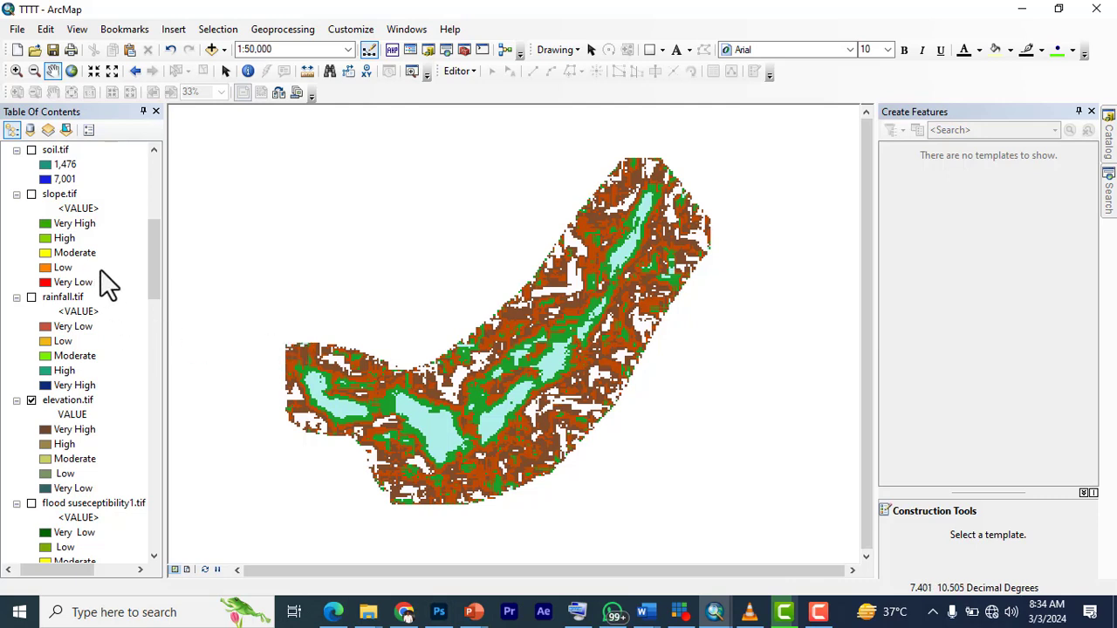
Clear the old Search query and bring up the On-Screen Keyboard beside the Search pane
{"action": "scroll", "coordinate": [29, 200], "scroll_direction": "up", "scroll_amount": 7}
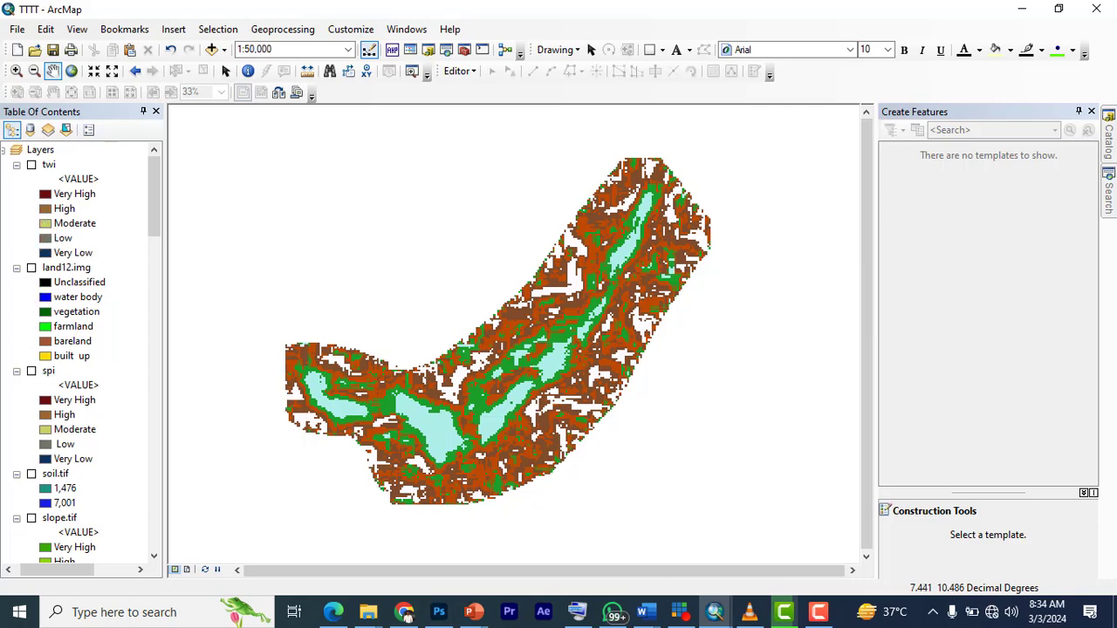
{"action": "scroll", "coordinate": [99, 354], "scroll_direction": "down", "scroll_amount": 1}
{"action": "scroll", "coordinate": [98, 349], "scroll_direction": "down", "scroll_amount": 20}
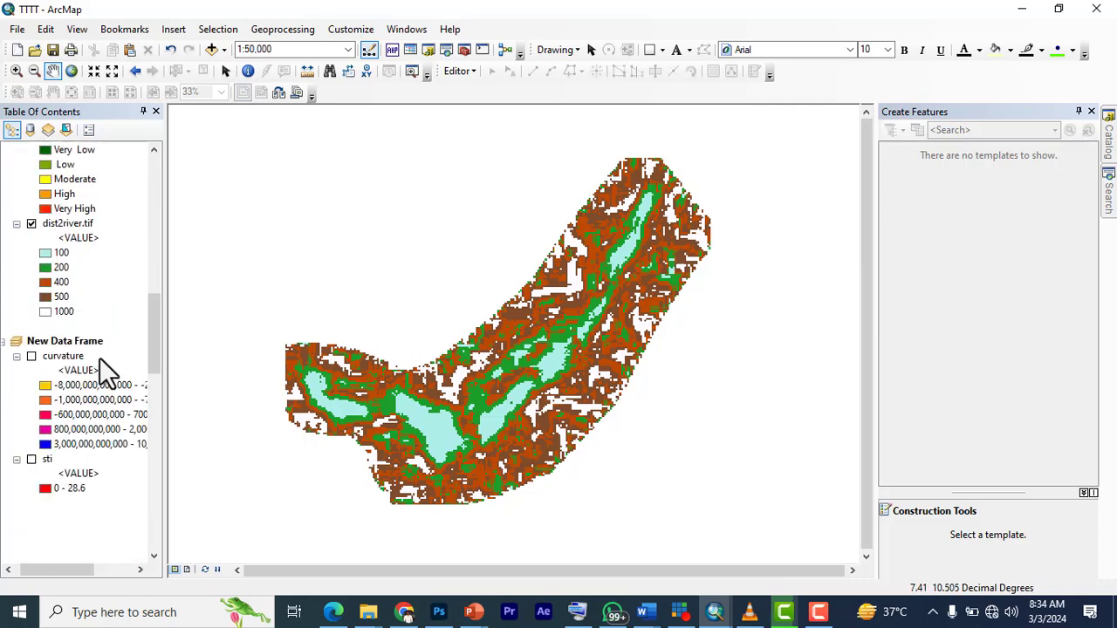
{"action": "scroll", "coordinate": [87, 341], "scroll_direction": "up", "scroll_amount": 10}
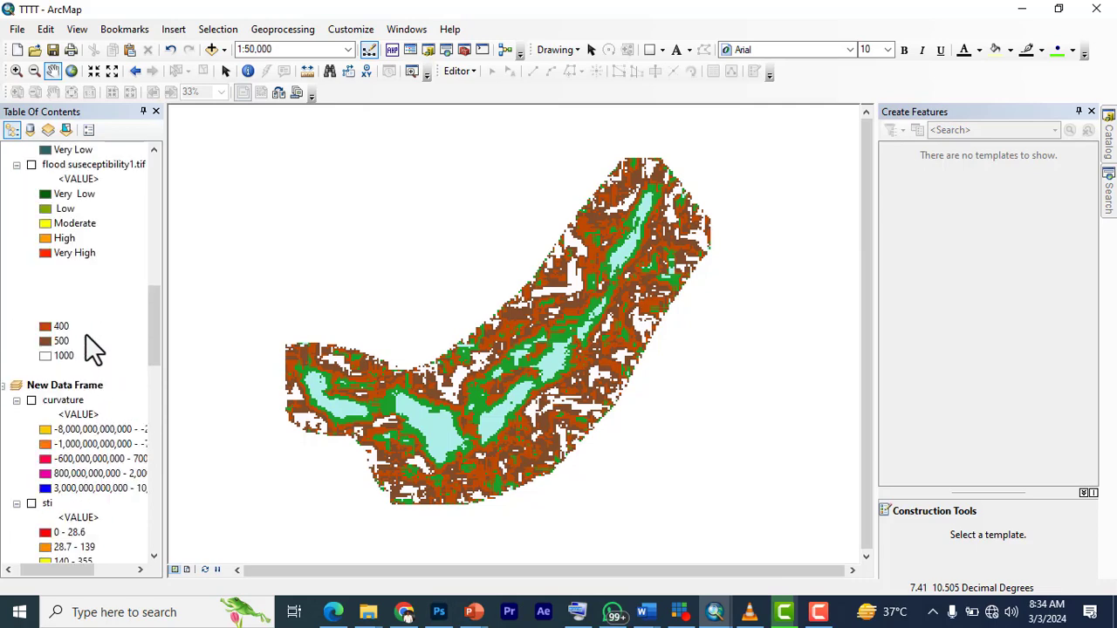
{"action": "scroll", "coordinate": [85, 341], "scroll_direction": "down", "scroll_amount": 10}
{"action": "scroll", "coordinate": [85, 344], "scroll_direction": "down", "scroll_amount": 10}
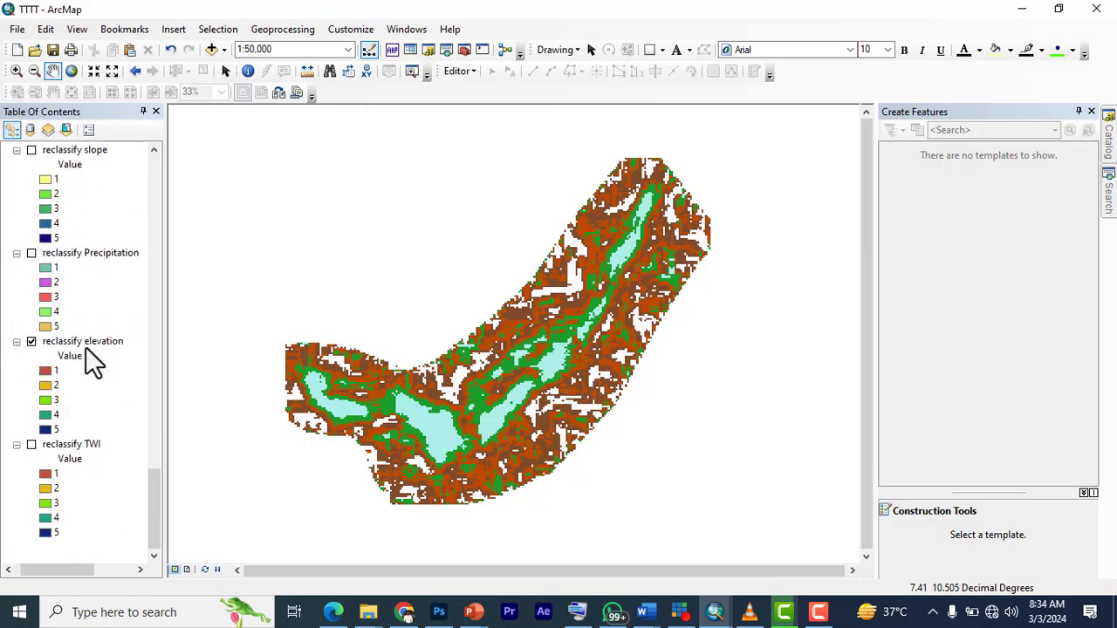
{"action": "scroll", "coordinate": [85, 349], "scroll_direction": "up", "scroll_amount": 7}
{"action": "scroll", "coordinate": [84, 351], "scroll_direction": "up", "scroll_amount": 20}
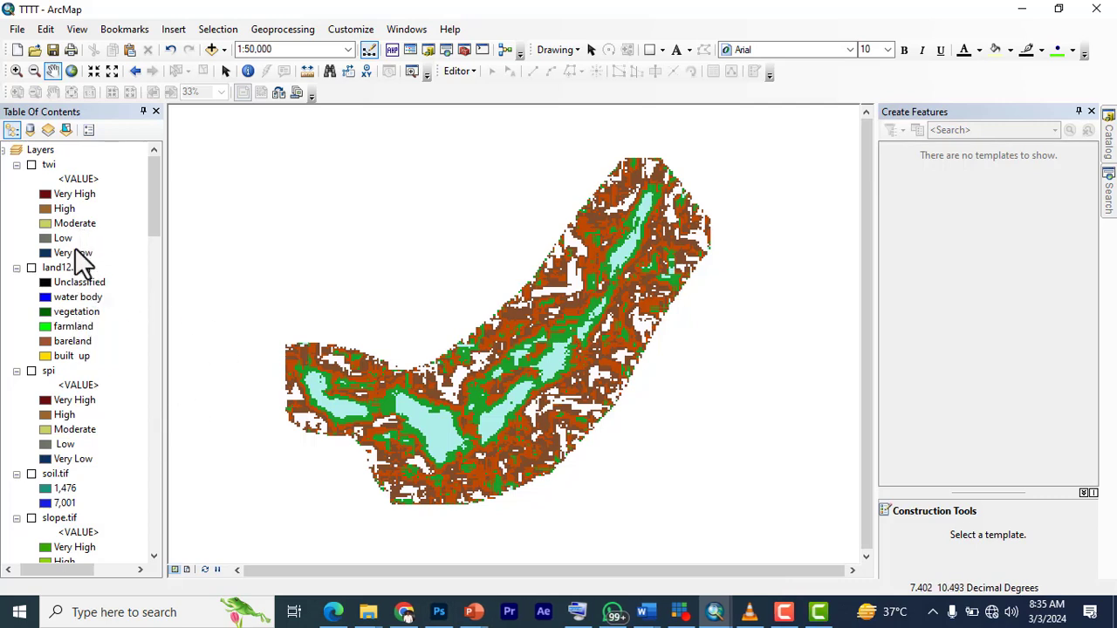
{"action": "scroll", "coordinate": [84, 367], "scroll_direction": "down", "scroll_amount": 1}
{"action": "scroll", "coordinate": [84, 336], "scroll_direction": "up", "scroll_amount": 1}
{"action": "scroll", "coordinate": [55, 387], "scroll_direction": "down", "scroll_amount": 1}
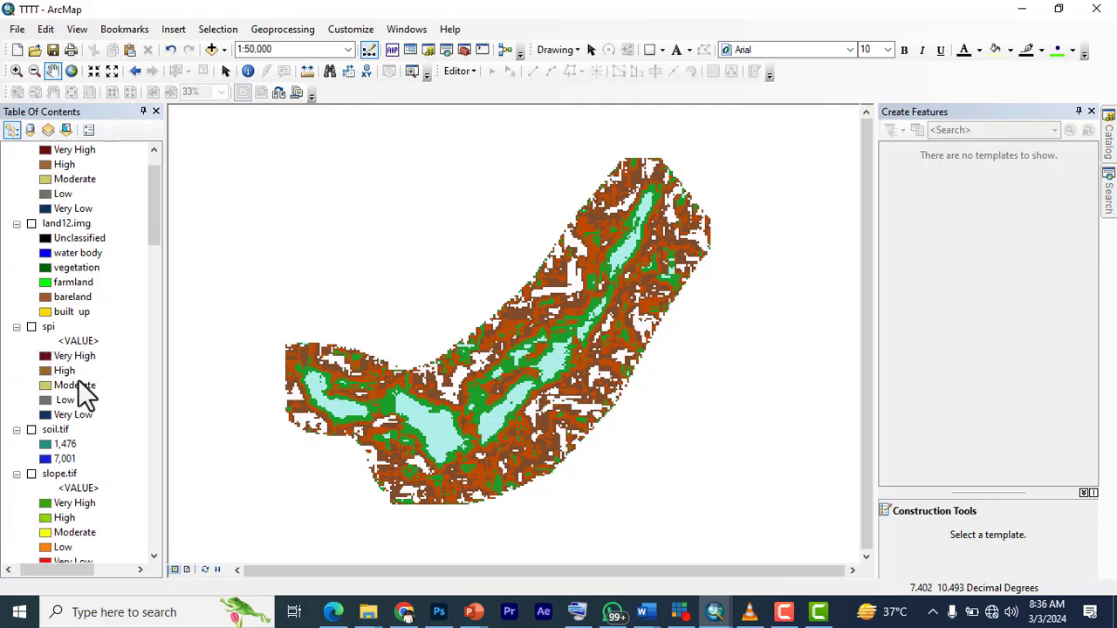
{"action": "scroll", "coordinate": [81, 368], "scroll_direction": "down", "scroll_amount": 1}
{"action": "scroll", "coordinate": [81, 368], "scroll_direction": "down", "scroll_amount": 3}
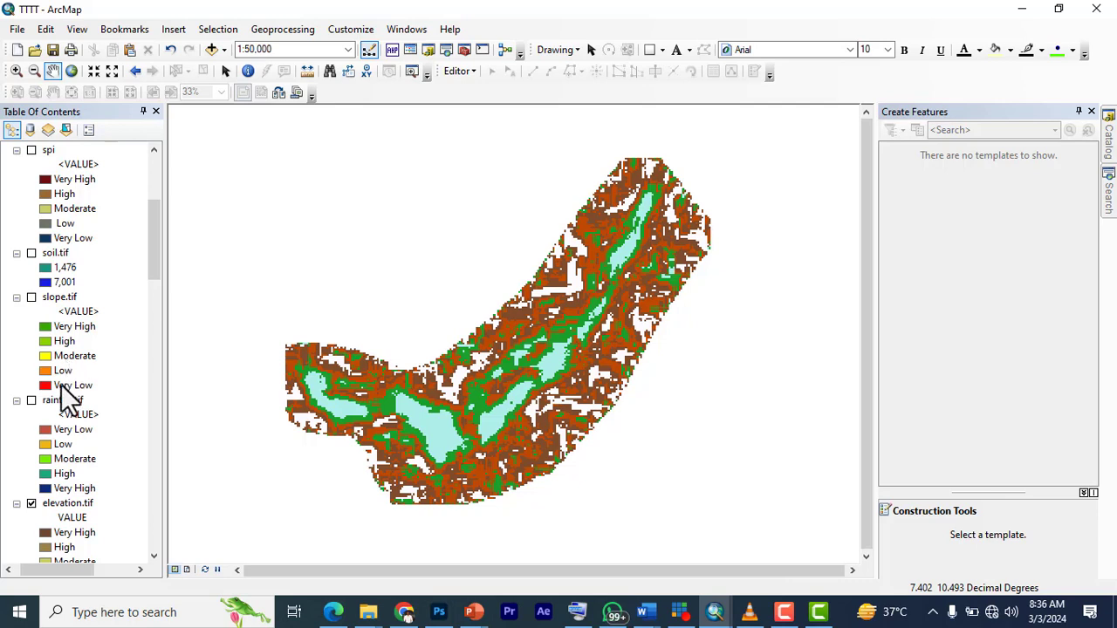
{"action": "scroll", "coordinate": [74, 433], "scroll_direction": "down", "scroll_amount": 2}
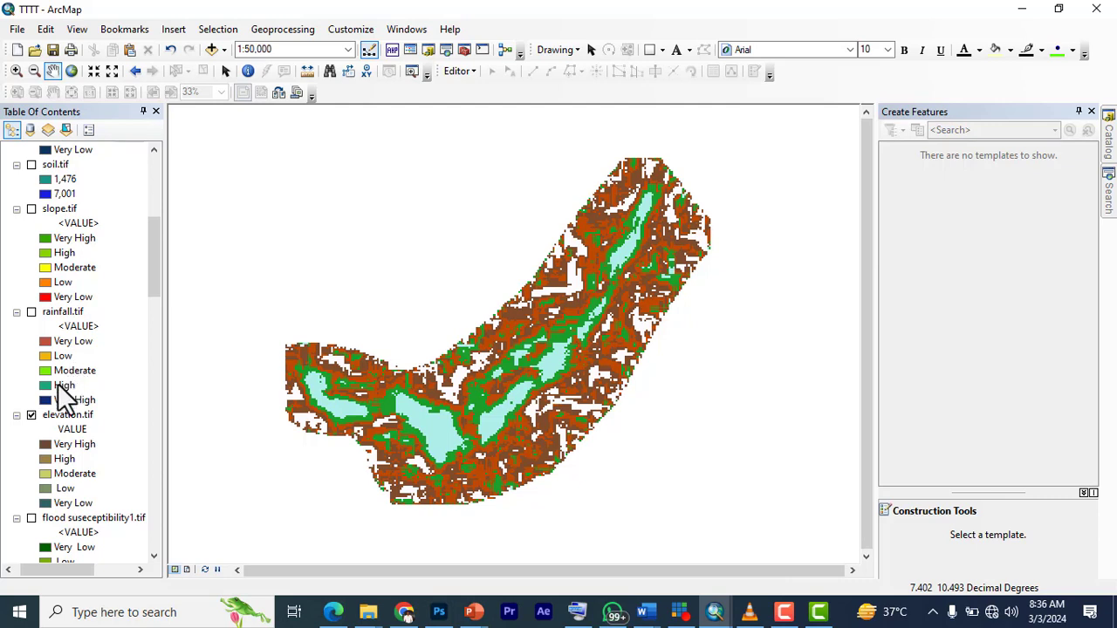
{"action": "scroll", "coordinate": [74, 416], "scroll_direction": "down", "scroll_amount": 2}
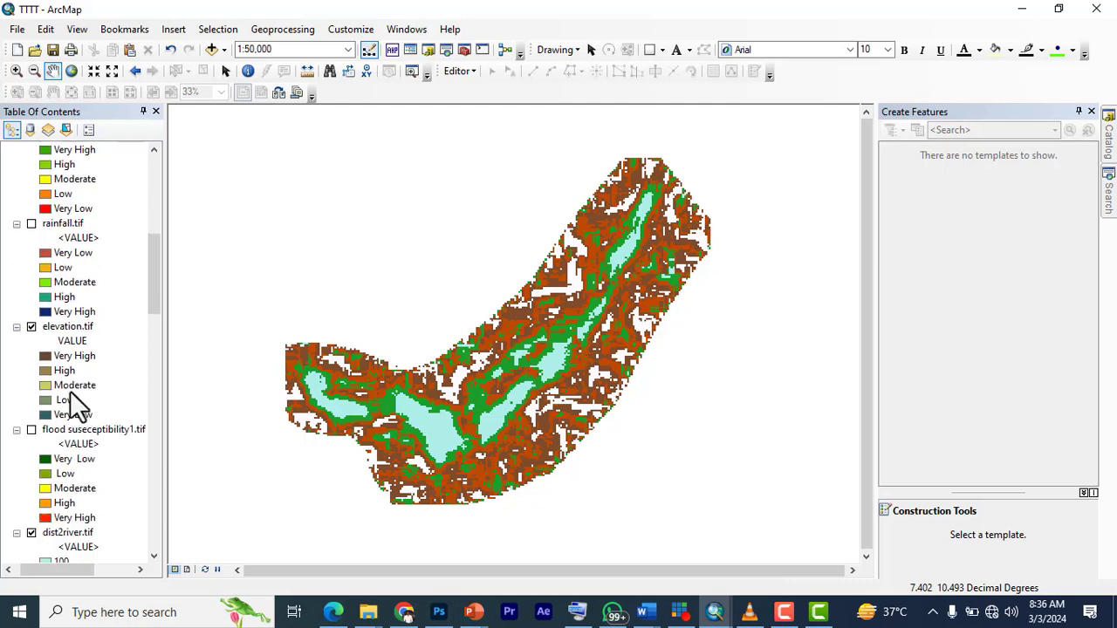
{"action": "scroll", "coordinate": [59, 187], "scroll_direction": "up", "scroll_amount": 1}
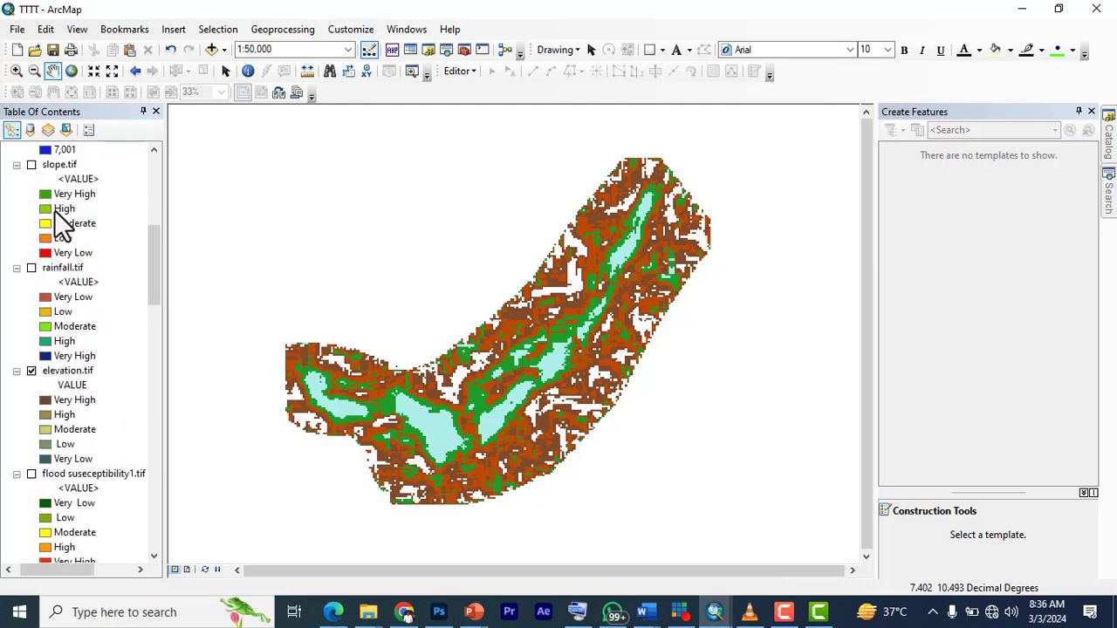
{"action": "scroll", "coordinate": [87, 360], "scroll_direction": "down", "scroll_amount": 1}
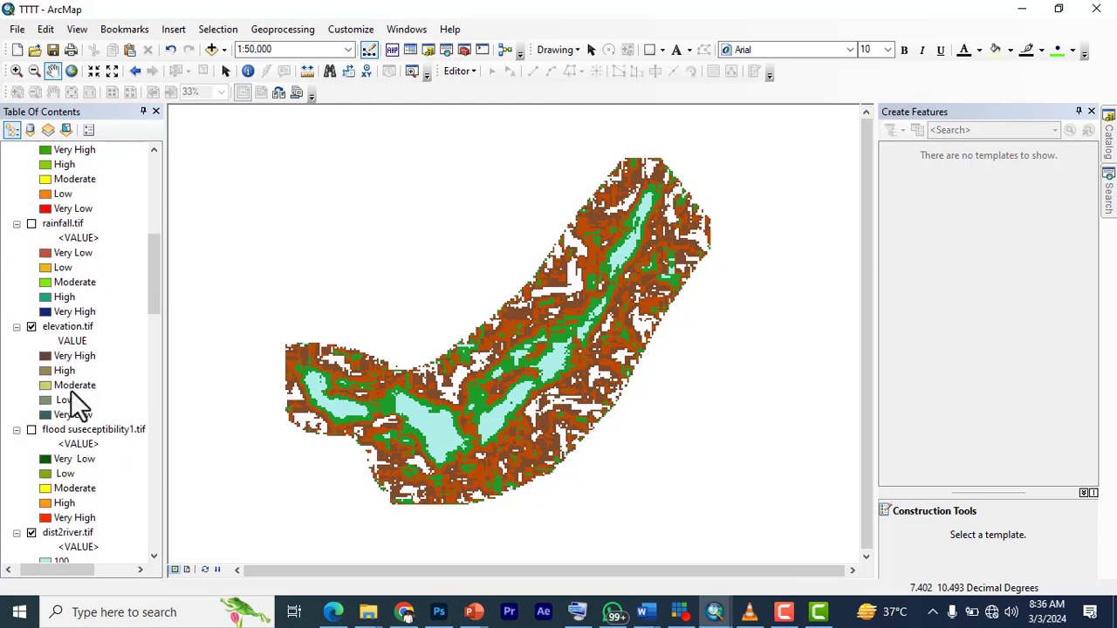
{"action": "scroll", "coordinate": [61, 410], "scroll_direction": "up", "scroll_amount": 8}
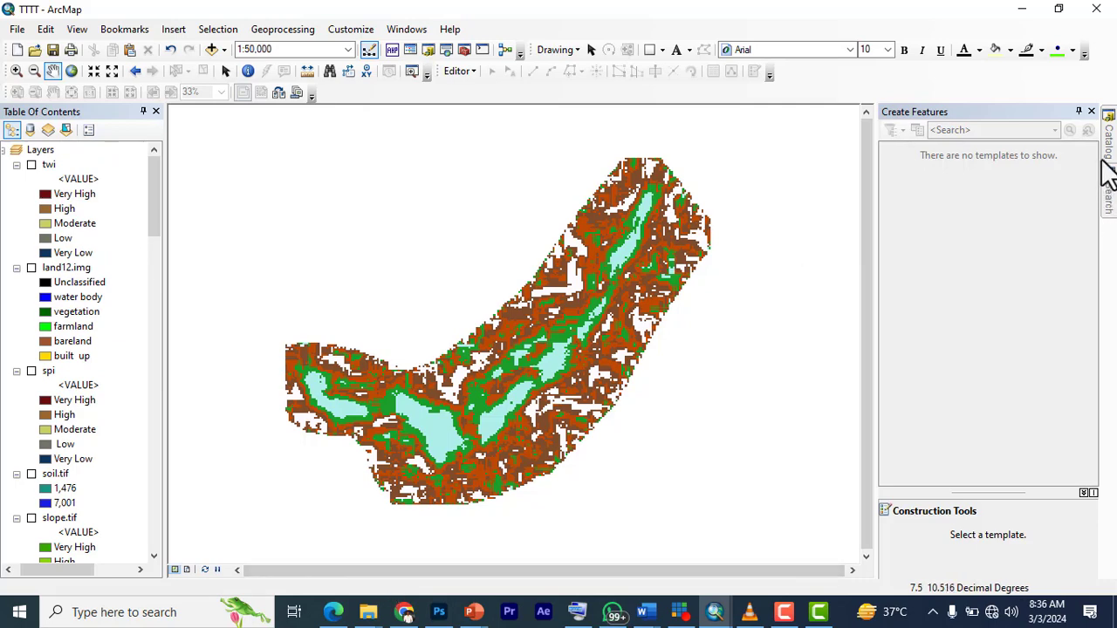
{"action": "mouse_move", "coordinate": [1110, 199]}
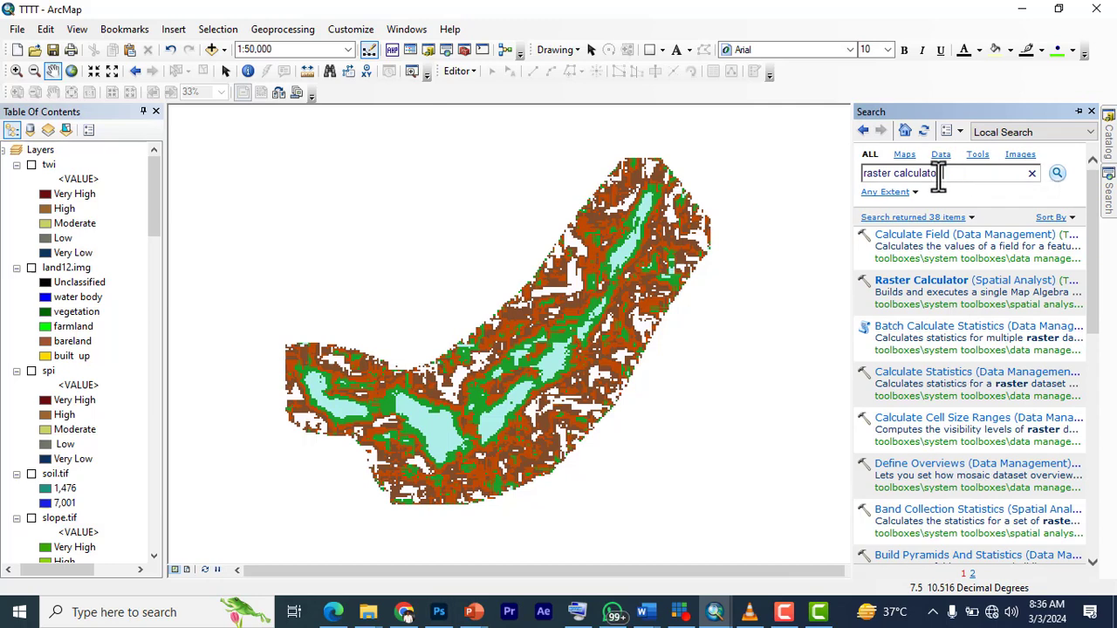
{"action": "left_click_drag", "start_coordinate": [939, 174], "coordinate": [868, 179]}
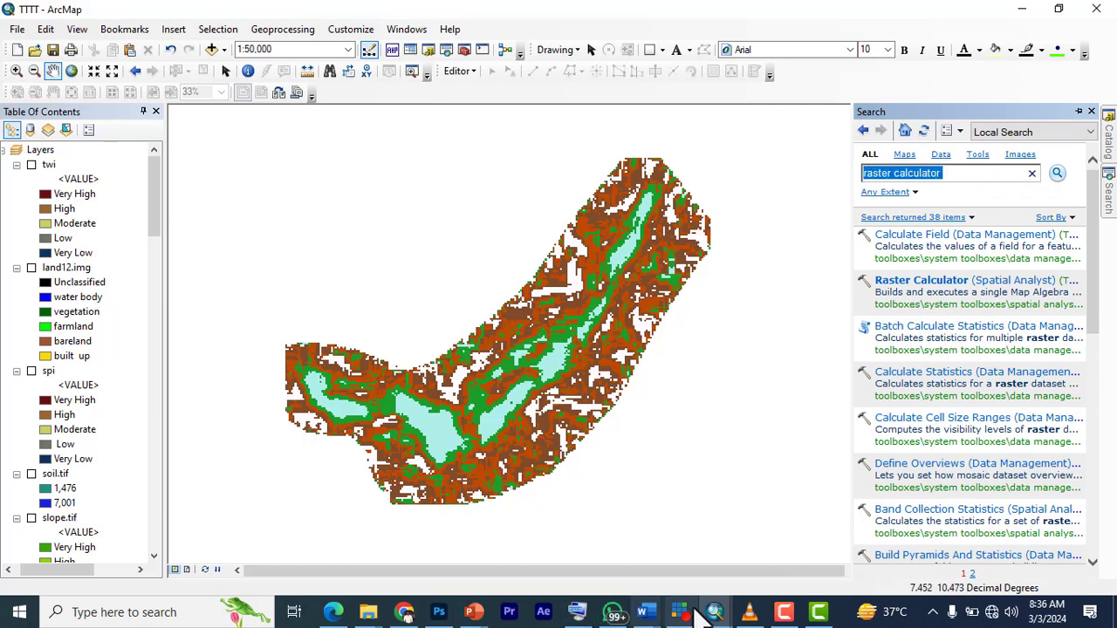
{"action": "left_click", "coordinate": [578, 614]}
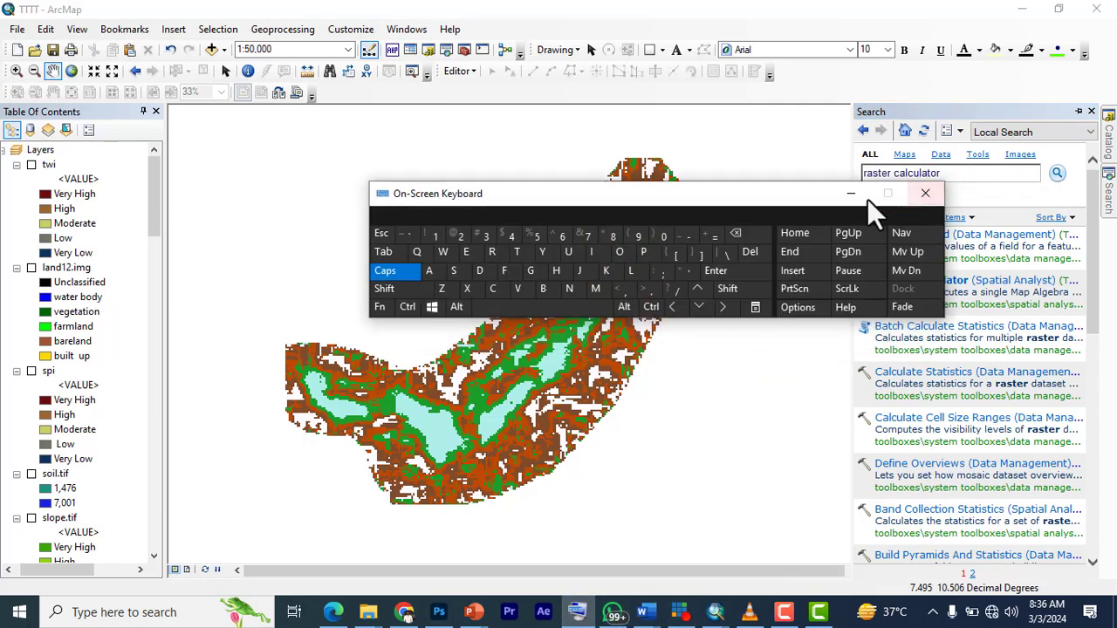
{"action": "left_click_drag", "start_coordinate": [771, 204], "coordinate": [886, 331]}
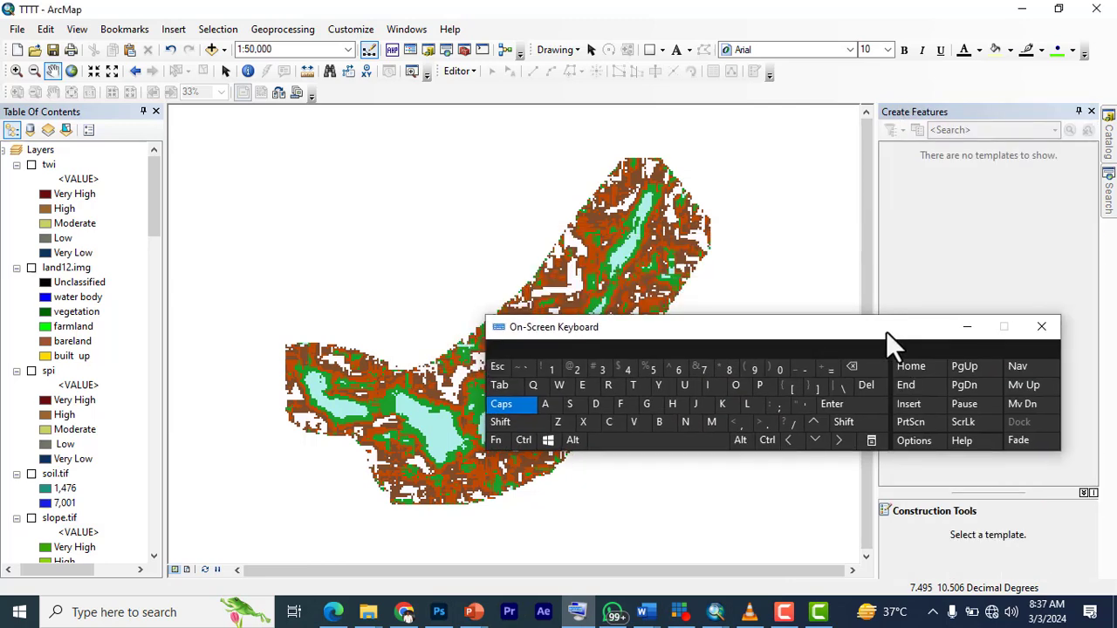
{"action": "left_click", "coordinate": [1110, 194]}
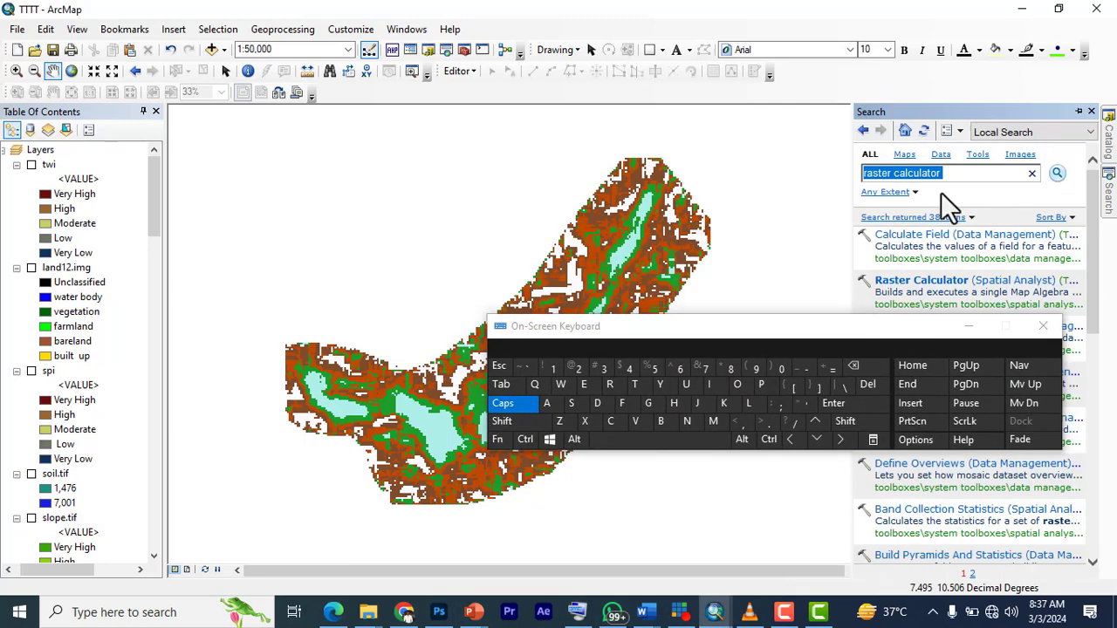
Spell RECLASSIFY on the On-Screen Keyboard and run the tool search
{"action": "left_click", "coordinate": [610, 385]}
{"action": "left_click", "coordinate": [584, 385]}
{"action": "left_click", "coordinate": [610, 422]}
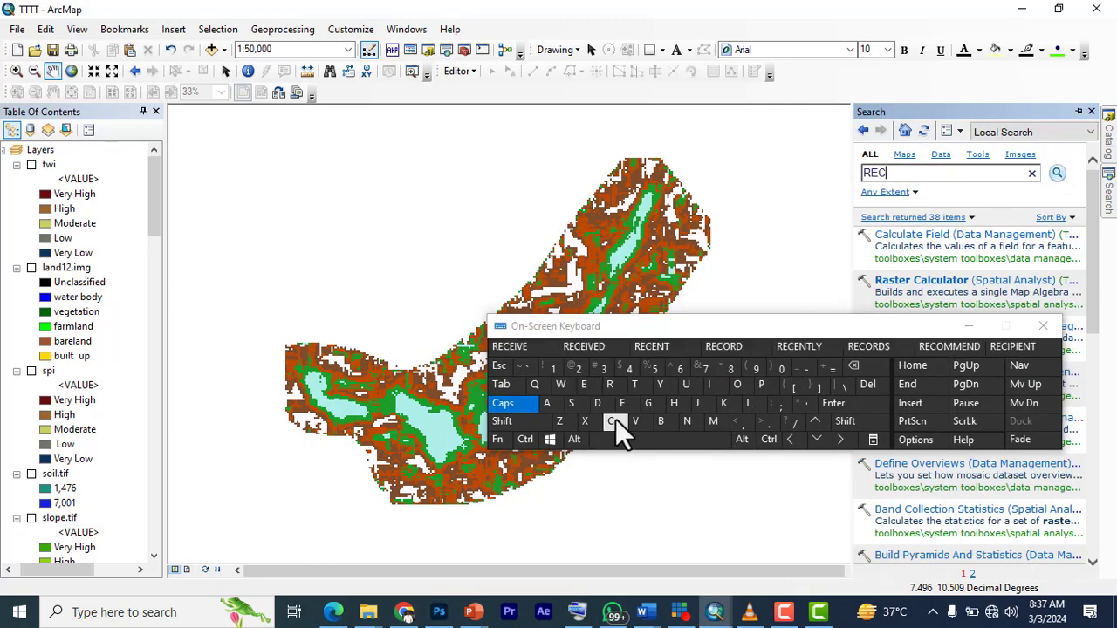
{"action": "left_click", "coordinate": [752, 407]}
{"action": "left_click", "coordinate": [551, 404]}
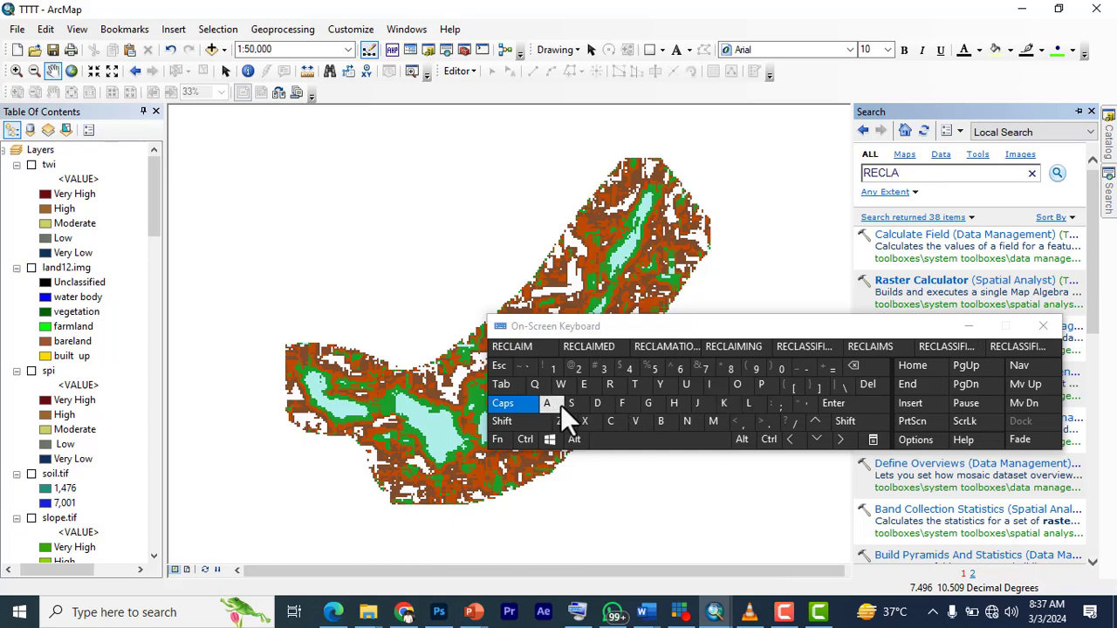
{"action": "left_click", "coordinate": [569, 404]}
{"action": "left_click", "coordinate": [571, 405]}
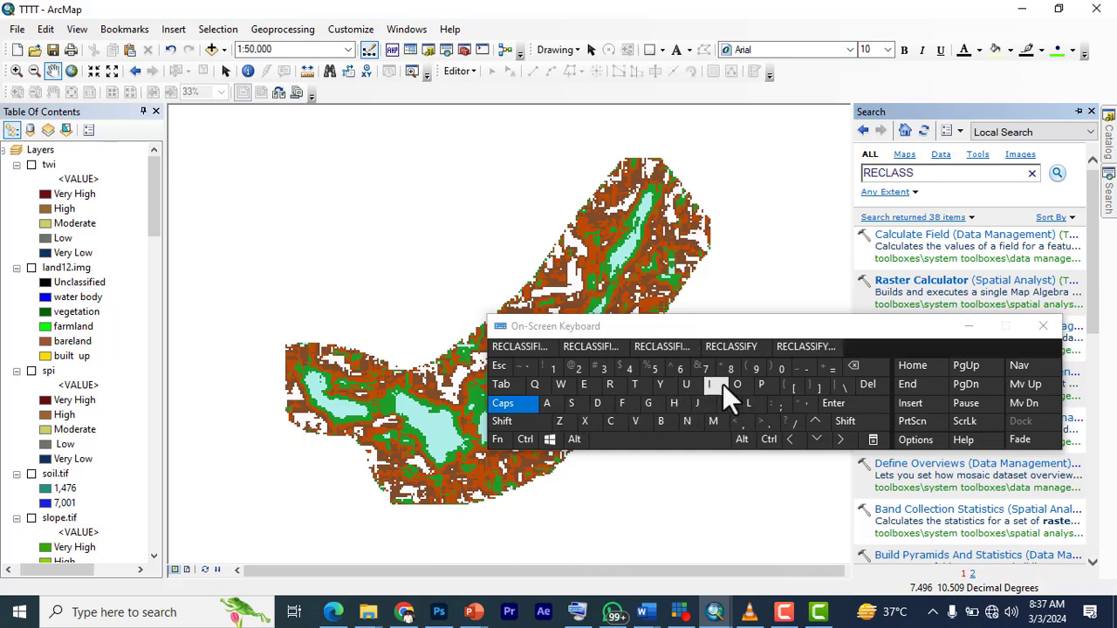
{"action": "left_click", "coordinate": [738, 346]}
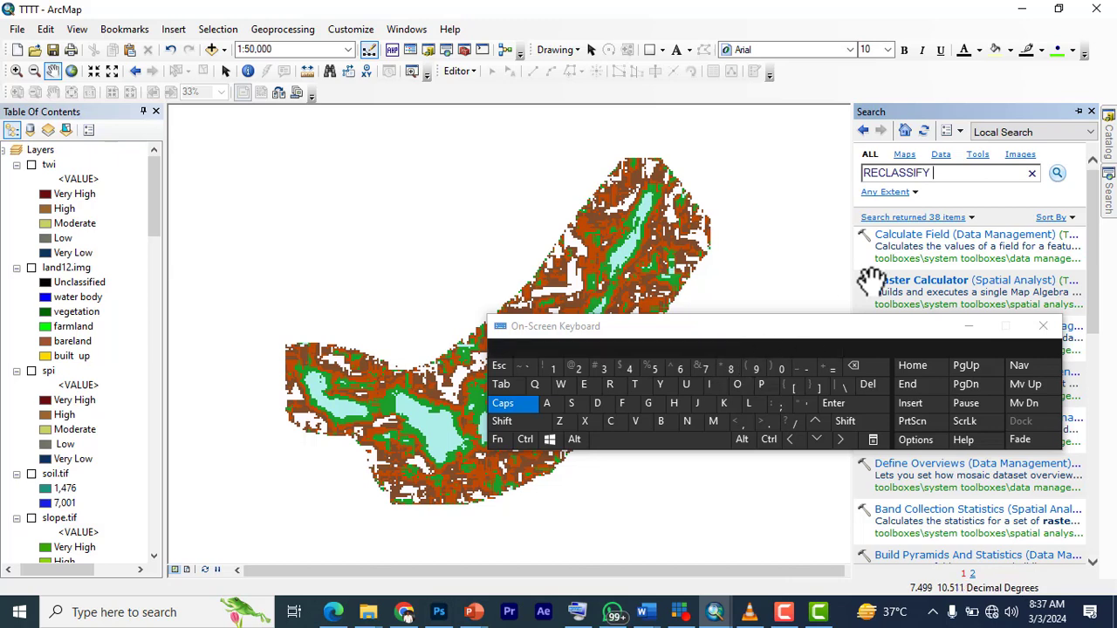
{"action": "left_click", "coordinate": [1057, 174]}
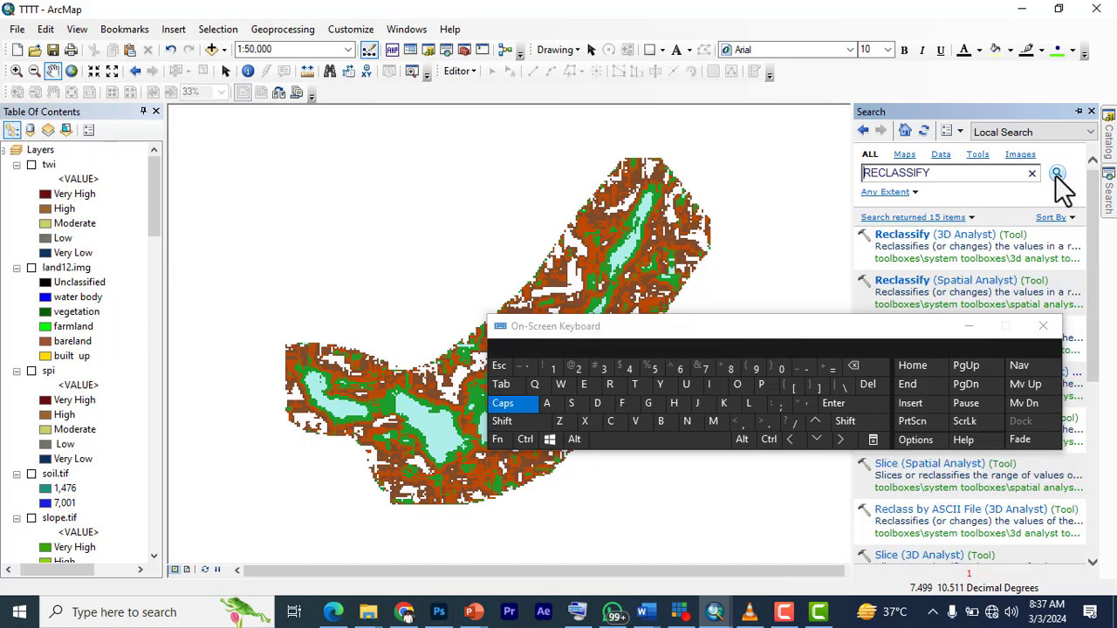
Open Reclassify (Spatial Analyst), check its input raster list, then close it without running
{"action": "double_click", "coordinate": [927, 281]}
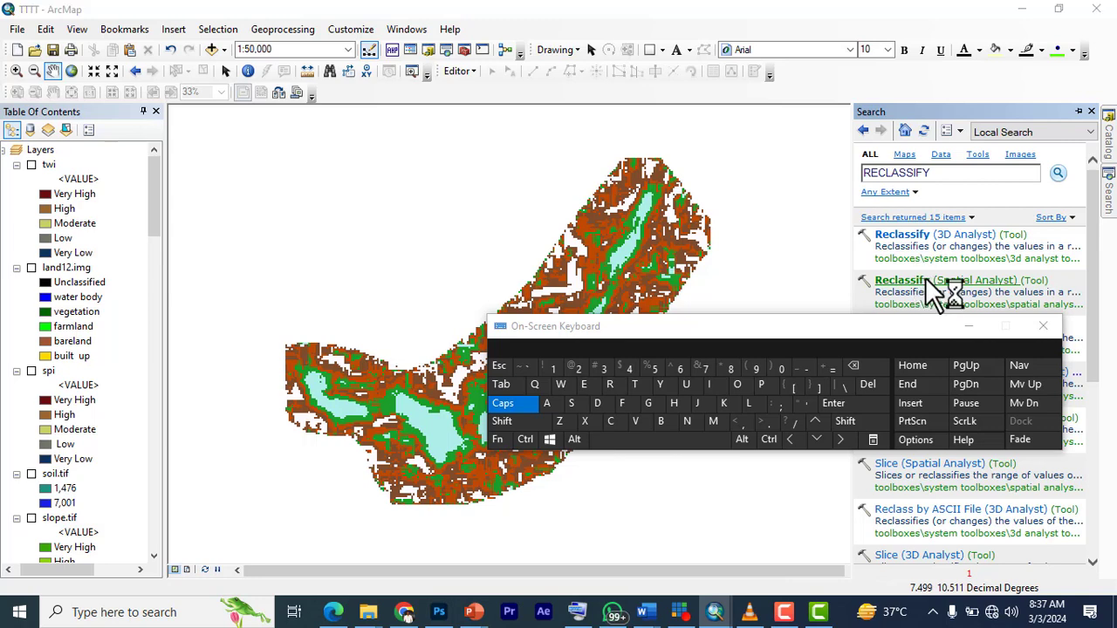
{"action": "left_click", "coordinate": [968, 327]}
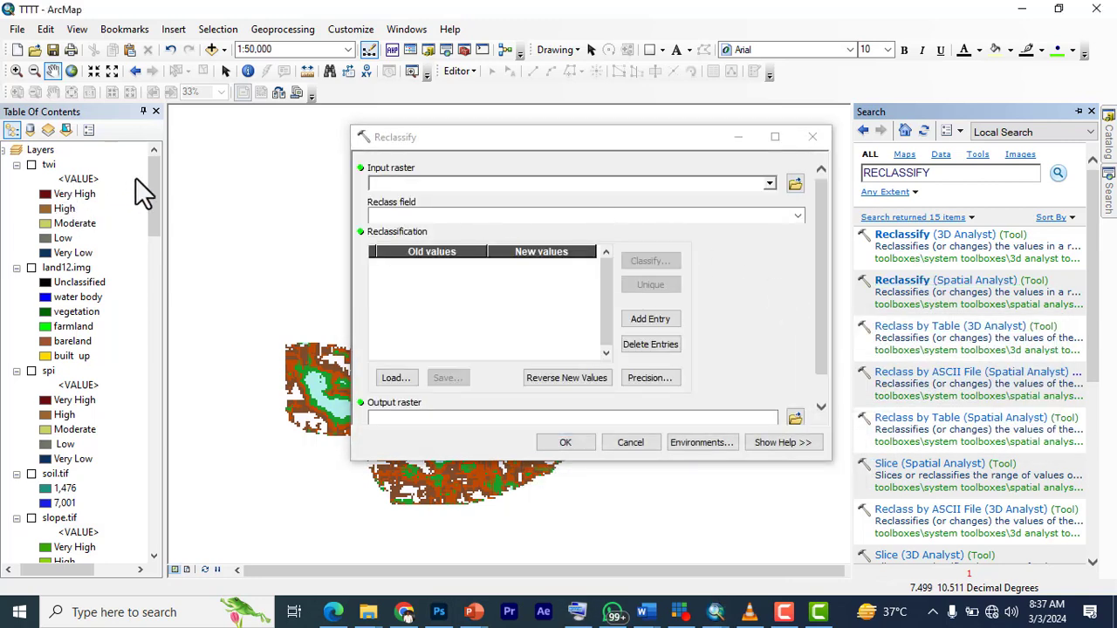
{"action": "left_click", "coordinate": [770, 184]}
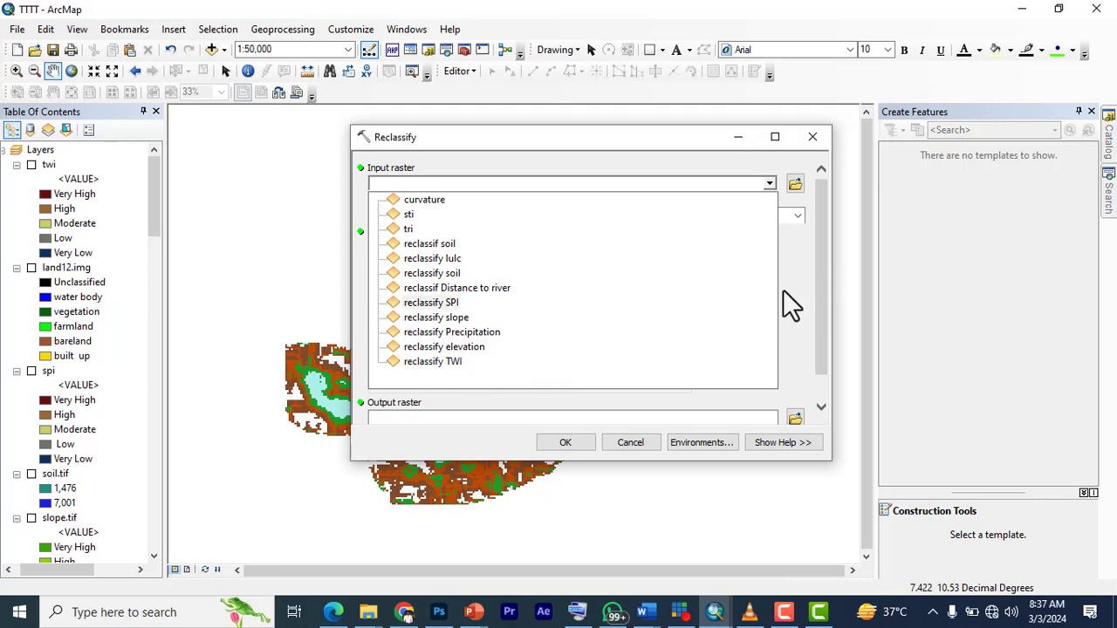
{"action": "left_click", "coordinate": [818, 144]}
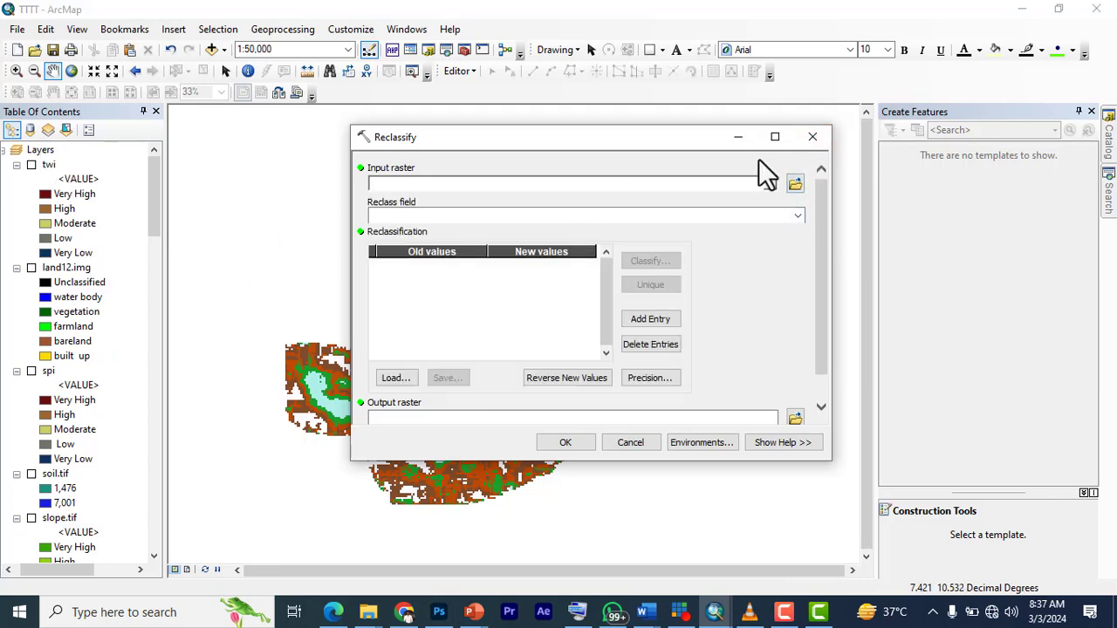
{"action": "left_click", "coordinate": [812, 137]}
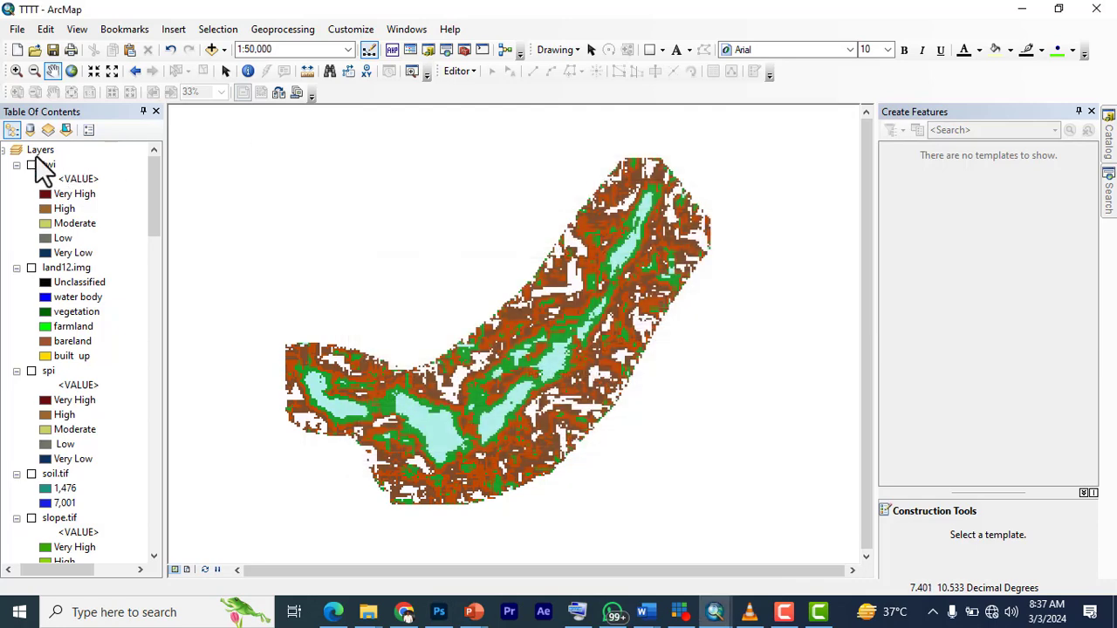
Make the Layers data frame active and show the RECLASSIFY search results again
{"action": "right_click", "coordinate": [38, 152]}
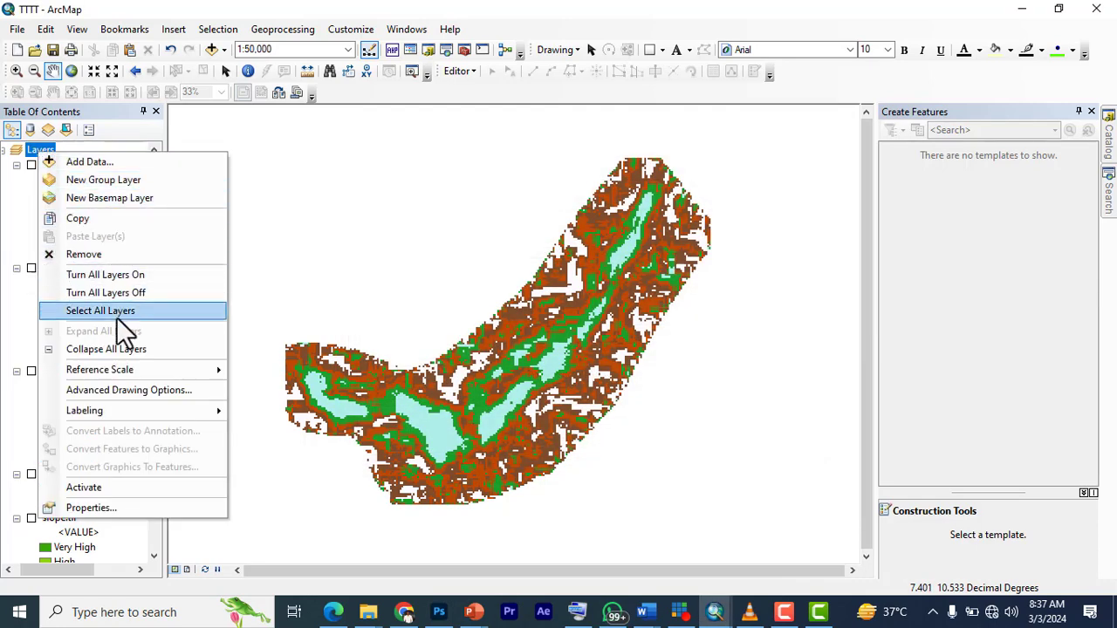
{"action": "left_click", "coordinate": [99, 490]}
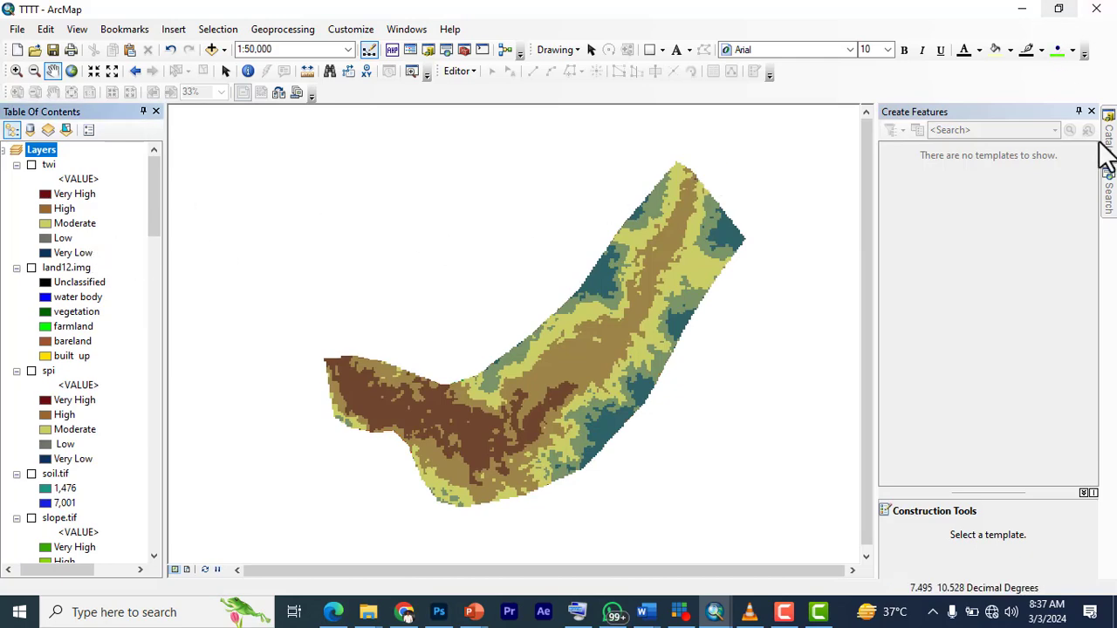
{"action": "left_click", "coordinate": [1109, 196]}
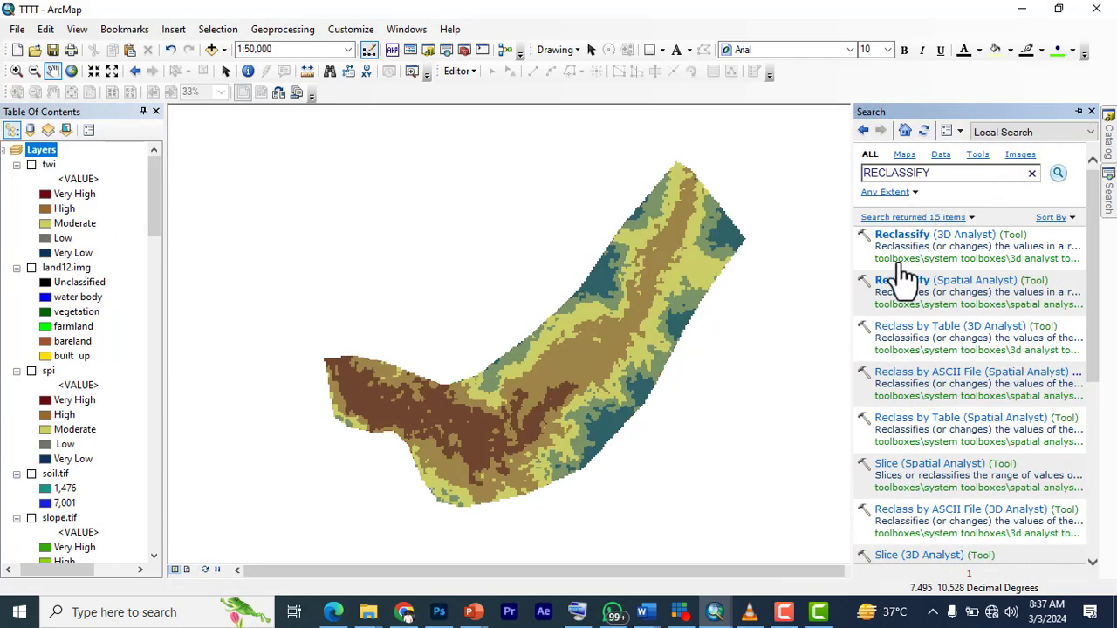
Open Reclassify with twi as the input raster and Value as the reclass field
{"action": "left_click", "coordinate": [921, 281]}
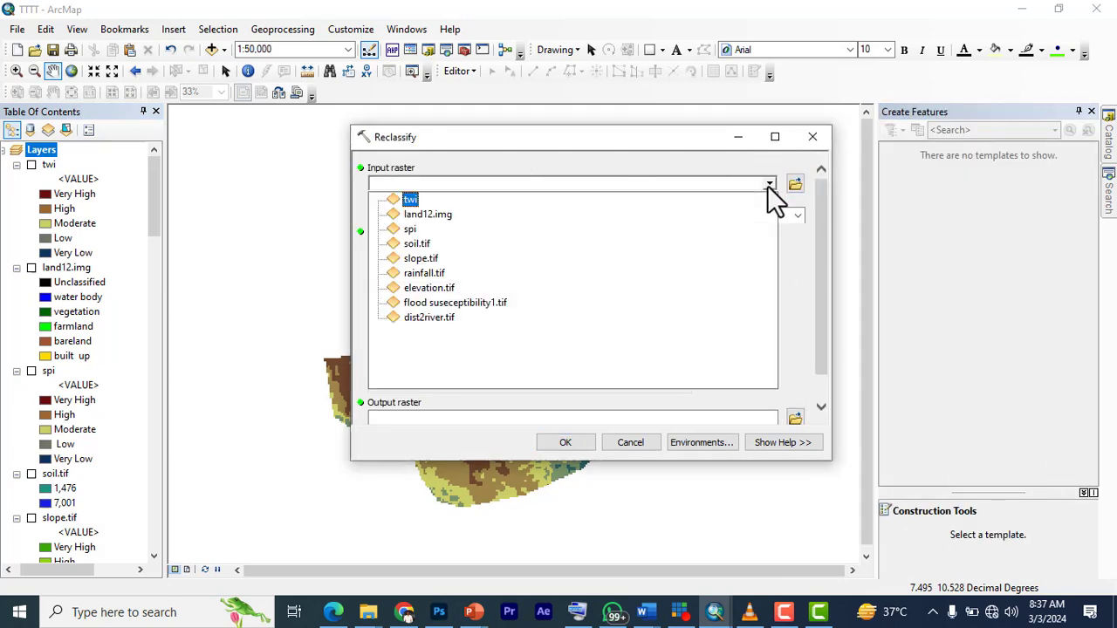
{"action": "left_click", "coordinate": [405, 200]}
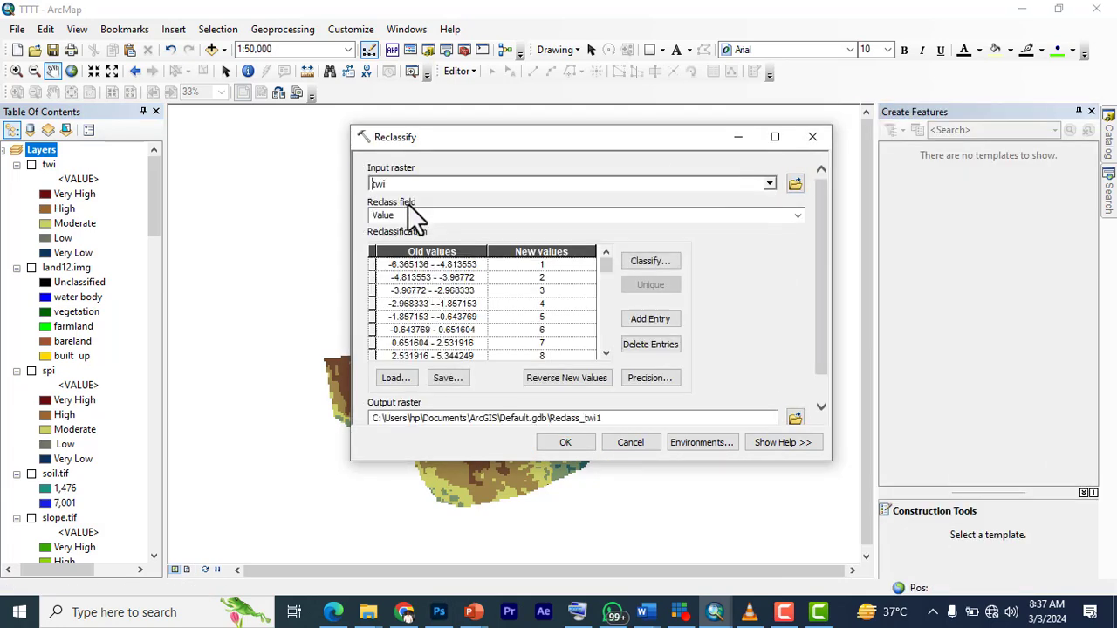
{"action": "left_click", "coordinate": [797, 216]}
{"action": "left_click", "coordinate": [798, 218]}
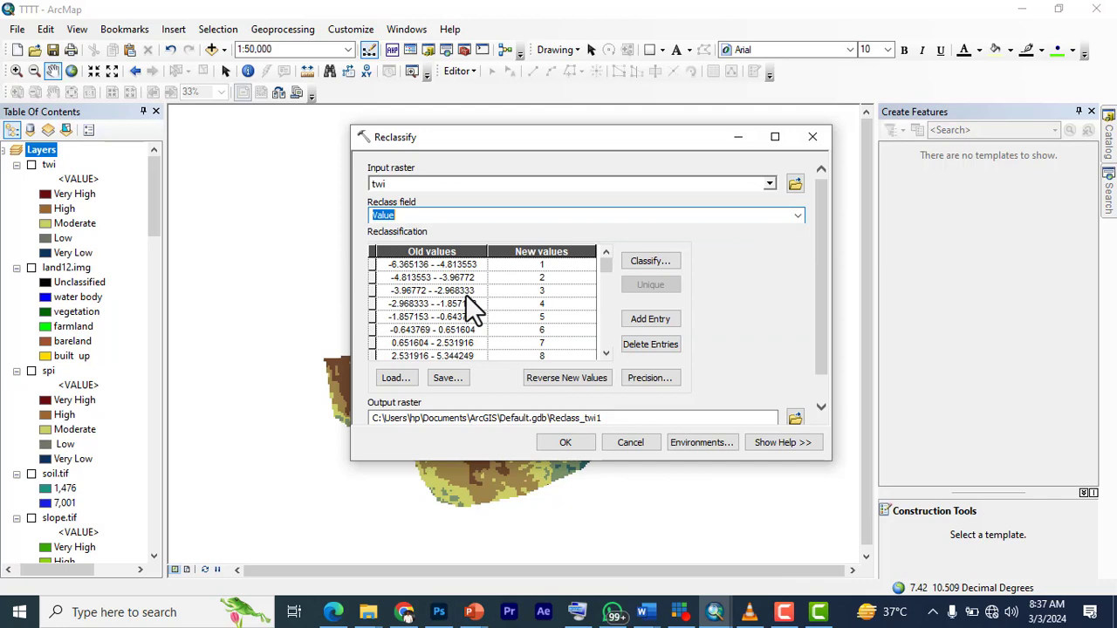
{"action": "left_click", "coordinate": [646, 266]}
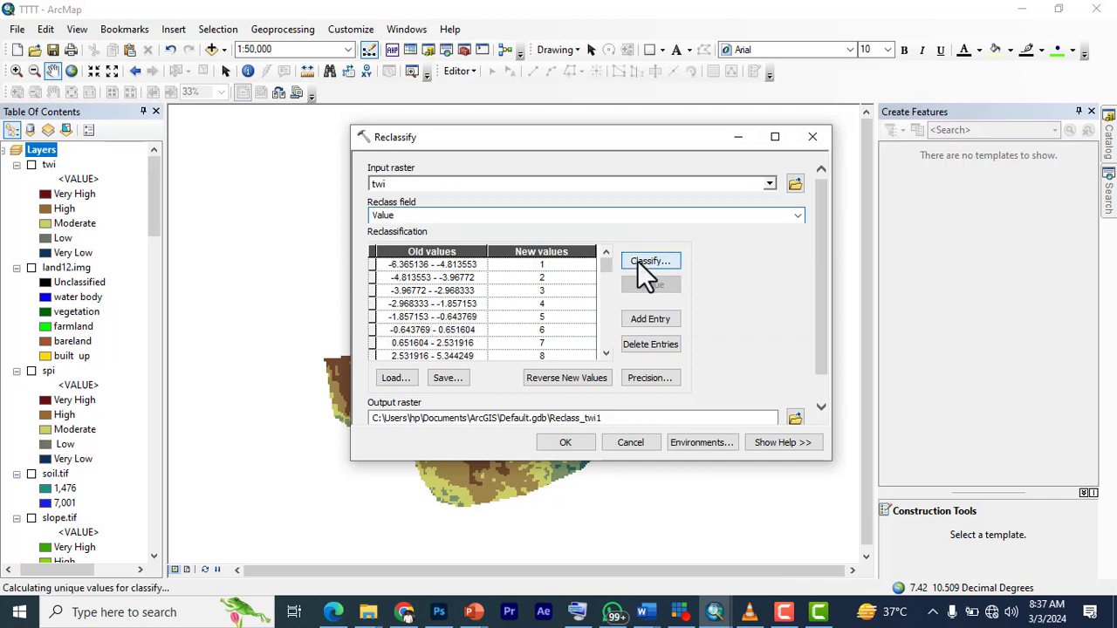
Classify twi into 5 classes using the Natural Breaks (Jenks) method
{"action": "left_click", "coordinate": [450, 163]}
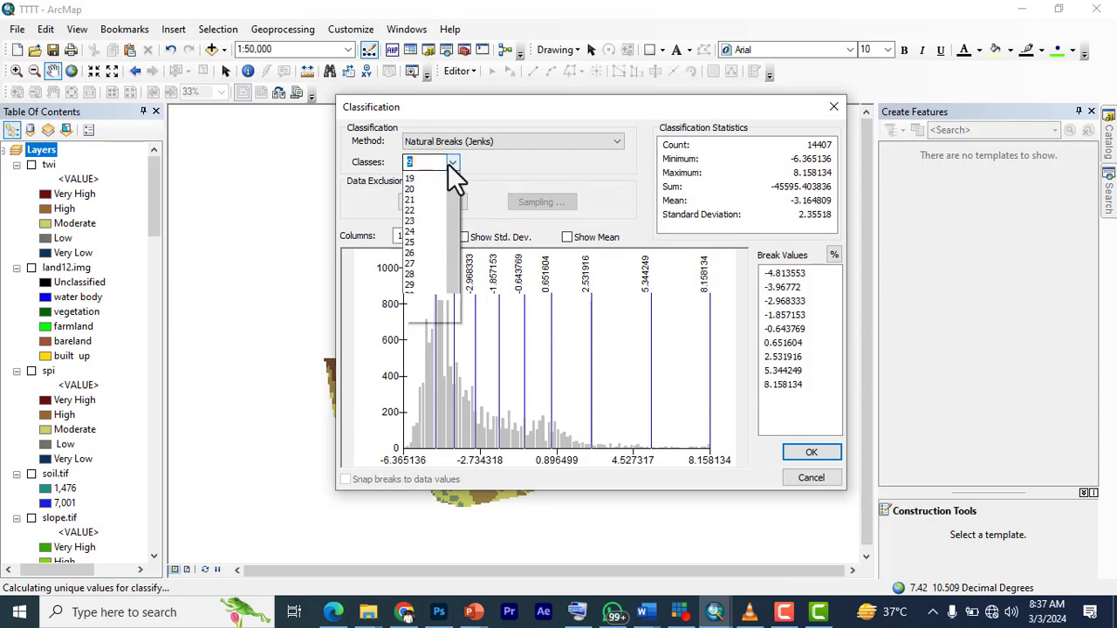
{"action": "scroll", "coordinate": [420, 199], "scroll_direction": "up", "scroll_amount": 5}
{"action": "left_click", "coordinate": [420, 199]}
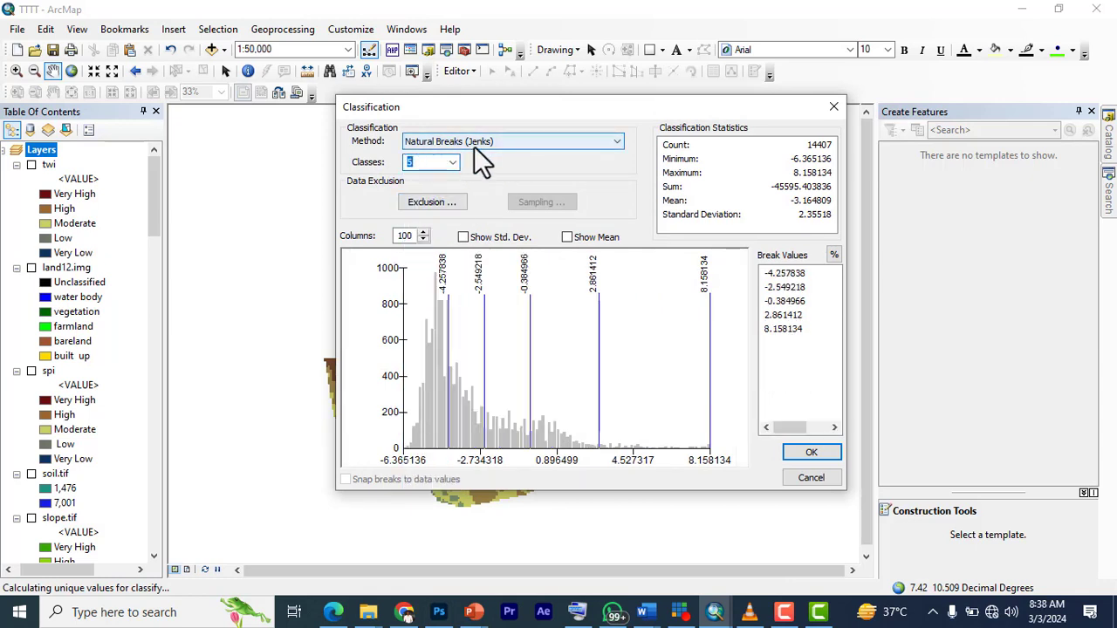
{"action": "left_click", "coordinate": [521, 146]}
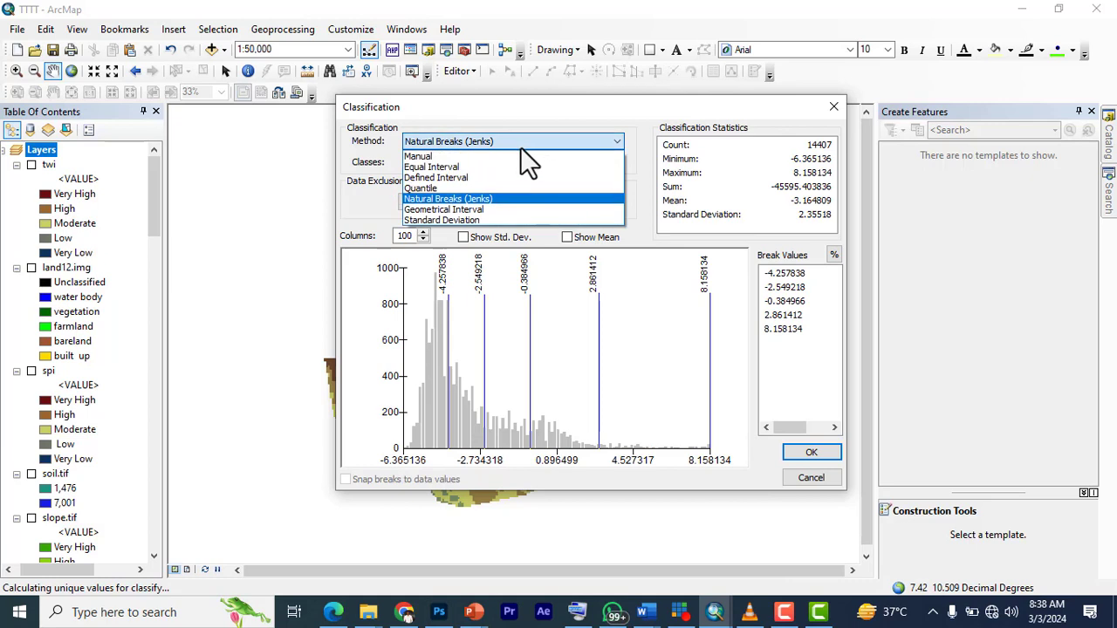
{"action": "left_click", "coordinate": [451, 200]}
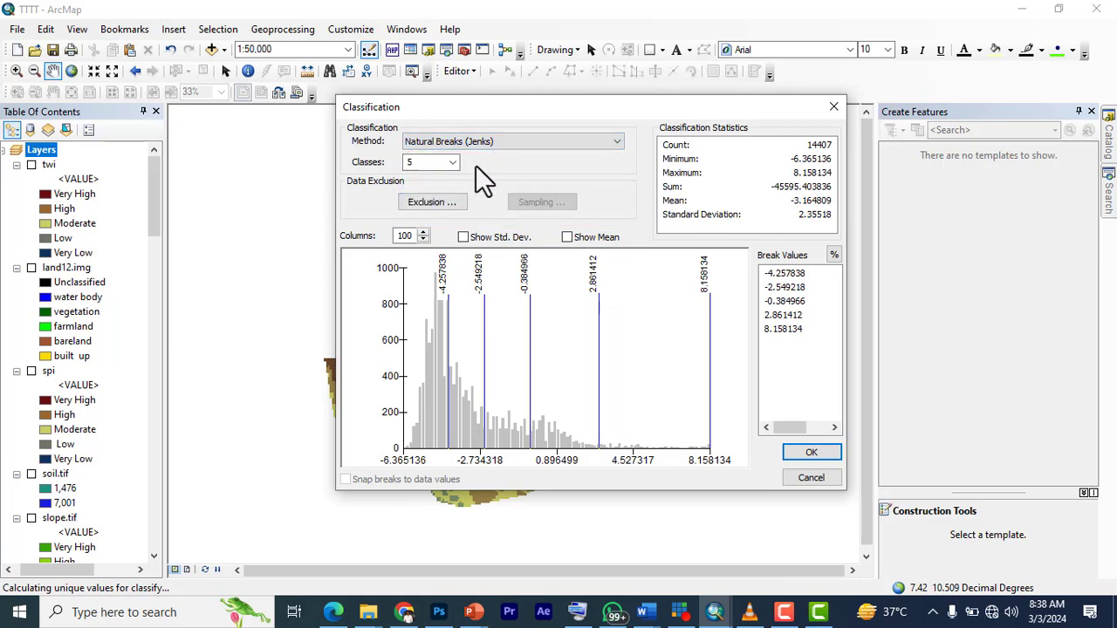
{"action": "left_click", "coordinate": [822, 453]}
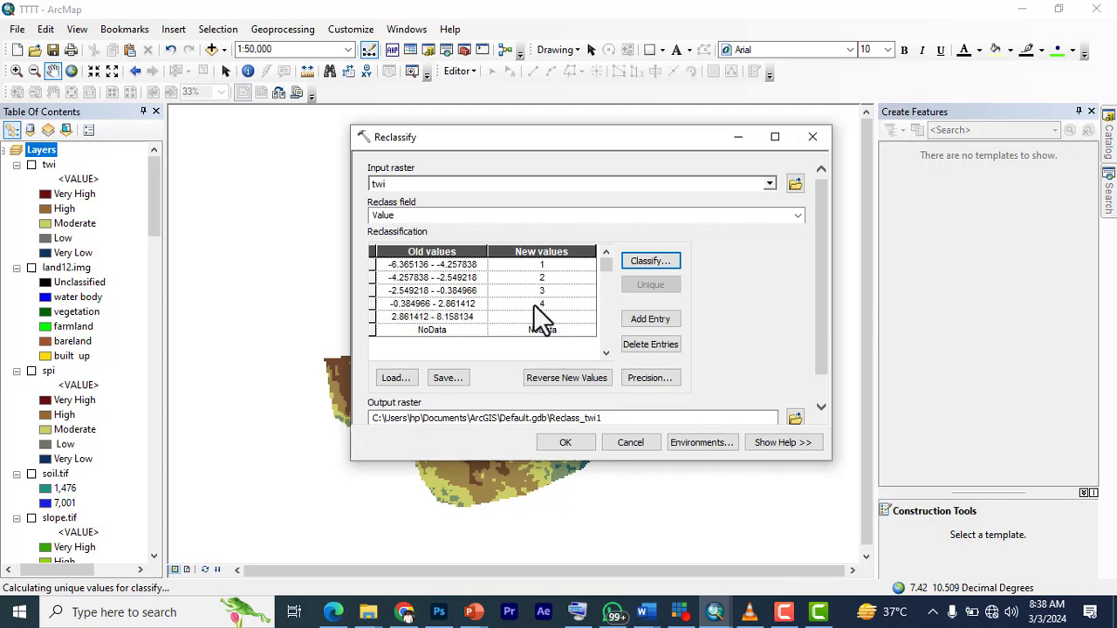
Create a new RECASS folder inside hydr as the output location
{"action": "left_click", "coordinate": [407, 317]}
{"action": "left_click", "coordinate": [407, 317]}
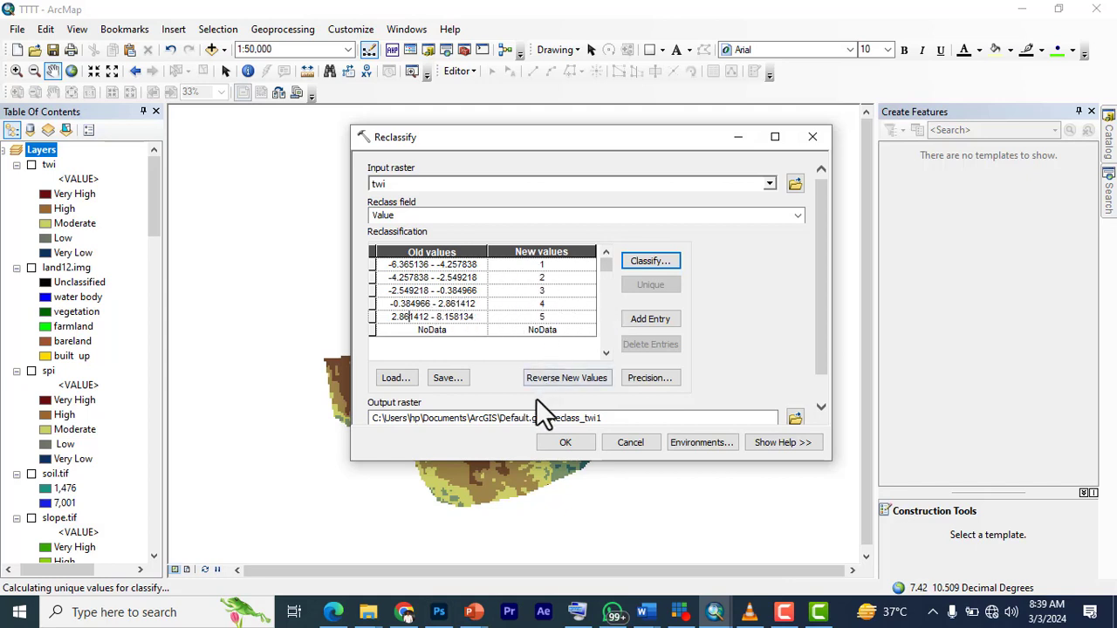
{"action": "left_click", "coordinate": [795, 419]}
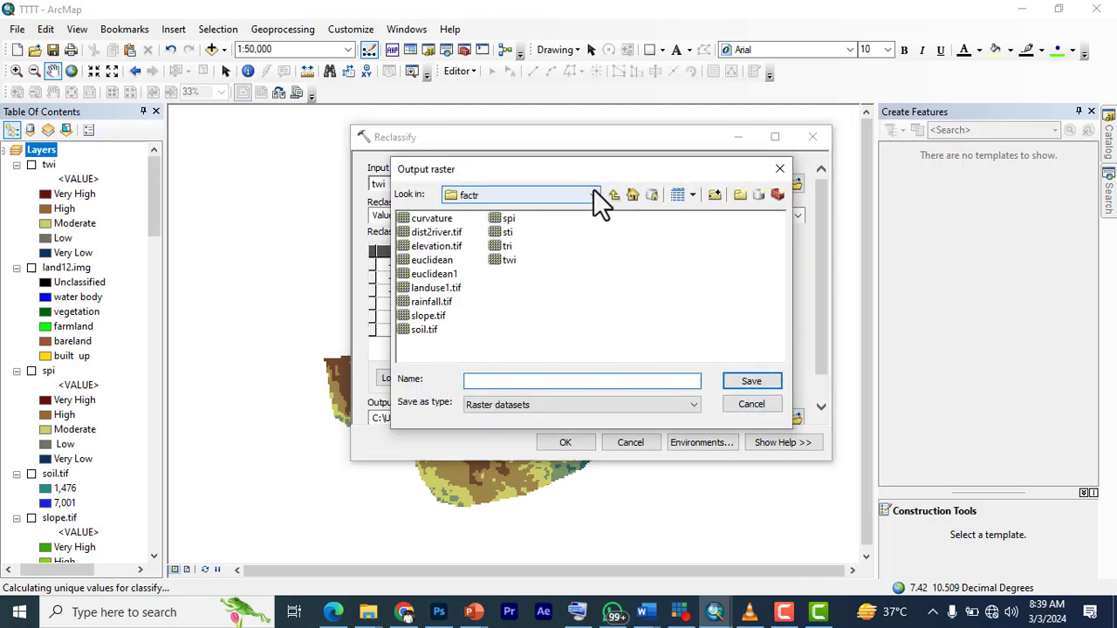
{"action": "left_click", "coordinate": [614, 195]}
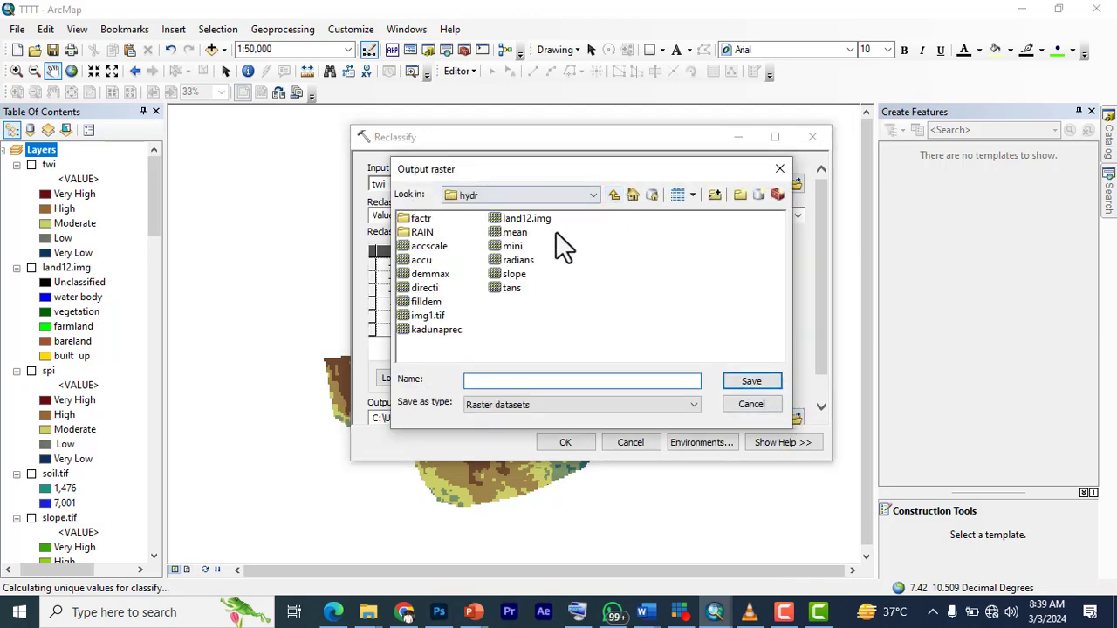
{"action": "left_click", "coordinate": [737, 194]}
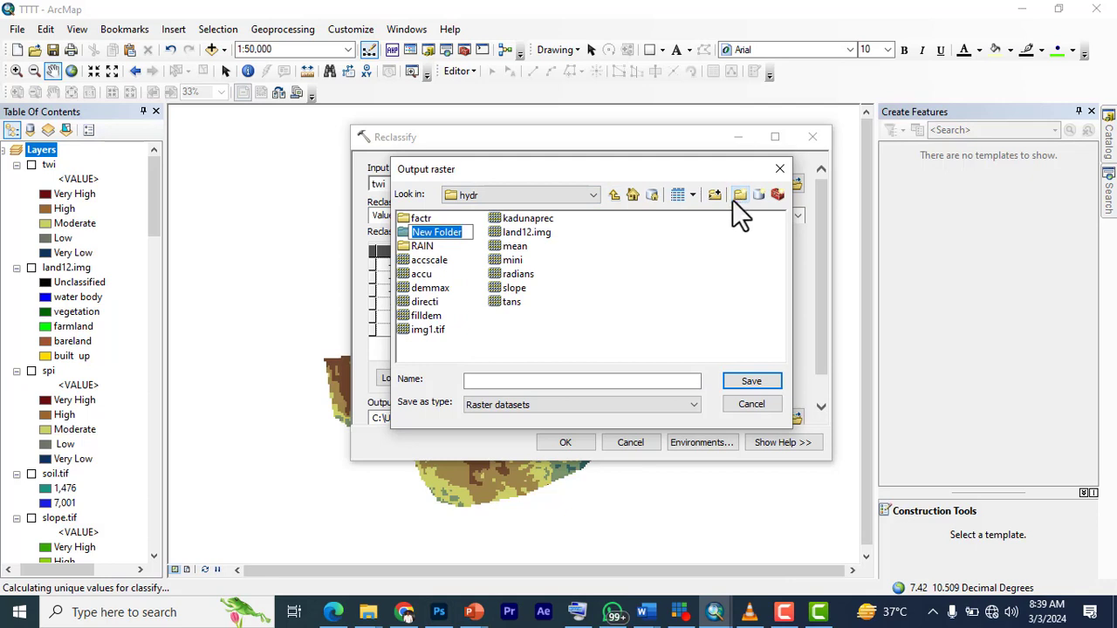
{"action": "type", "text": "RE"}
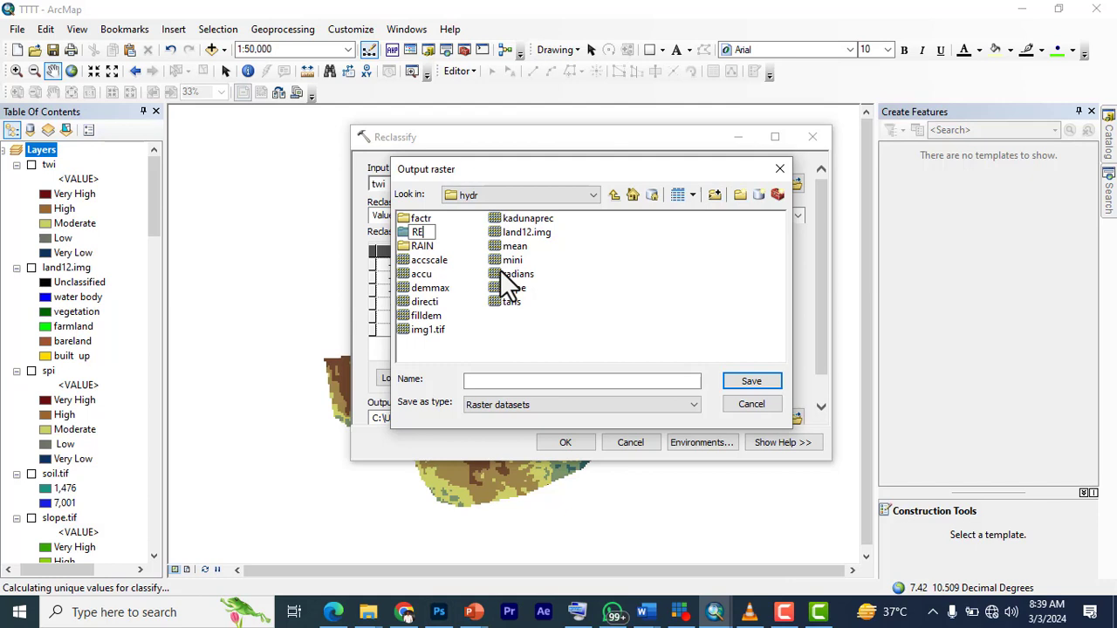
{"action": "type", "text": "CASS"}
{"action": "left_click", "coordinate": [465, 263]}
{"action": "double_click", "coordinate": [433, 247]}
Name the output raster RECTWI and run the twi reclassification
{"action": "left_click", "coordinate": [638, 387]}
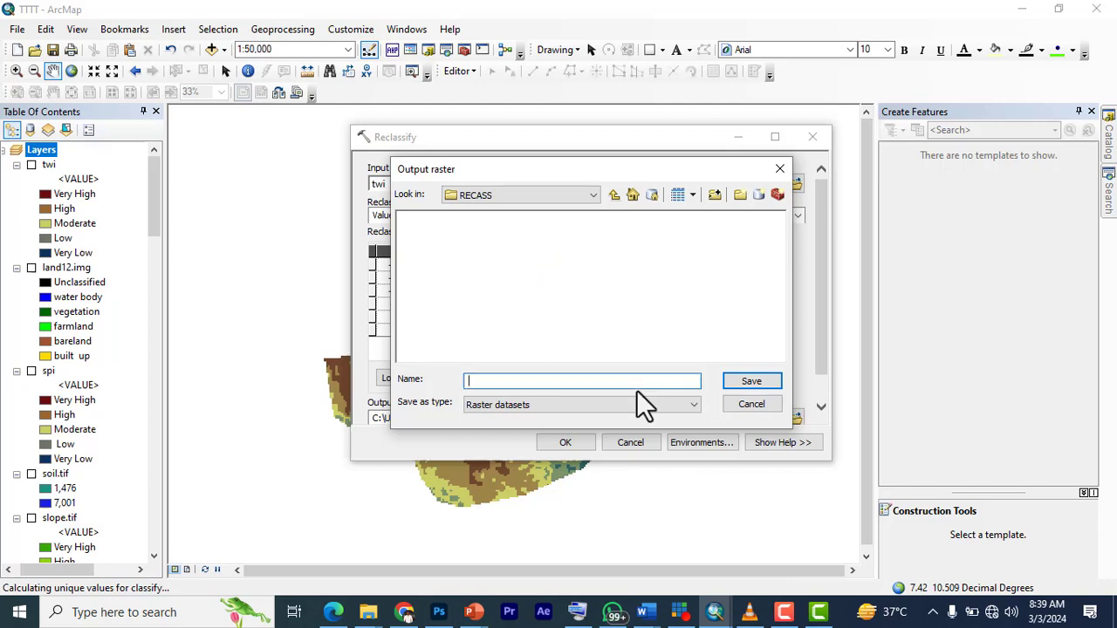
{"action": "type", "text": "RECT"}
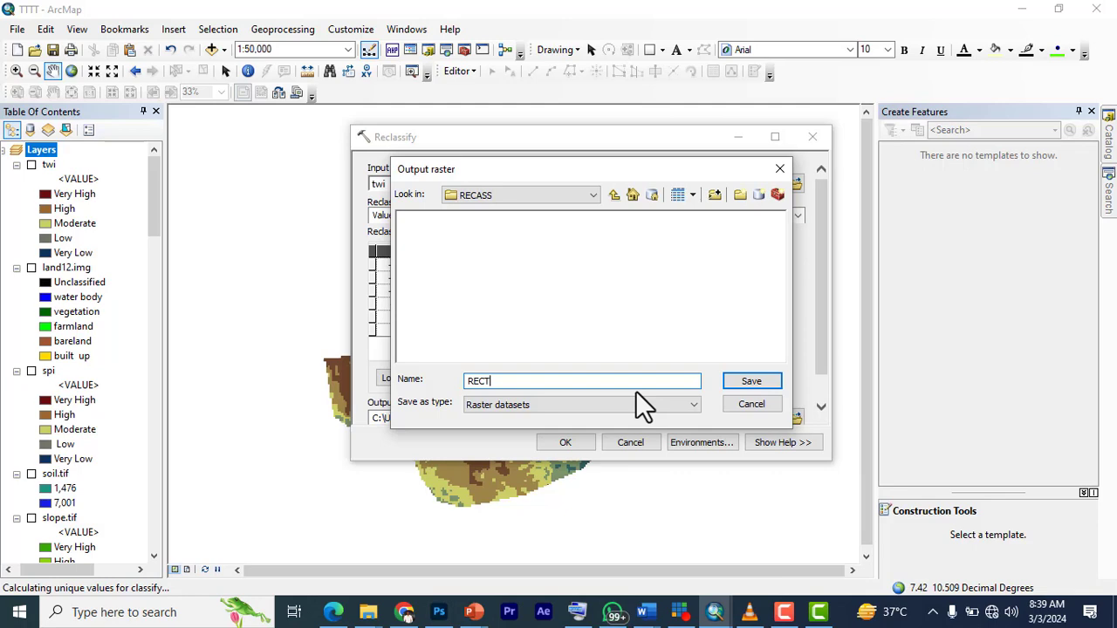
{"action": "type", "text": "WI"}
{"action": "left_click", "coordinate": [749, 384]}
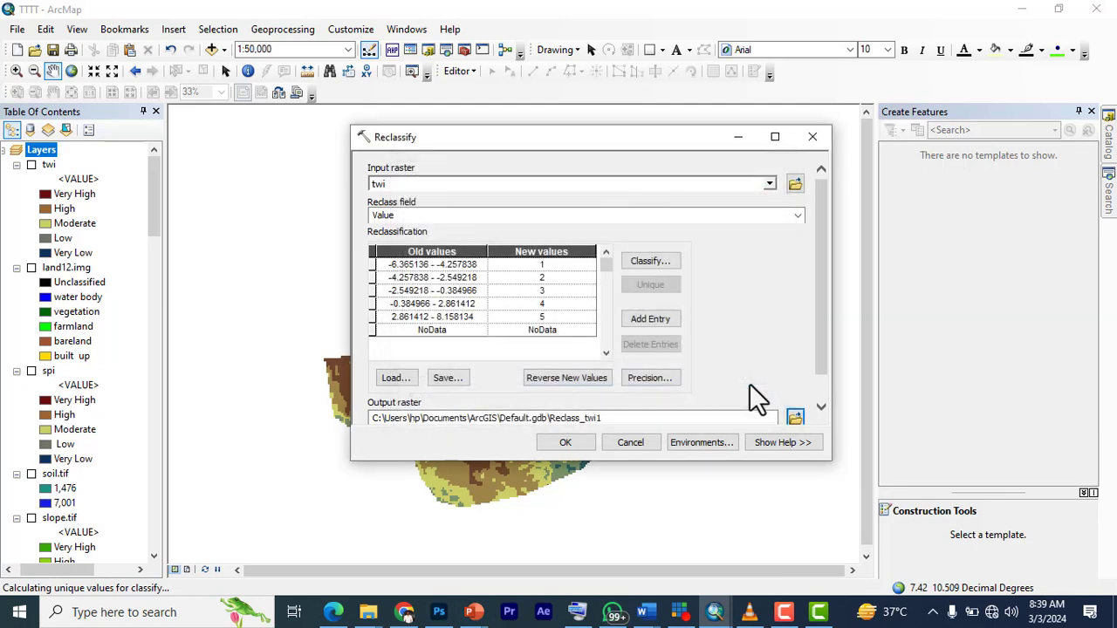
{"action": "left_click", "coordinate": [563, 443]}
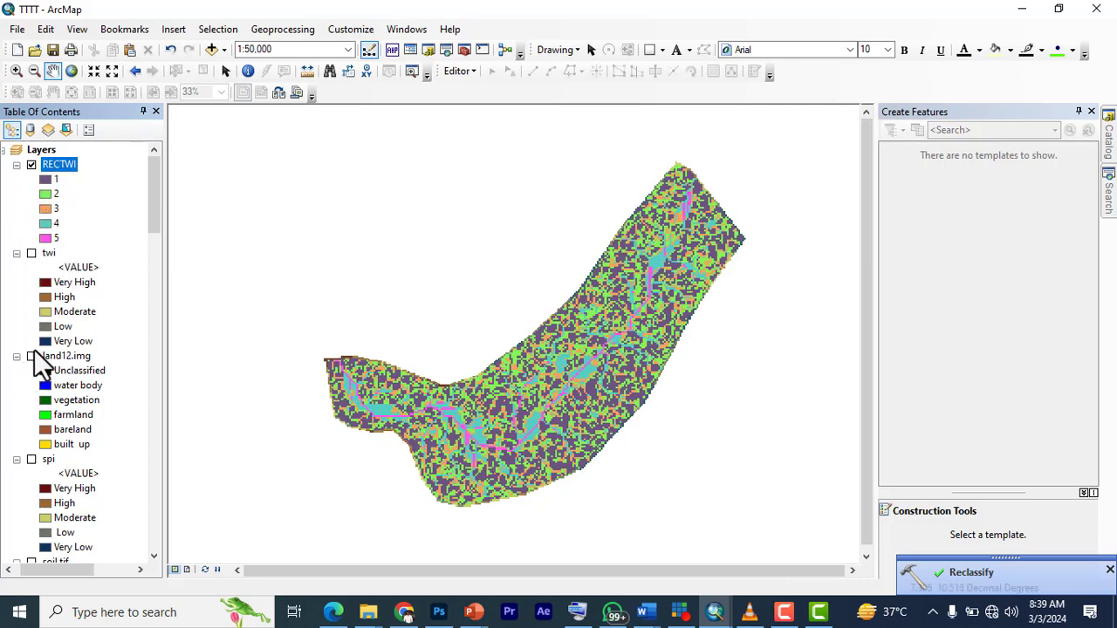
Reopen Reclassify (Spatial Analyst) and list the input rasters, now including RECTWI
{"action": "scroll", "coordinate": [39, 358], "scroll_direction": "down", "scroll_amount": 4}
{"action": "left_click", "coordinate": [1109, 199]}
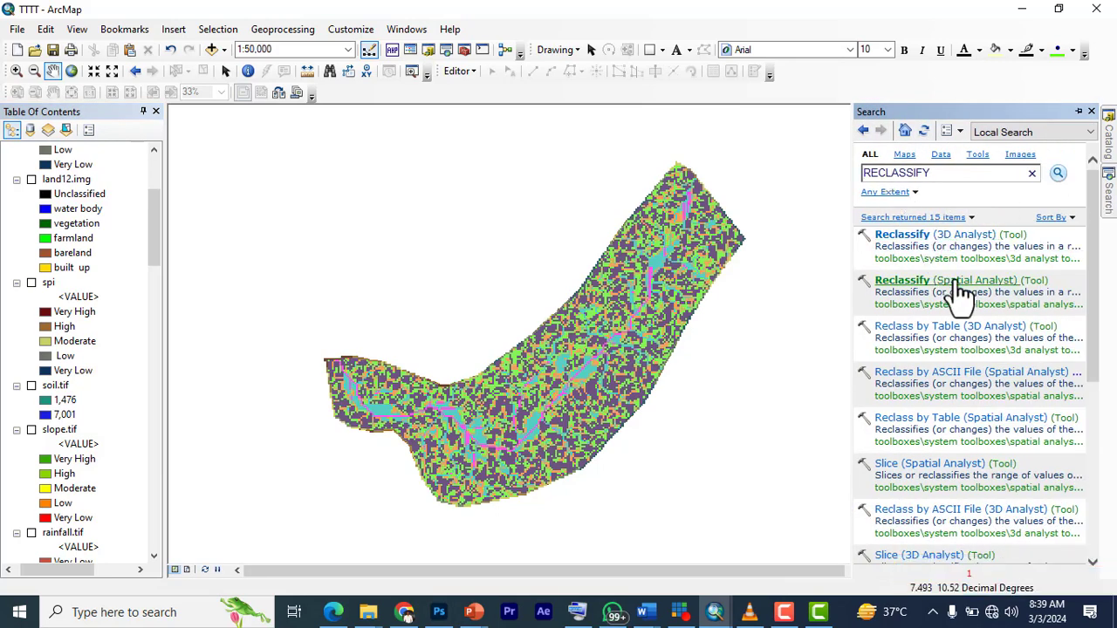
{"action": "left_click", "coordinate": [954, 279]}
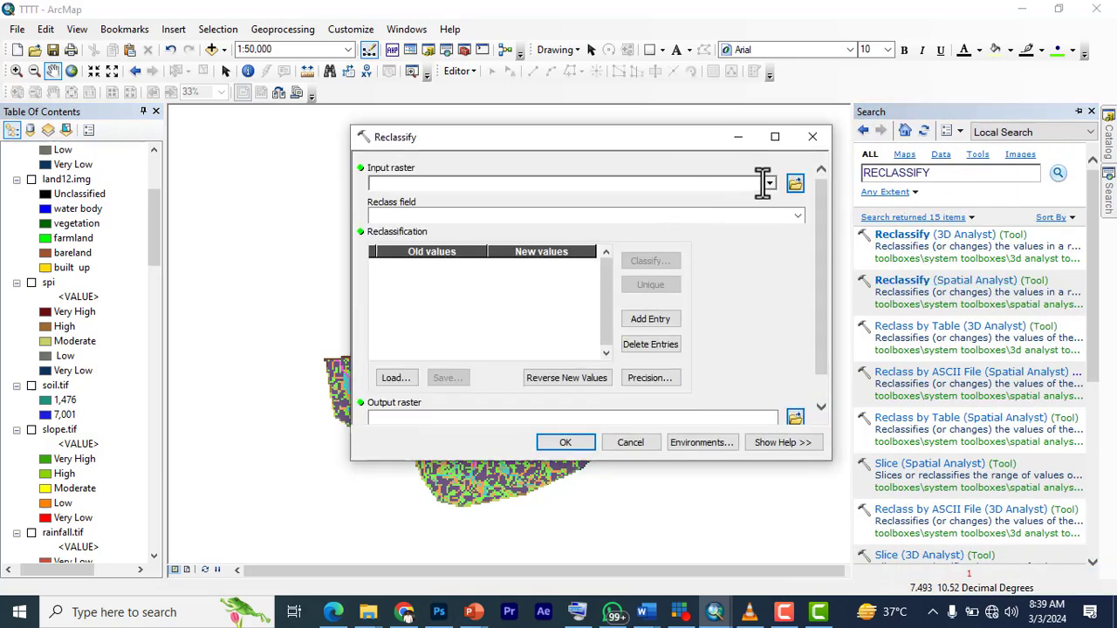
{"action": "left_click", "coordinate": [768, 183]}
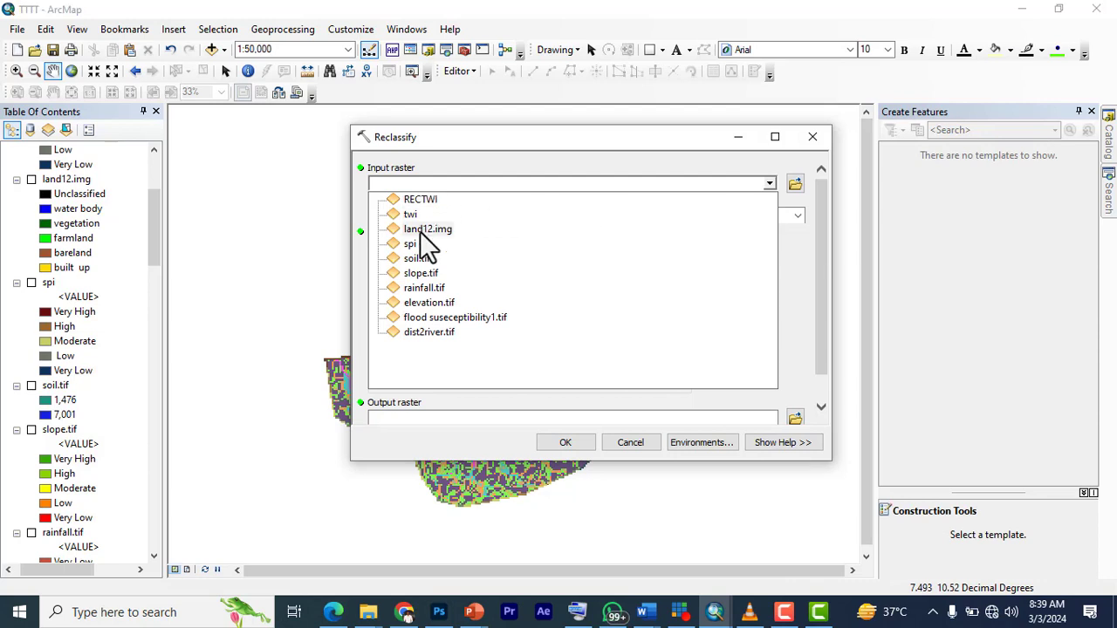
Load land12.img by Class_Name, deleting the blank and Unclassified entries
{"action": "left_click", "coordinate": [420, 230]}
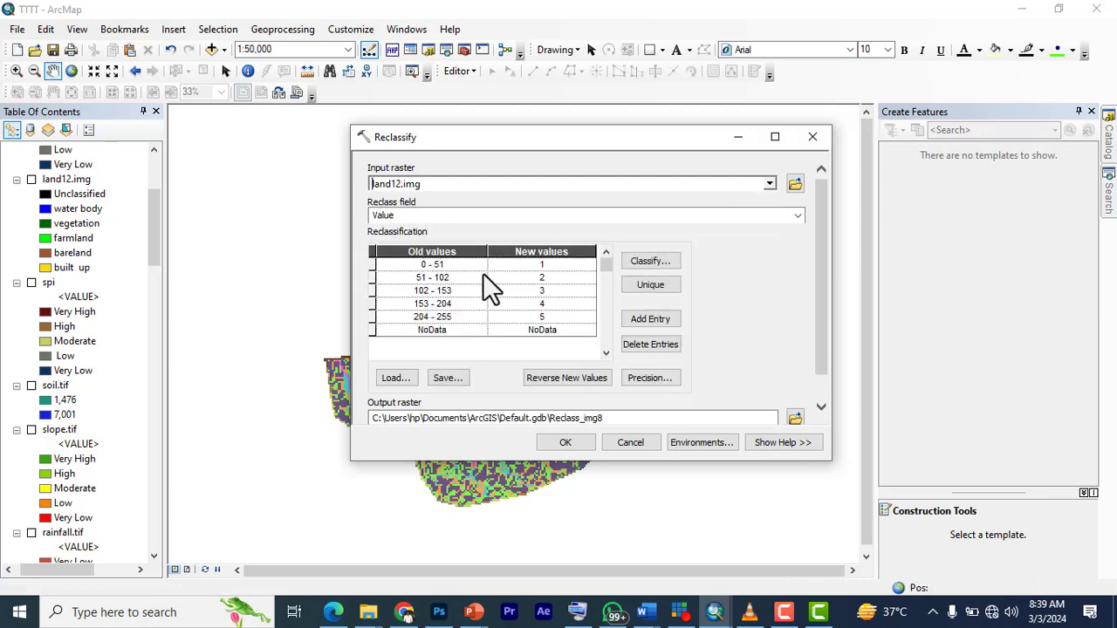
{"action": "left_click", "coordinate": [800, 215]}
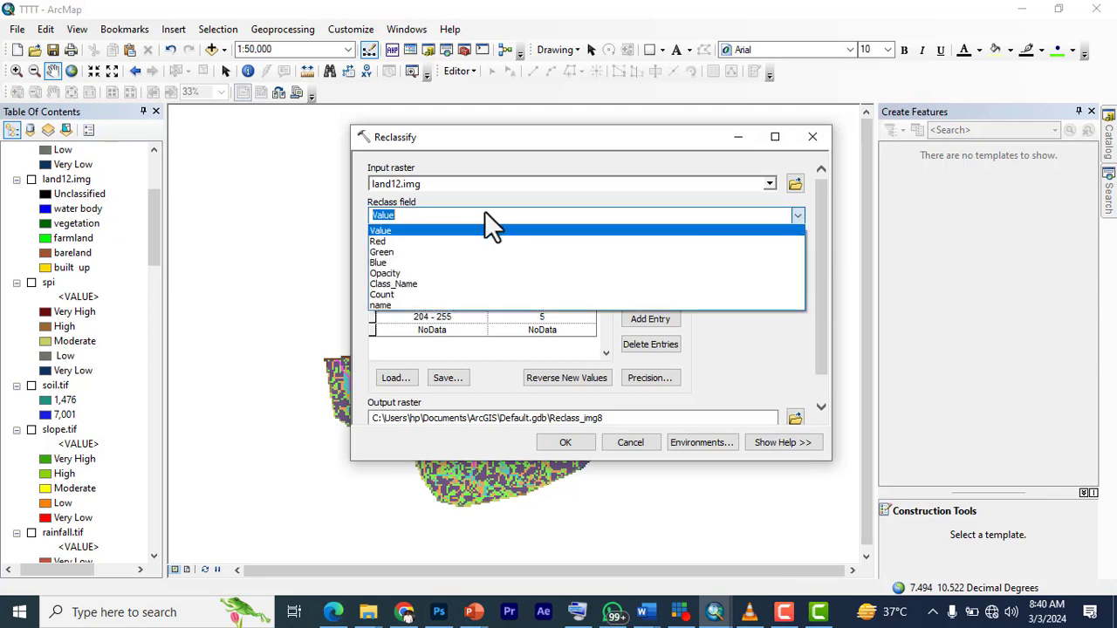
{"action": "left_click", "coordinate": [407, 283]}
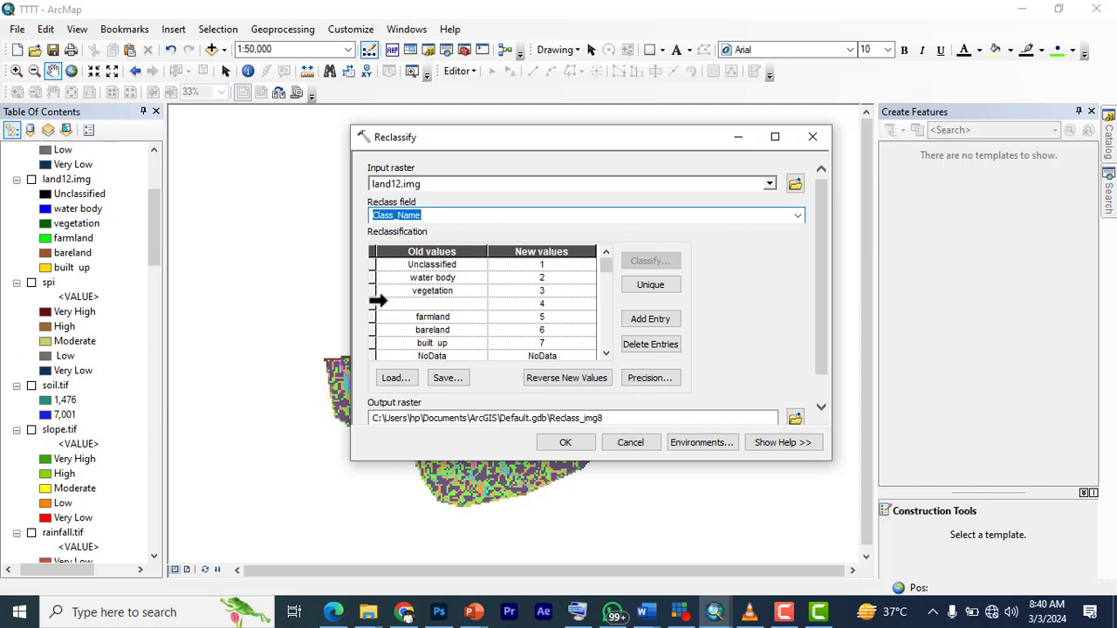
{"action": "left_click", "coordinate": [369, 303]}
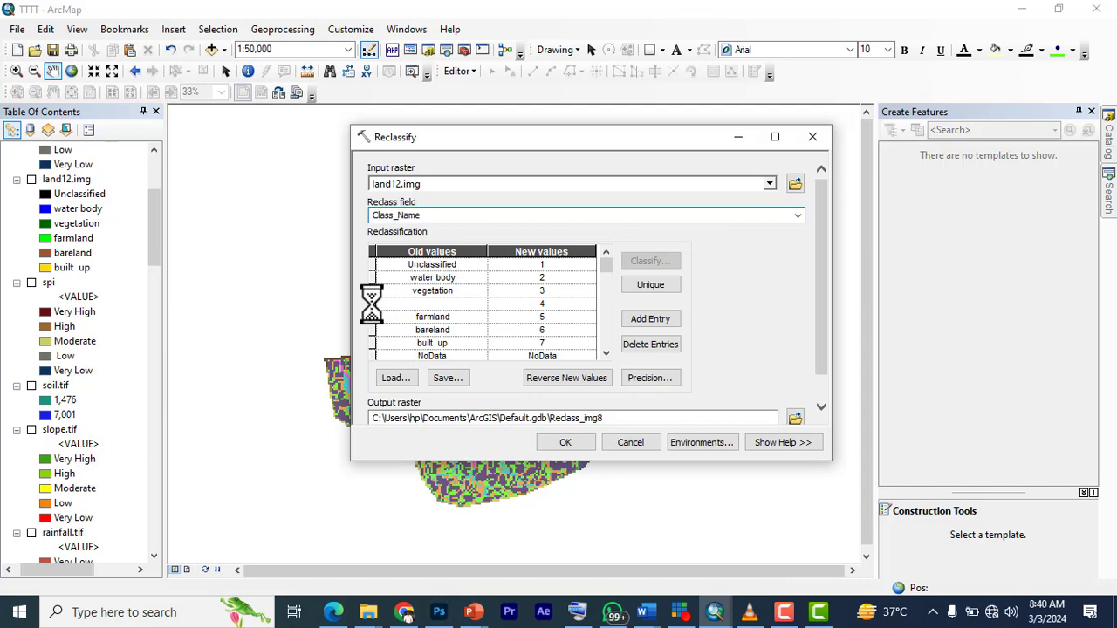
{"action": "left_click", "coordinate": [654, 344]}
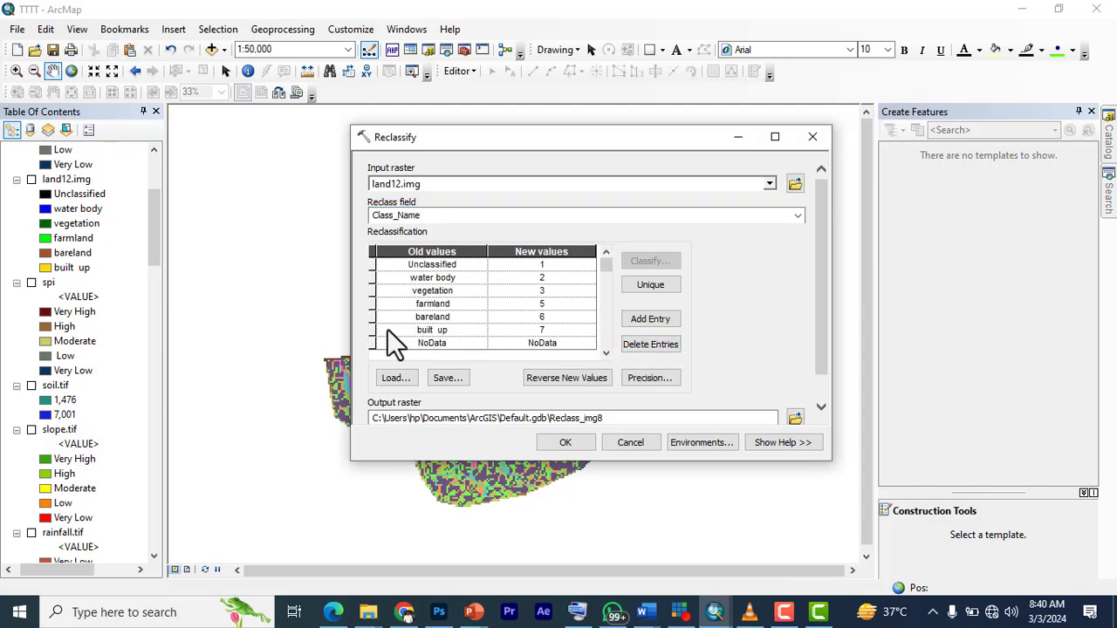
{"action": "left_click", "coordinate": [381, 262]}
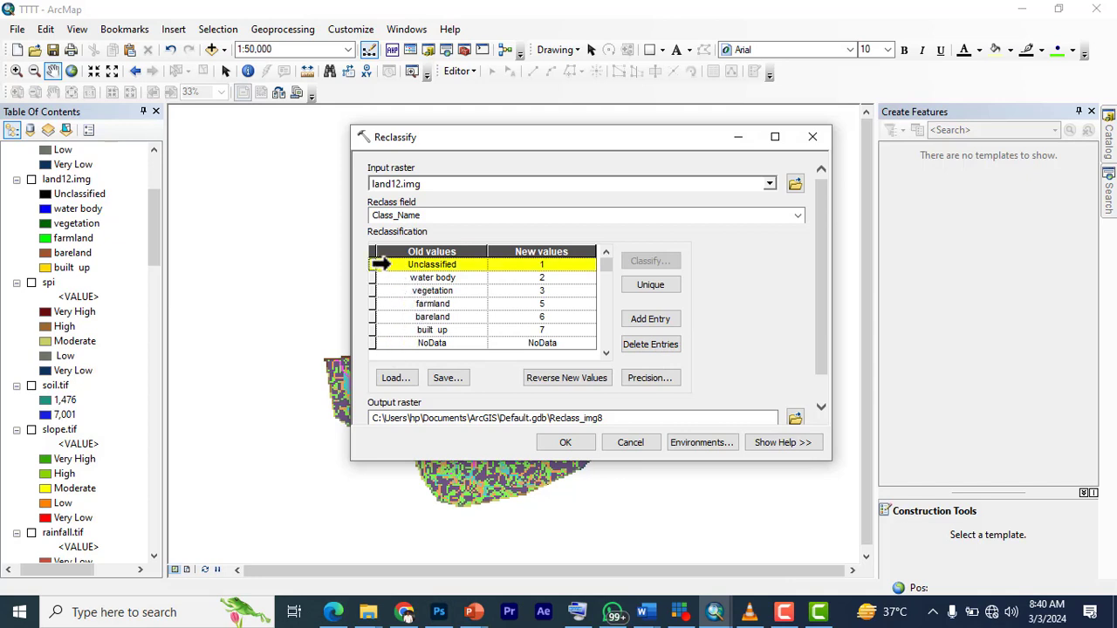
{"action": "left_click", "coordinate": [664, 345]}
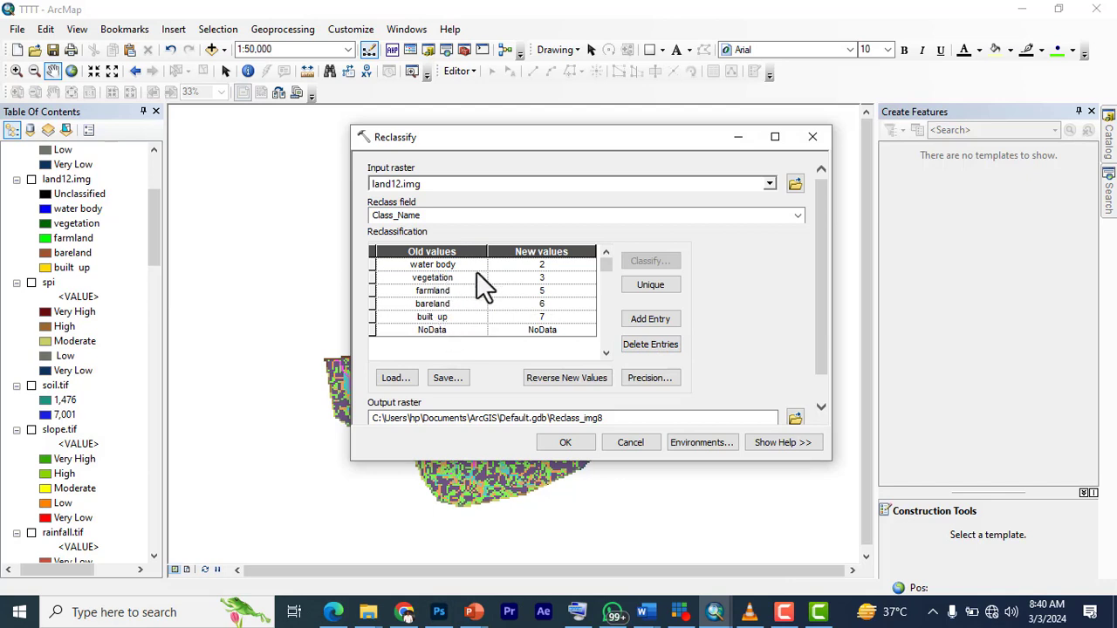
Set new values: water body 5, farmland 1, bareland 2, vegetation and built up 3
{"action": "left_click", "coordinate": [542, 263]}
{"action": "double_click", "coordinate": [541, 262]}
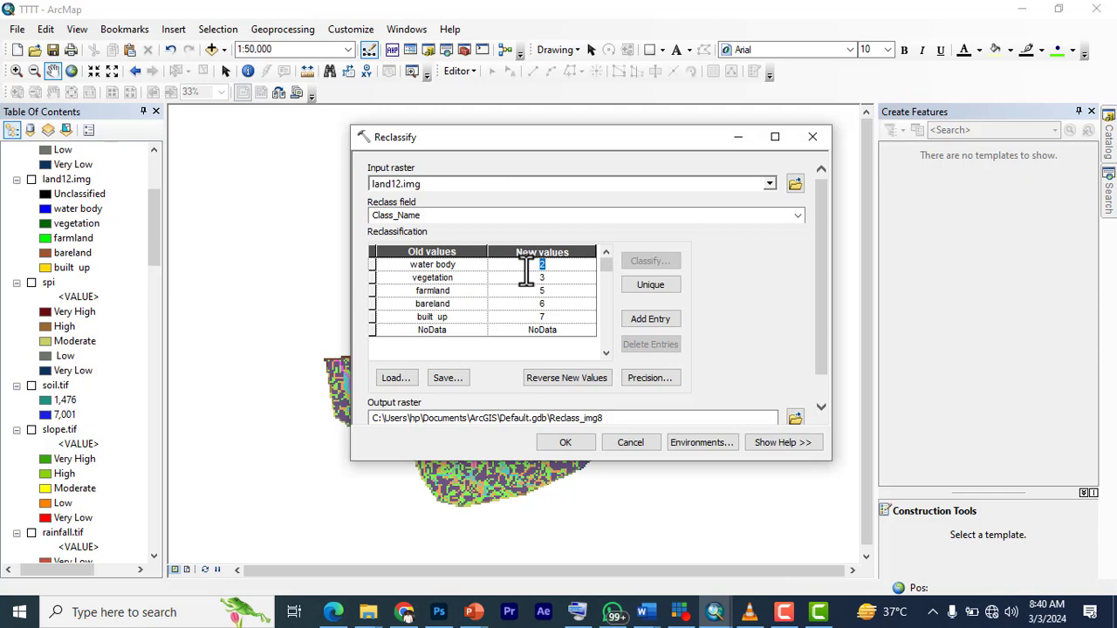
{"action": "type", "text": "5"}
{"action": "double_click", "coordinate": [542, 291]}
{"action": "type", "text": "4"}
{"action": "double_click", "coordinate": [543, 317]}
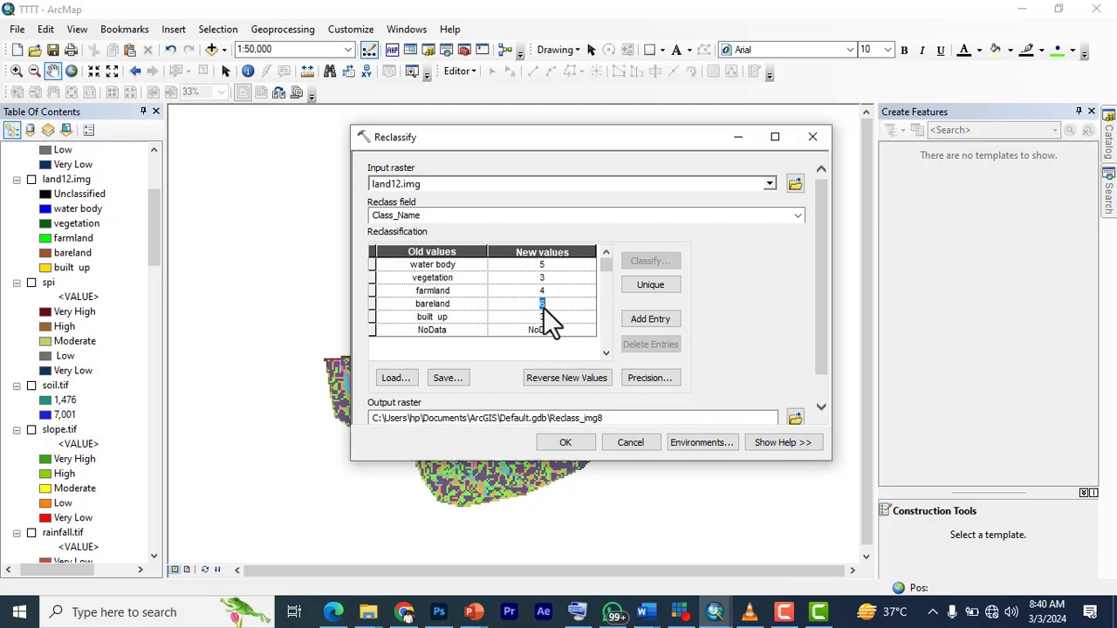
{"action": "double_click", "coordinate": [534, 304]}
{"action": "type", "text": "2"}
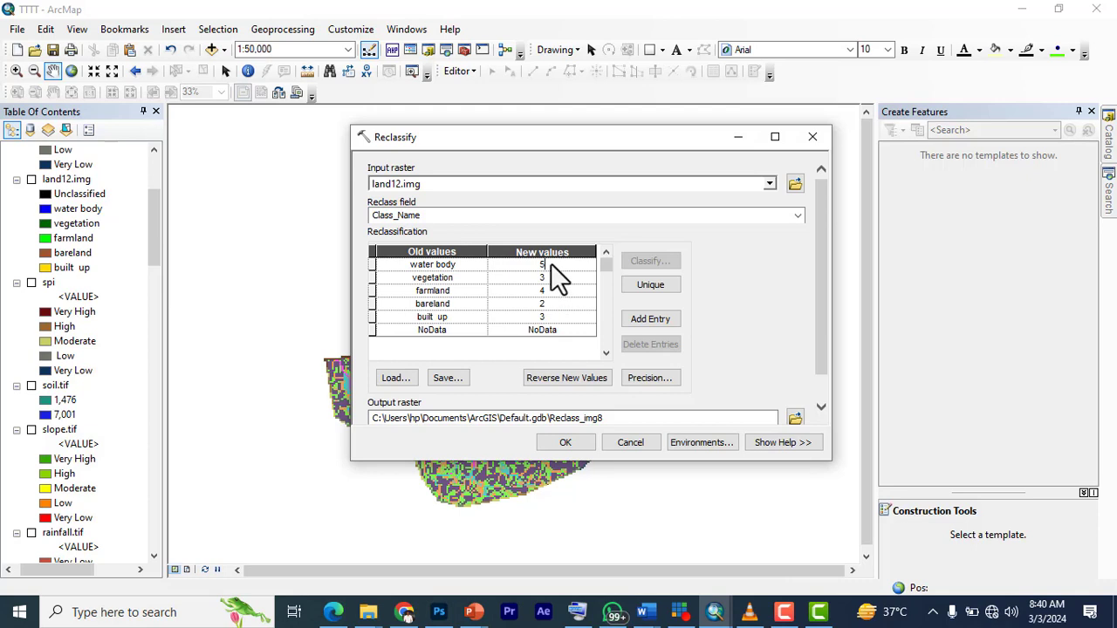
{"action": "double_click", "coordinate": [527, 290]}
{"action": "type", "text": "1"}
{"action": "left_click", "coordinate": [795, 418]}
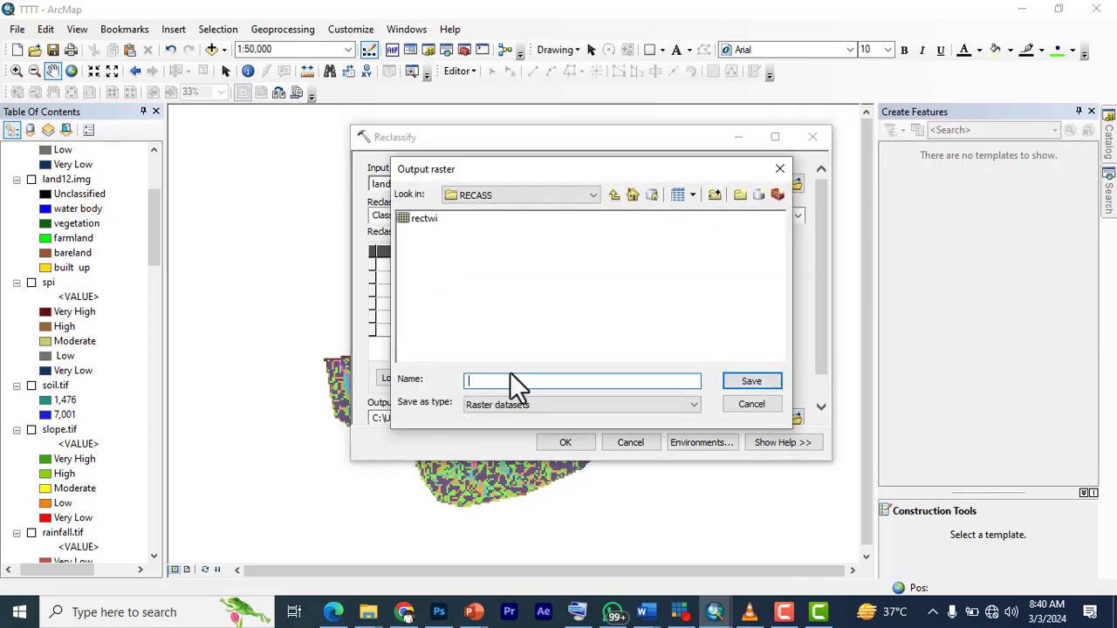
Name the land-use output raster RECULC in the RECASS folder using the On-Screen Keyboard
{"action": "type", "text": "REC"}
{"action": "type", "text": "USE"}
{"action": "left_click", "coordinate": [485, 380]}
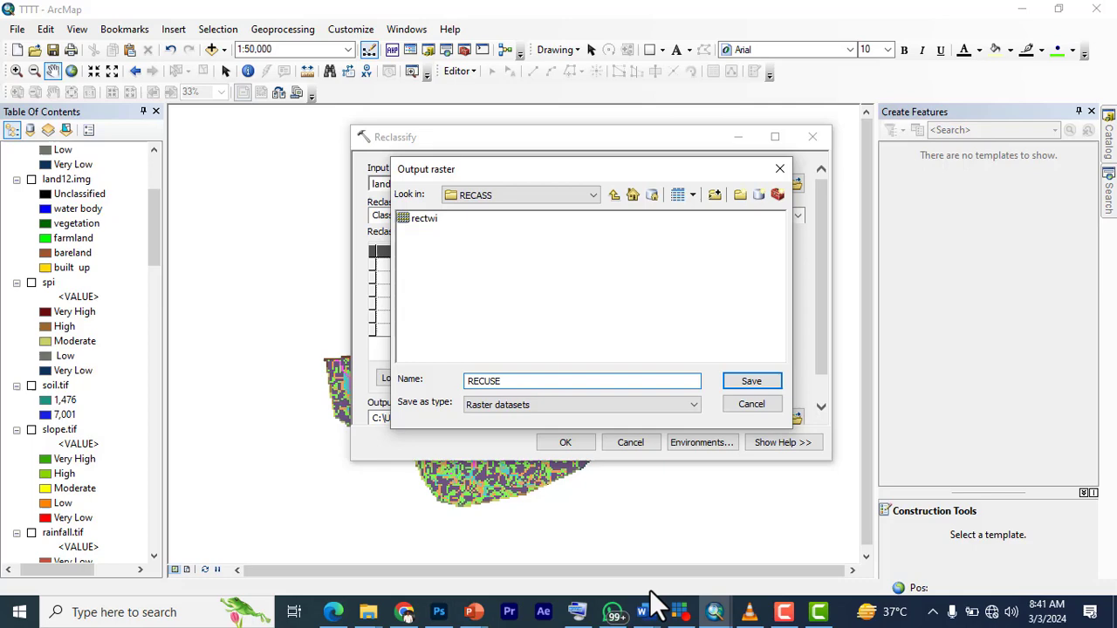
{"action": "left_click", "coordinate": [578, 612]}
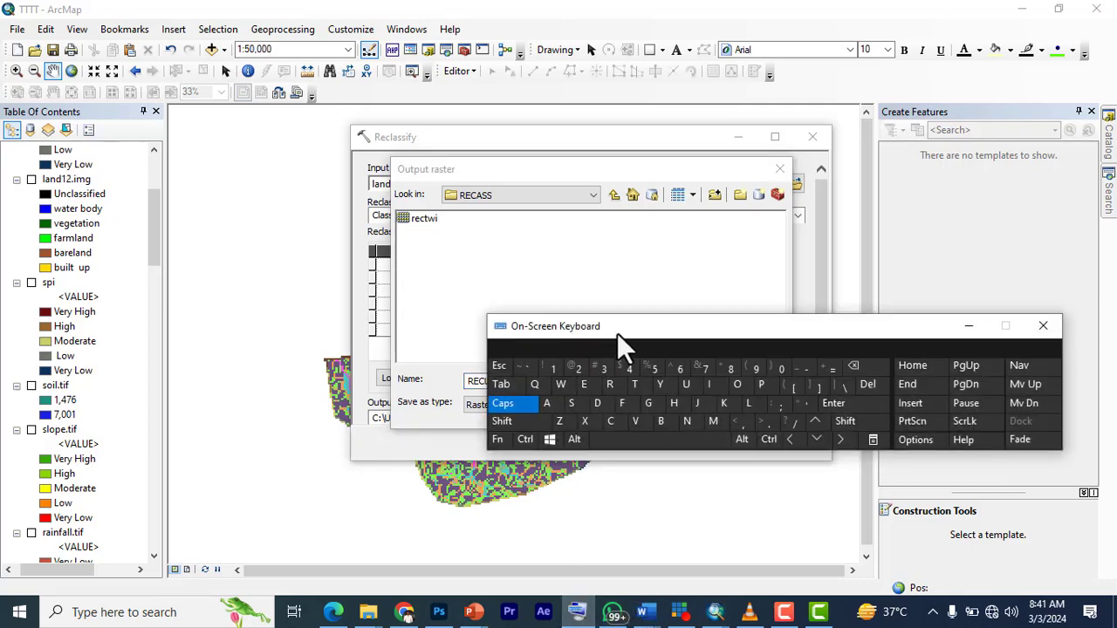
{"action": "left_click_drag", "start_coordinate": [617, 333], "coordinate": [571, 128]}
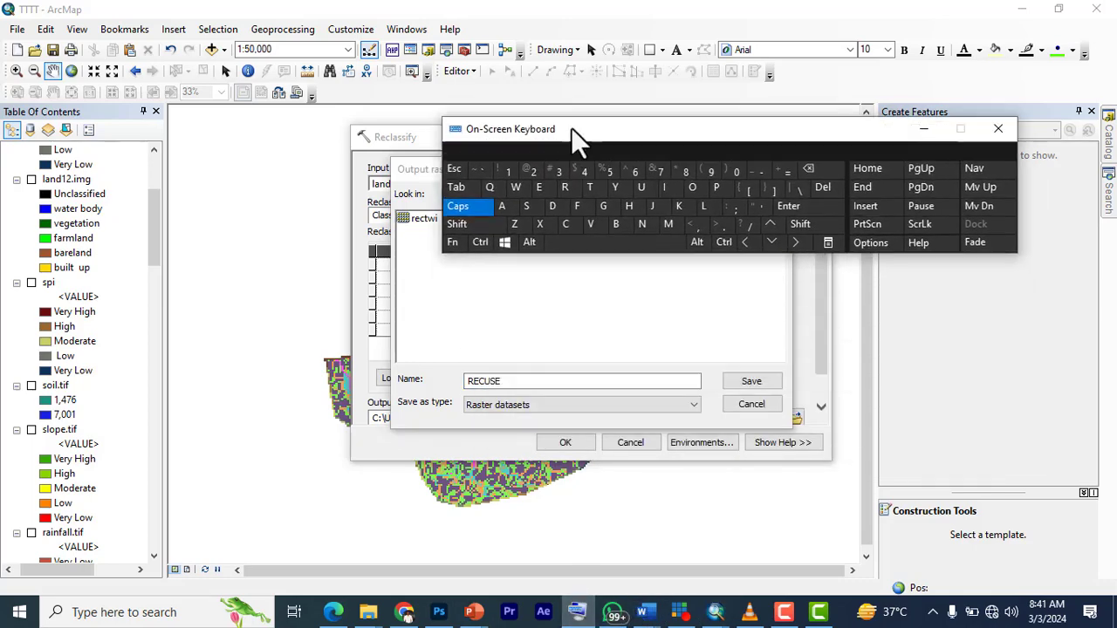
{"action": "left_click", "coordinate": [697, 202]}
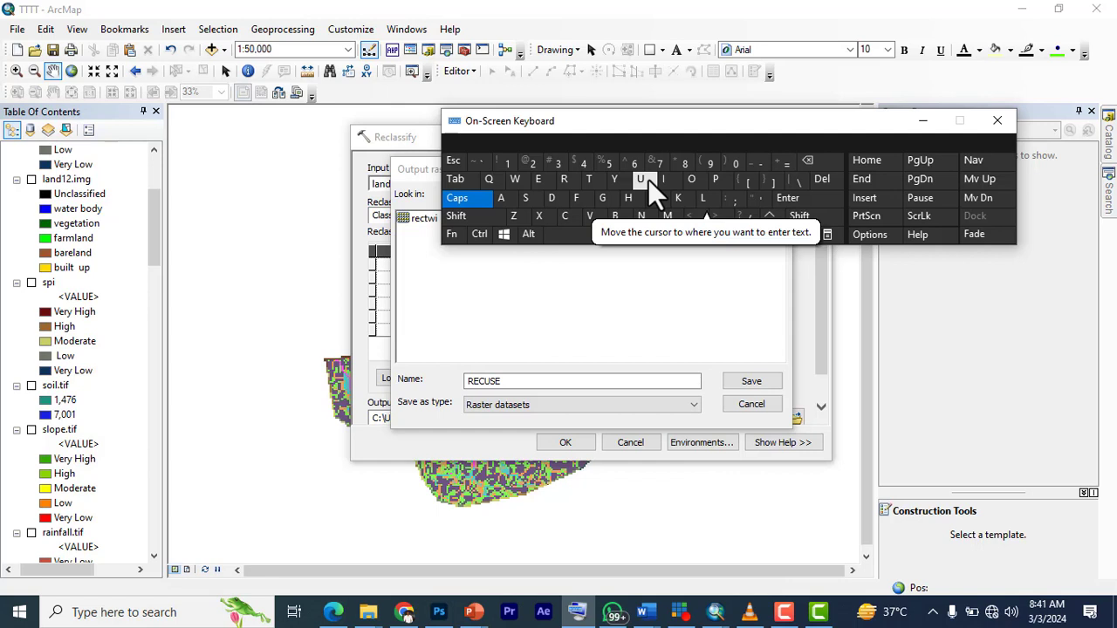
{"action": "left_click", "coordinate": [500, 382]}
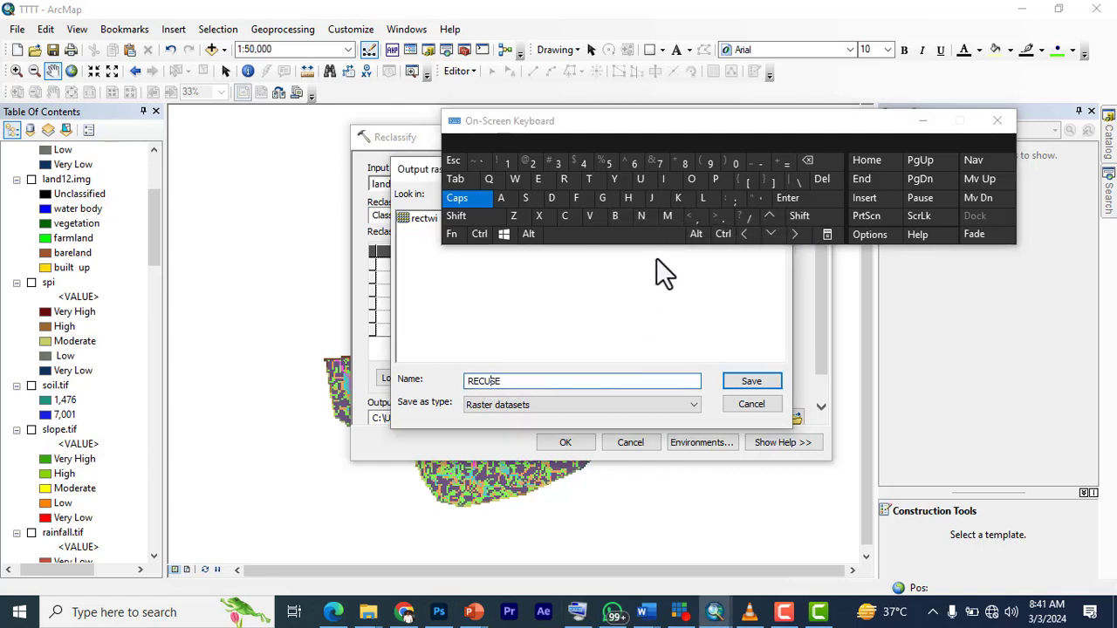
{"action": "left_click", "coordinate": [698, 202]}
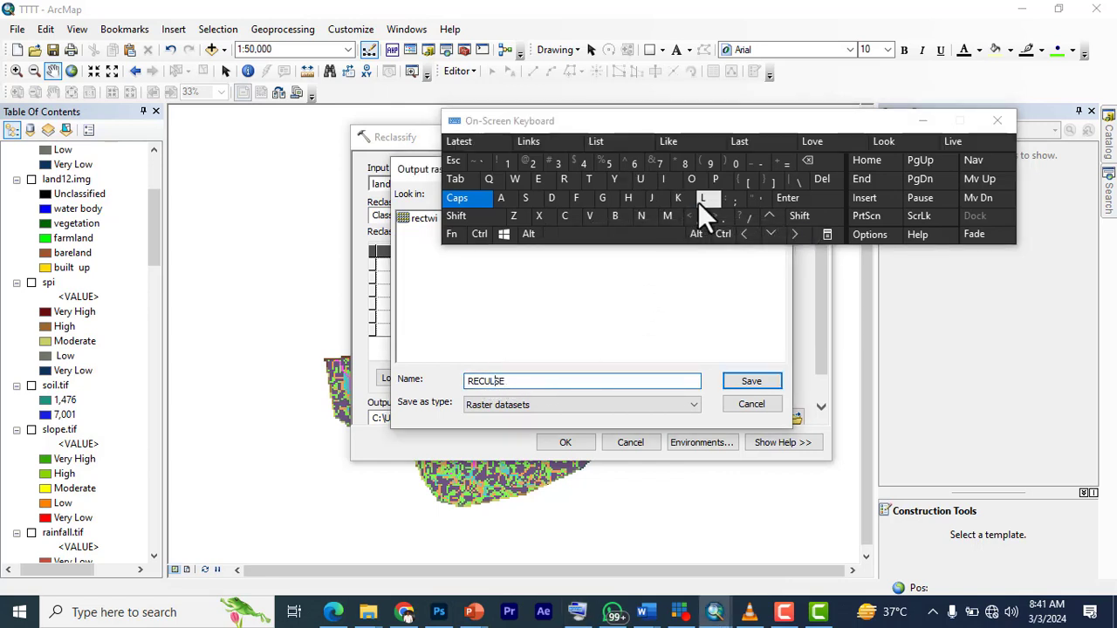
{"action": "left_click", "coordinate": [564, 216]}
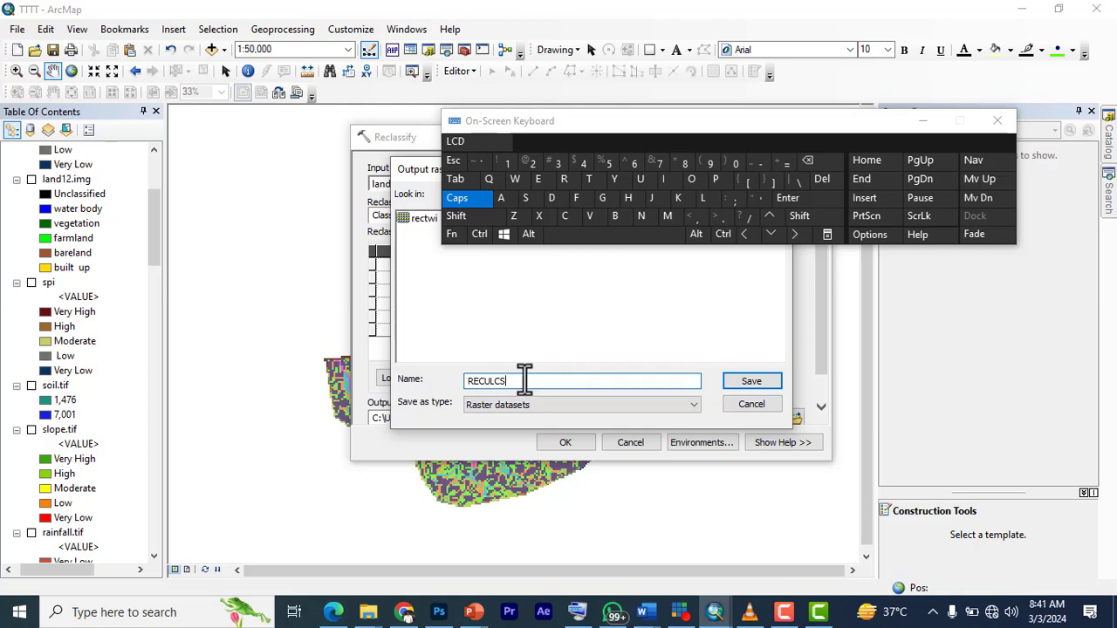
{"action": "left_click", "coordinate": [734, 381]}
Run the land-use reclassification to create RECULC, then reopen Reclassify (Spatial Analyst)
{"action": "left_click", "coordinate": [565, 442]}
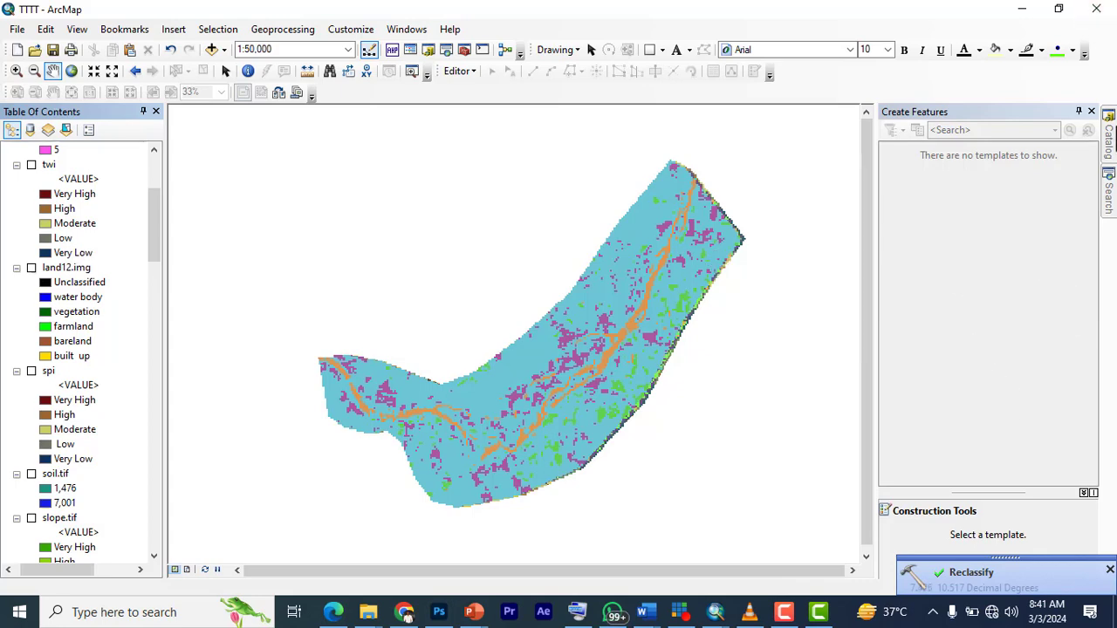
{"action": "left_click", "coordinate": [1111, 197]}
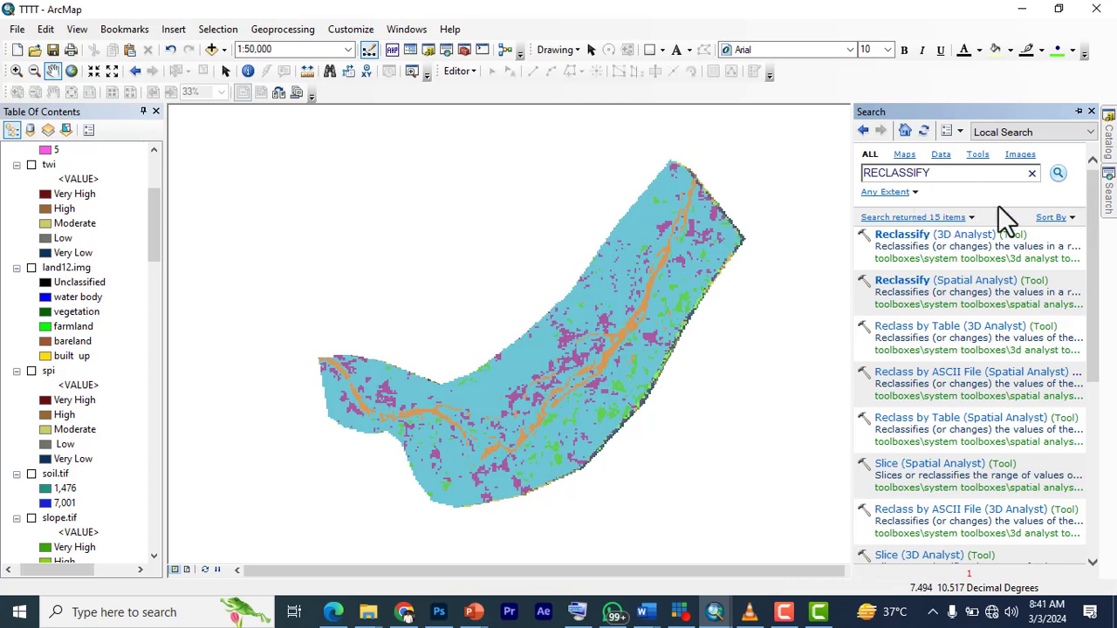
{"action": "left_click", "coordinate": [932, 288]}
{"action": "left_click", "coordinate": [907, 288]}
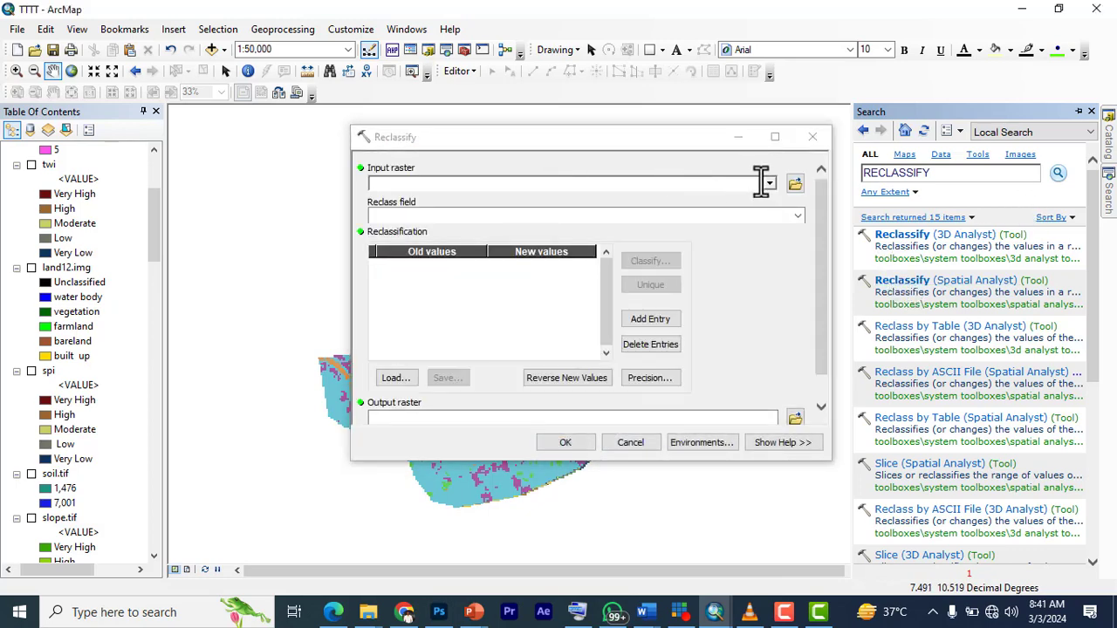
Set spi as the input raster and classify it into 5 classes
{"action": "left_click", "coordinate": [769, 183]}
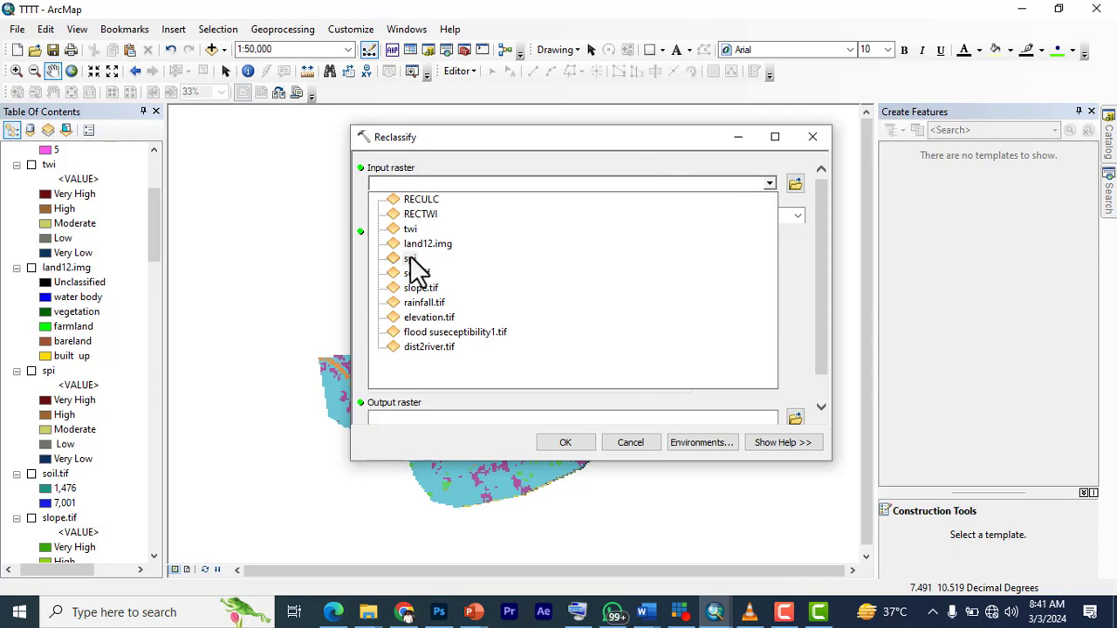
{"action": "left_click", "coordinate": [408, 259]}
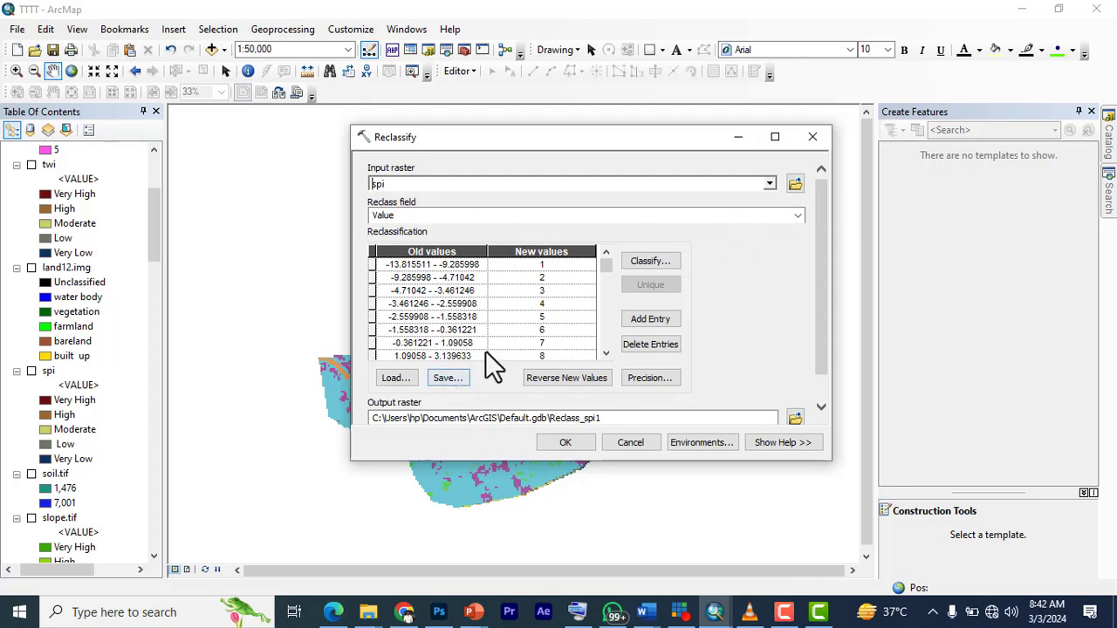
{"action": "left_click", "coordinate": [650, 262]}
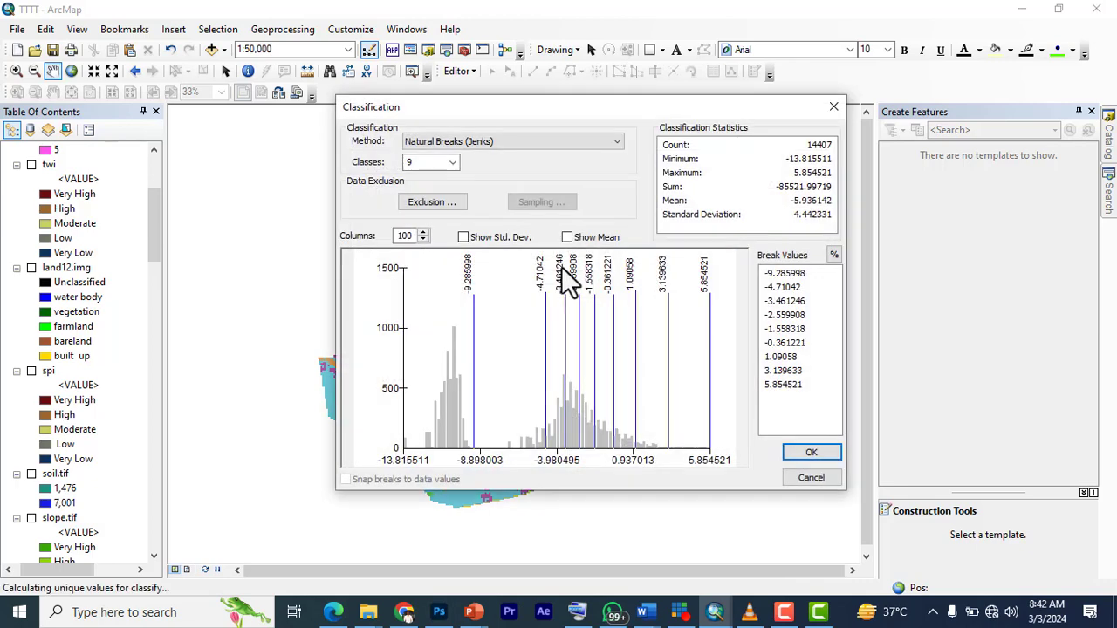
{"action": "left_click", "coordinate": [453, 164]}
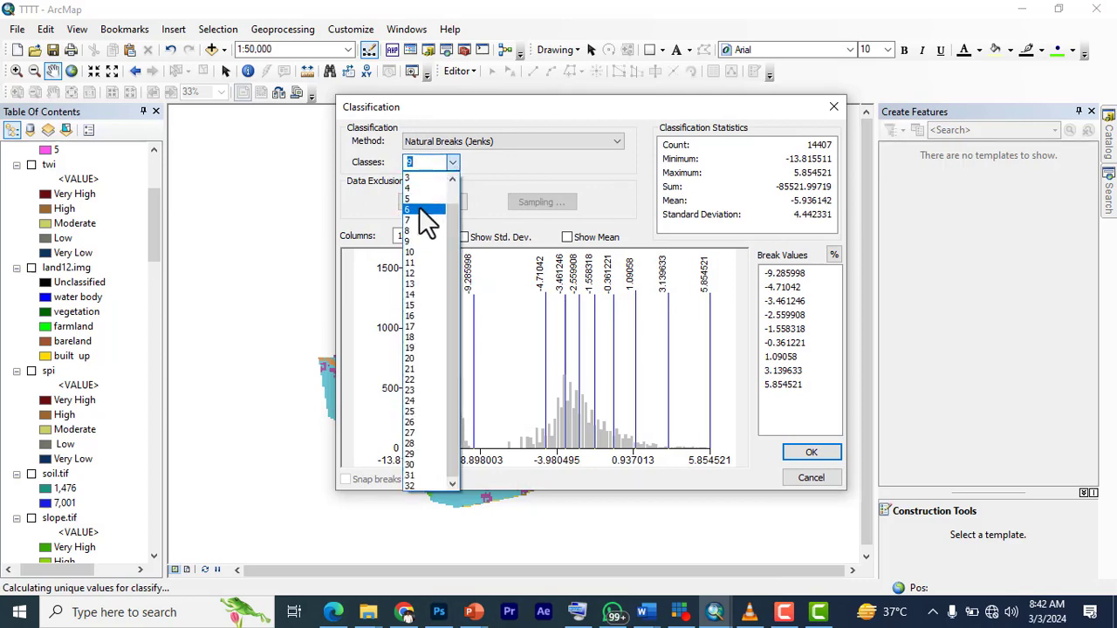
{"action": "left_click", "coordinate": [419, 207]}
{"action": "left_click", "coordinate": [813, 454]}
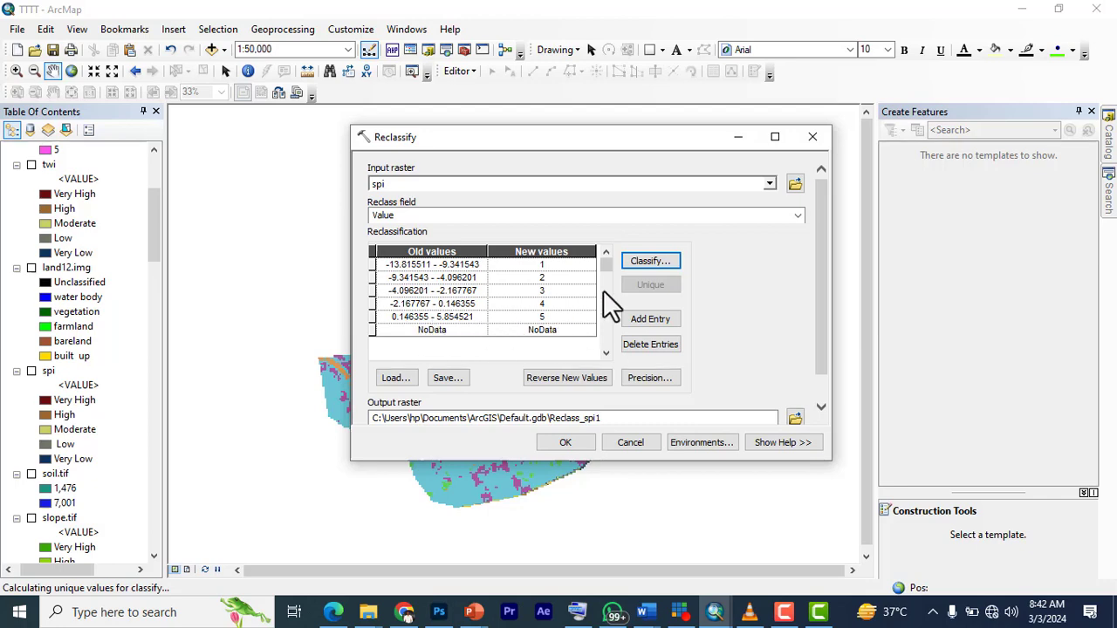
Save the spi output raster as RECSPI in RECASS
{"action": "left_click", "coordinate": [795, 418]}
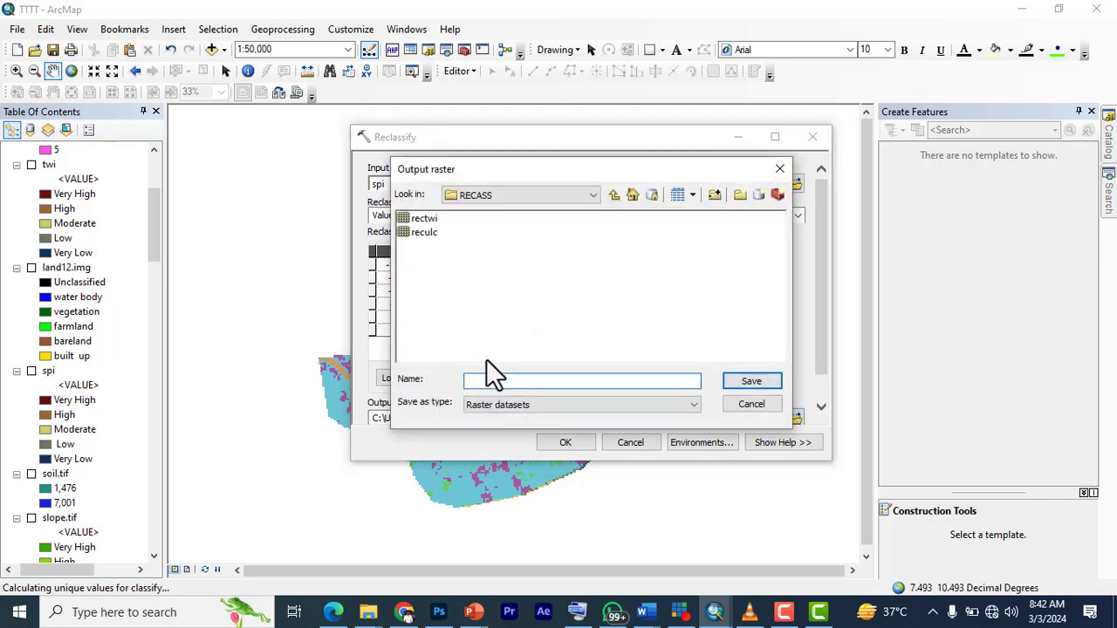
{"action": "type", "text": "RECS"}
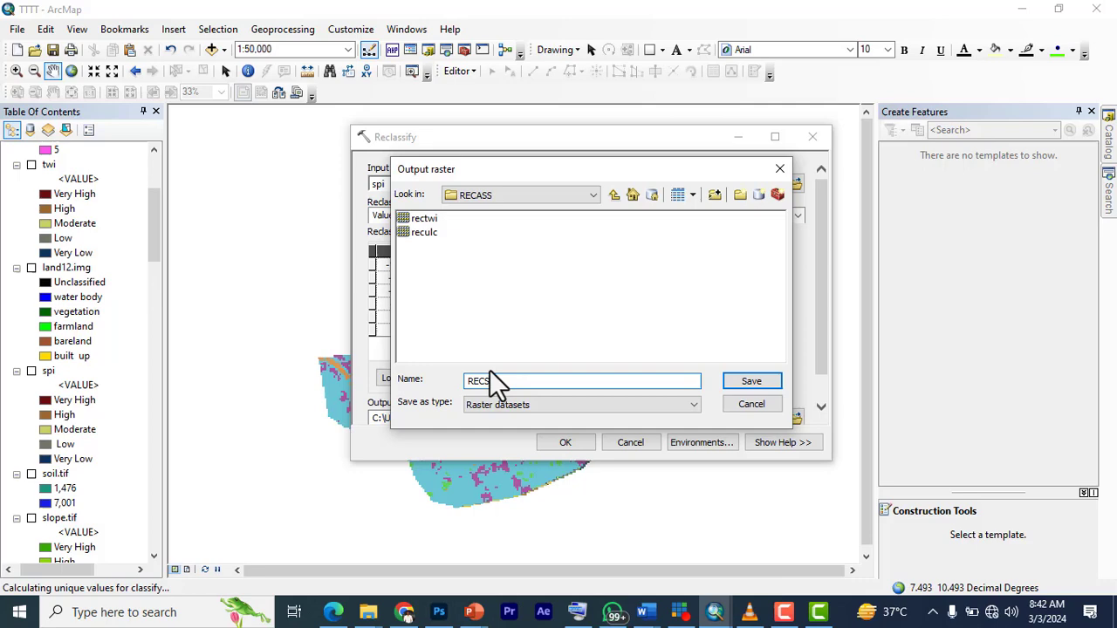
{"action": "type", "text": "PI"}
{"action": "left_click", "coordinate": [766, 384]}
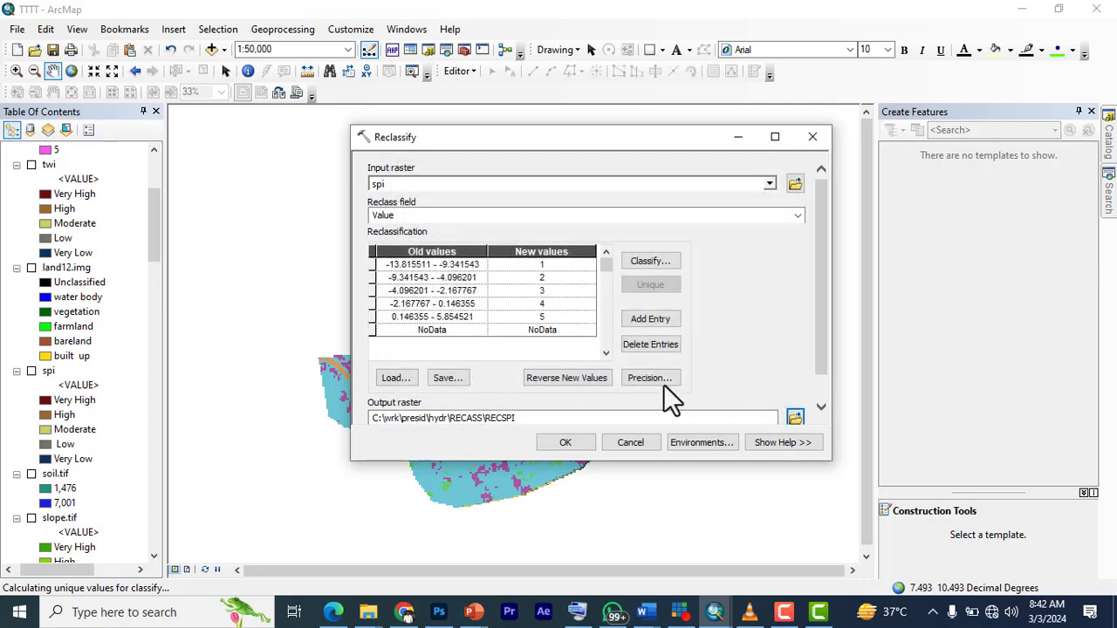
Run the SPI reclassification, then load elevation.tif into Reclassify with five classes reversed 5 to 1
{"action": "left_click", "coordinate": [562, 444]}
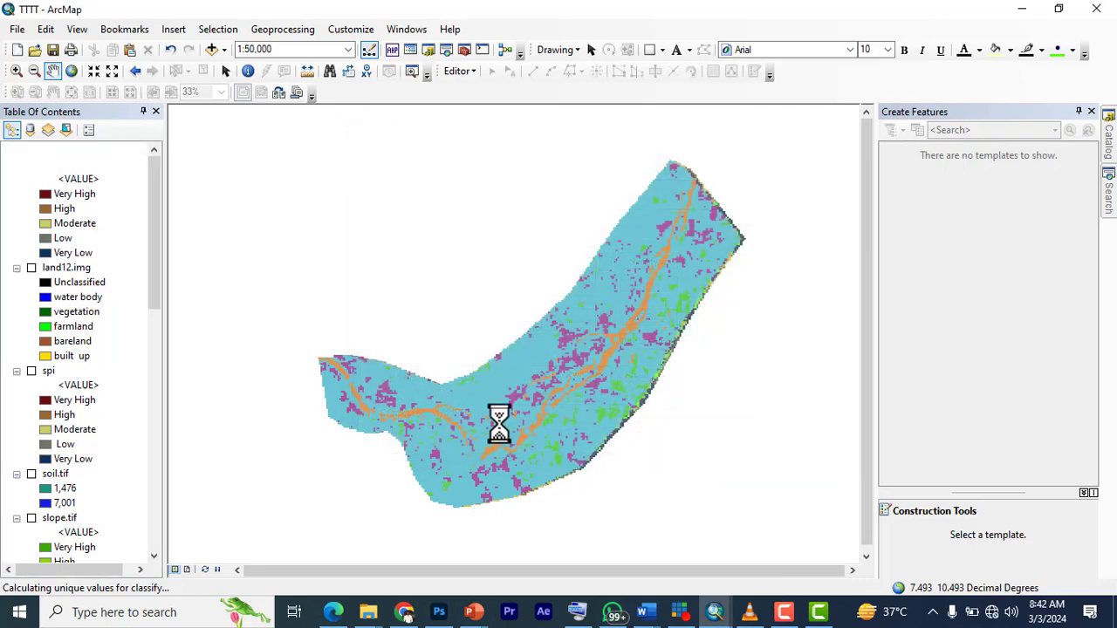
{"action": "mouse_move", "coordinate": [1107, 208]}
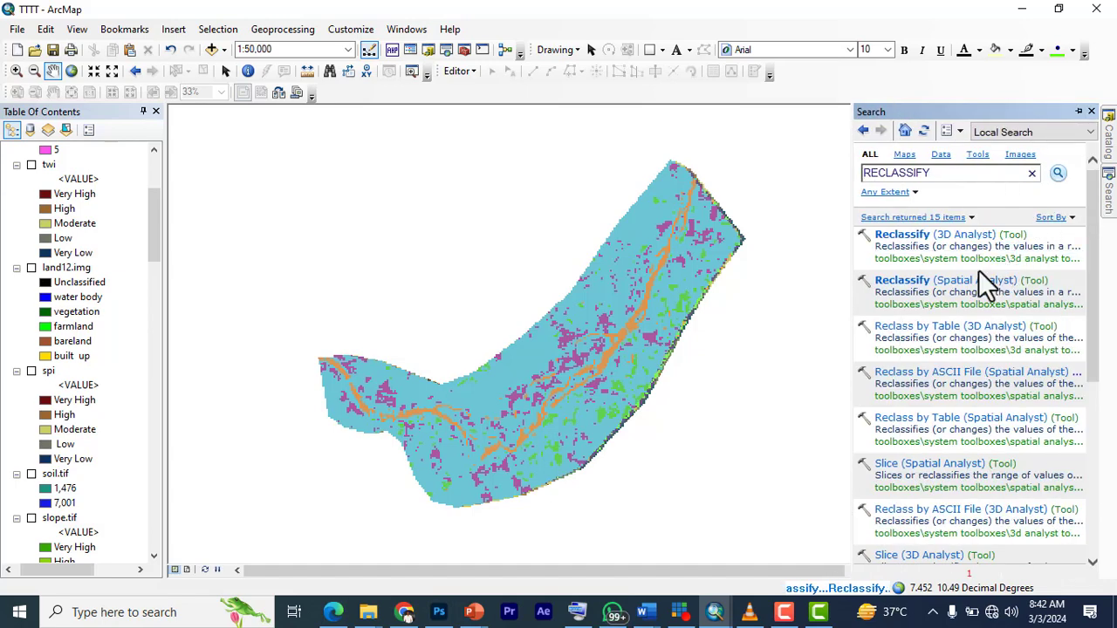
{"action": "left_click", "coordinate": [946, 282]}
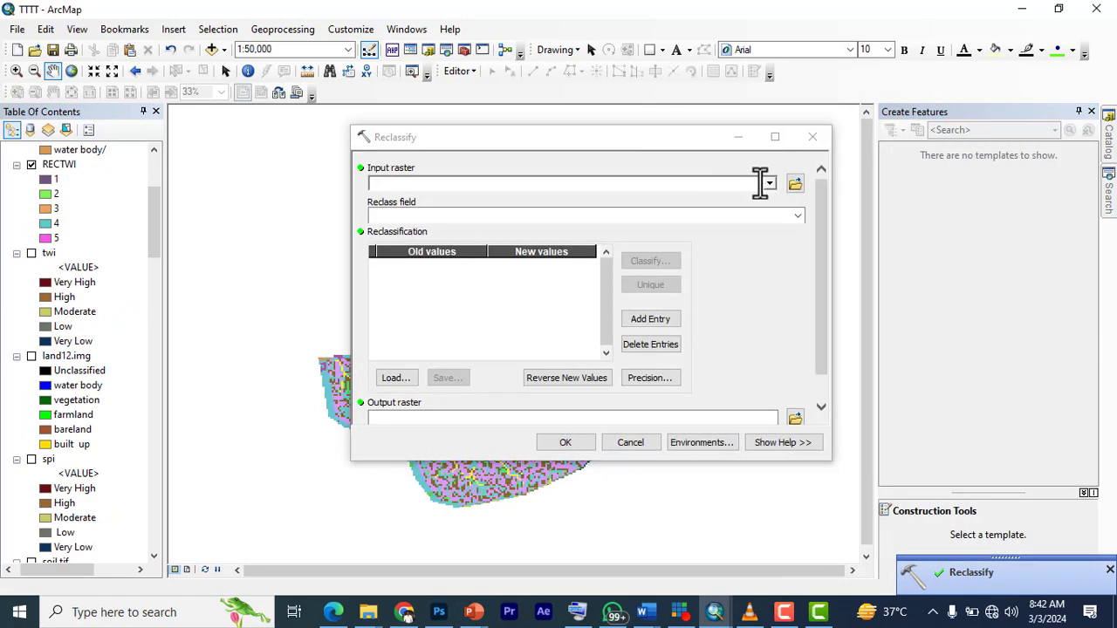
{"action": "left_click", "coordinate": [769, 184]}
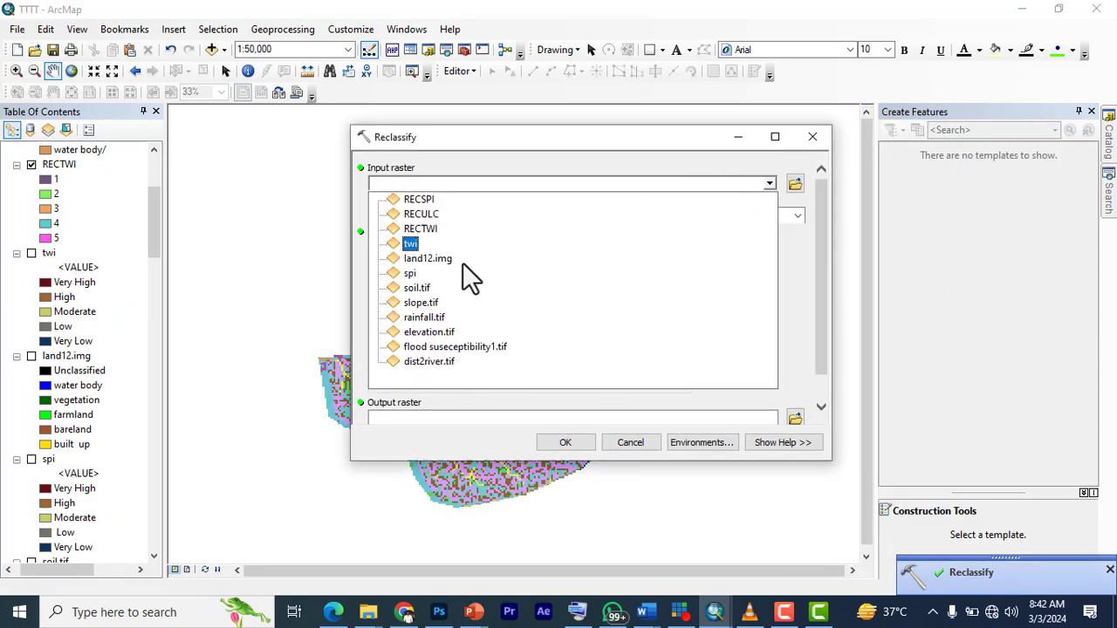
{"action": "left_click", "coordinate": [427, 334]}
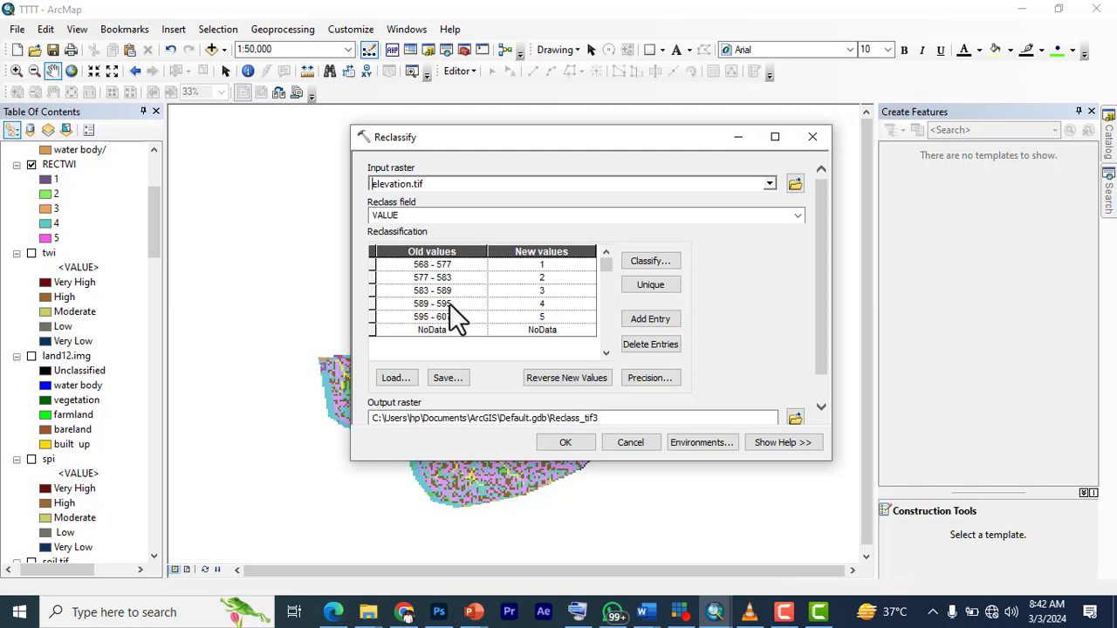
{"action": "left_click", "coordinate": [542, 266]}
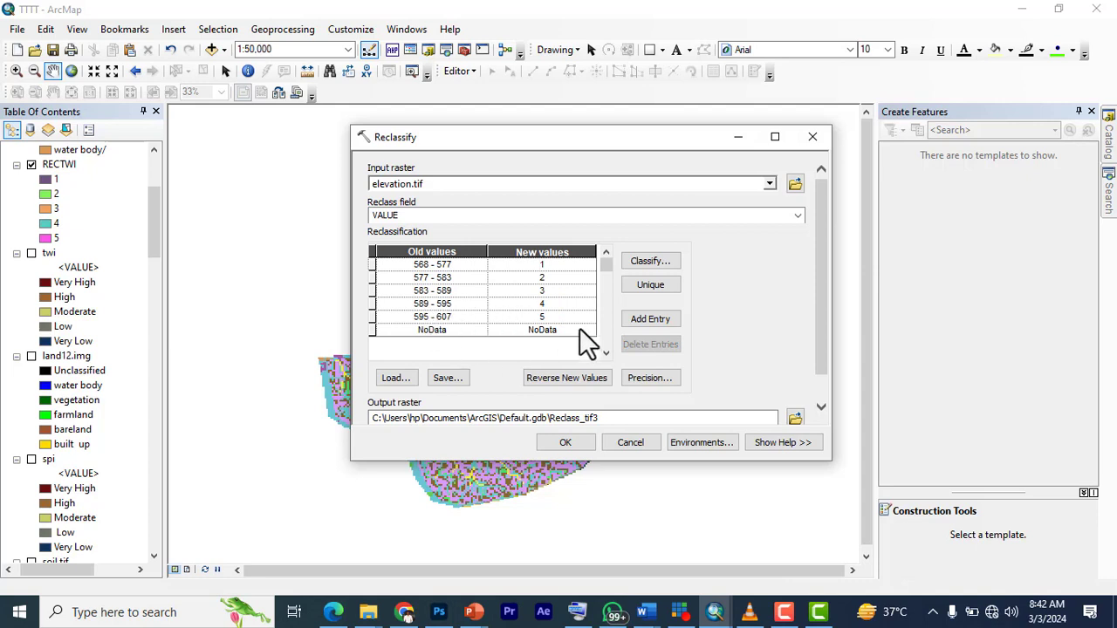
{"action": "left_click", "coordinate": [554, 380]}
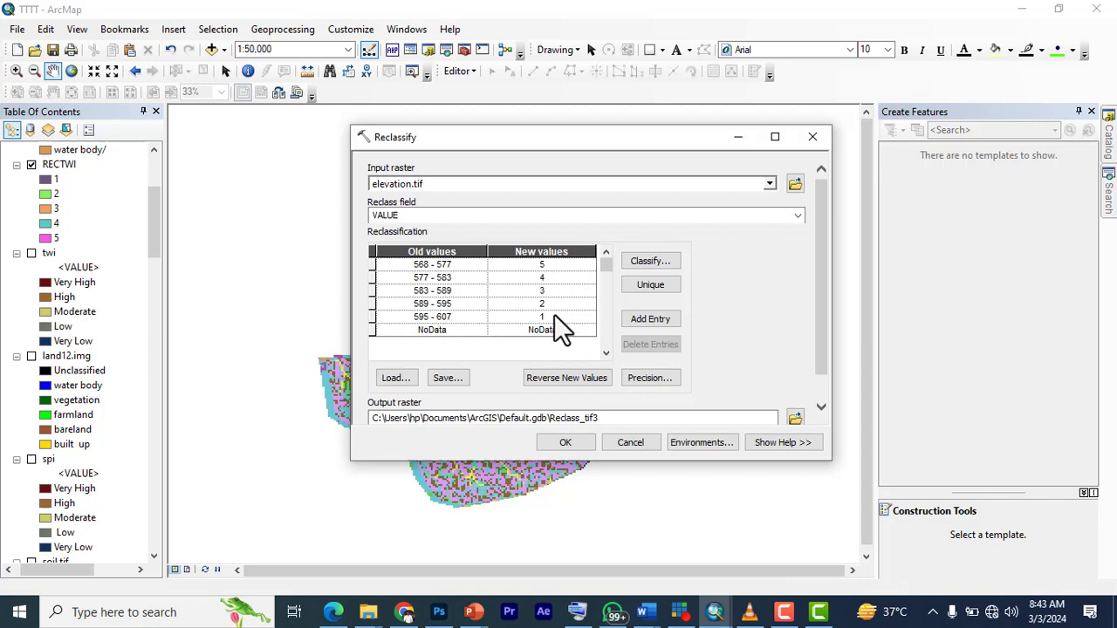
Name the elevation output raster RECELEVATION in the RECASS folder using the on-screen keyboard
{"action": "left_click", "coordinate": [795, 418]}
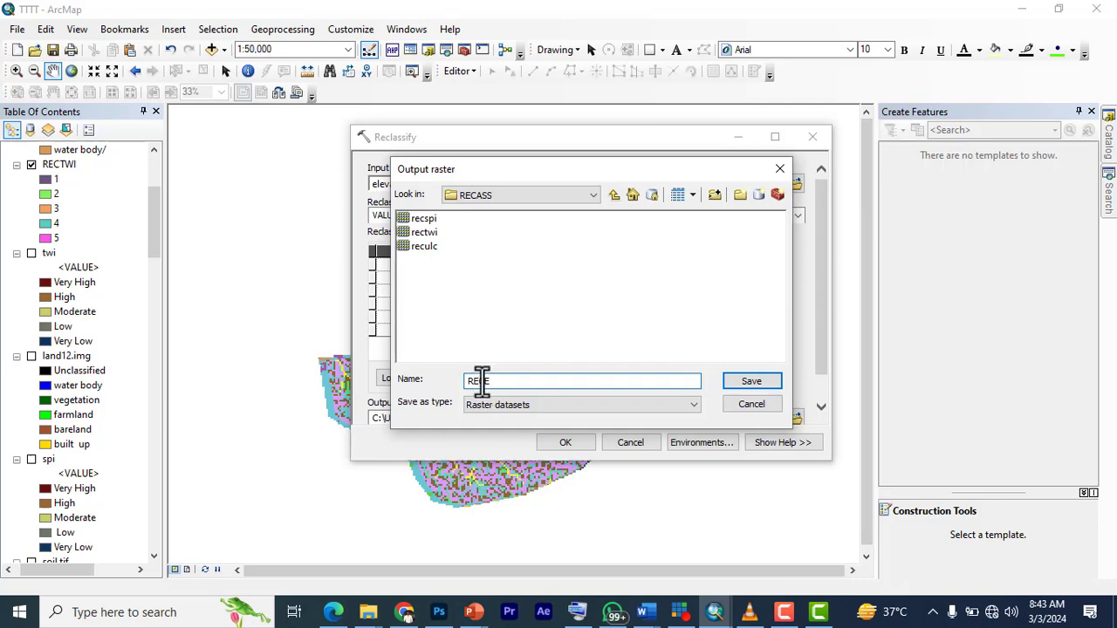
{"action": "left_click", "coordinate": [578, 614]}
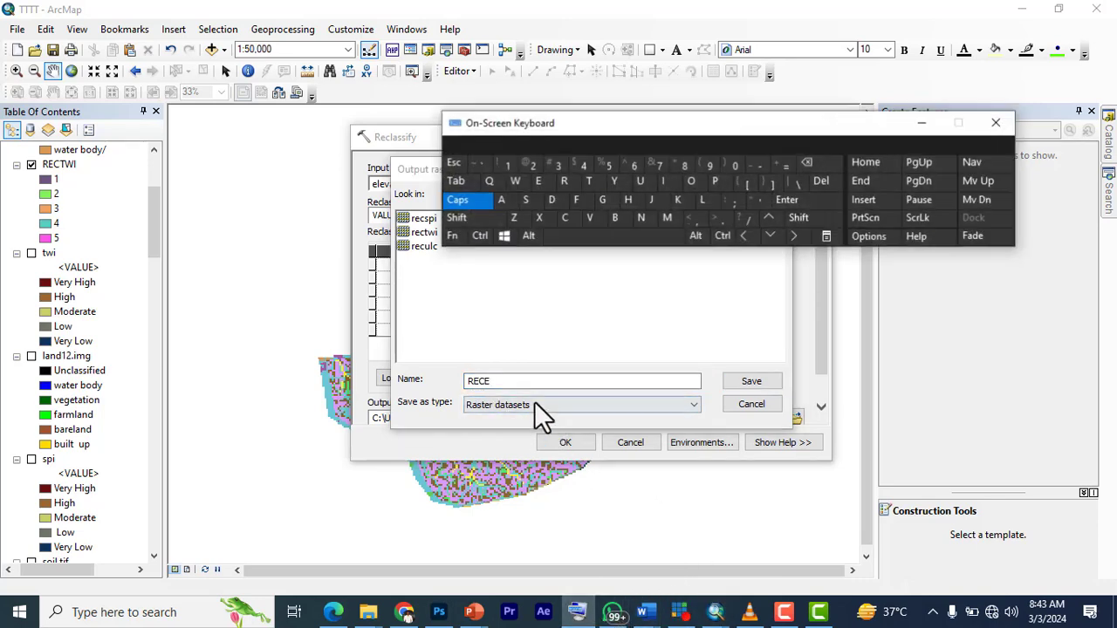
{"action": "left_click", "coordinate": [512, 380]}
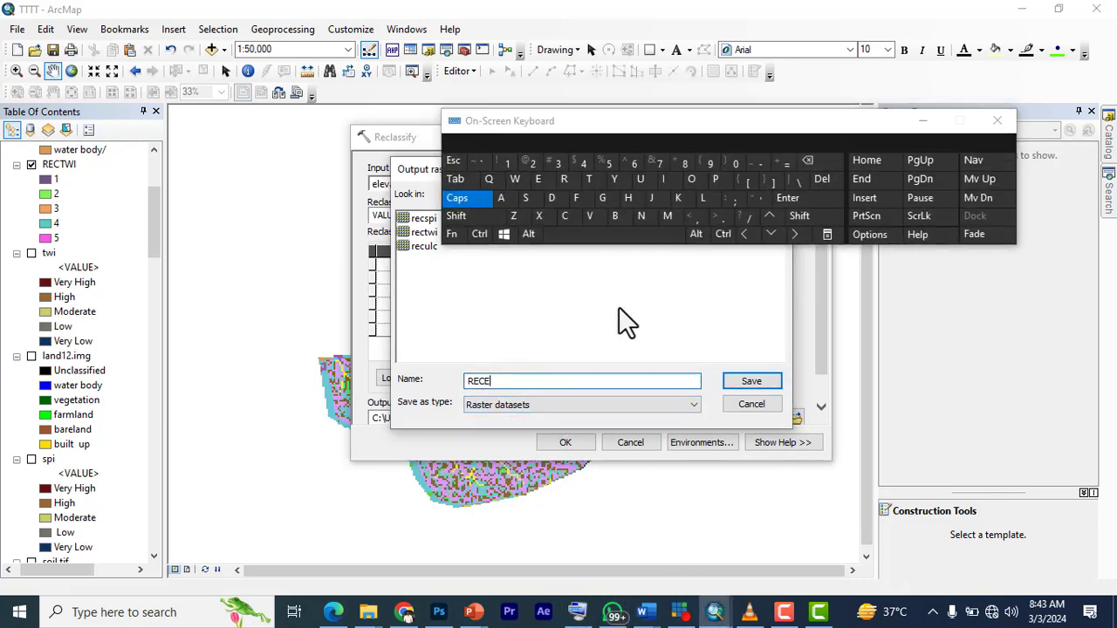
{"action": "left_click", "coordinate": [705, 205]}
{"action": "left_click", "coordinate": [542, 177]}
{"action": "left_click", "coordinate": [579, 213]}
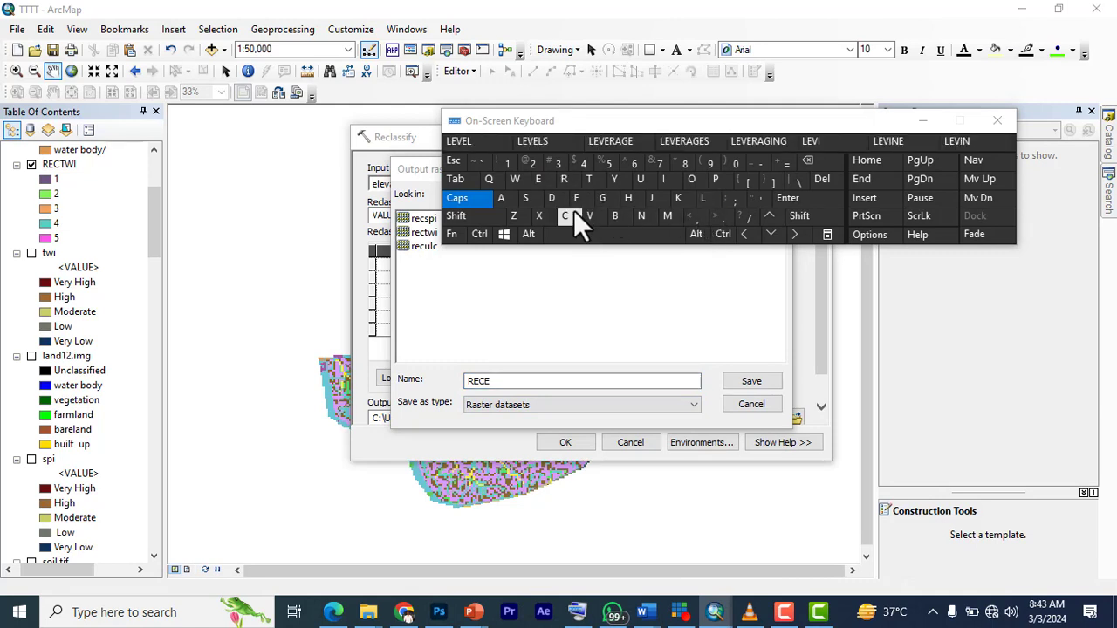
{"action": "left_click", "coordinate": [502, 196]}
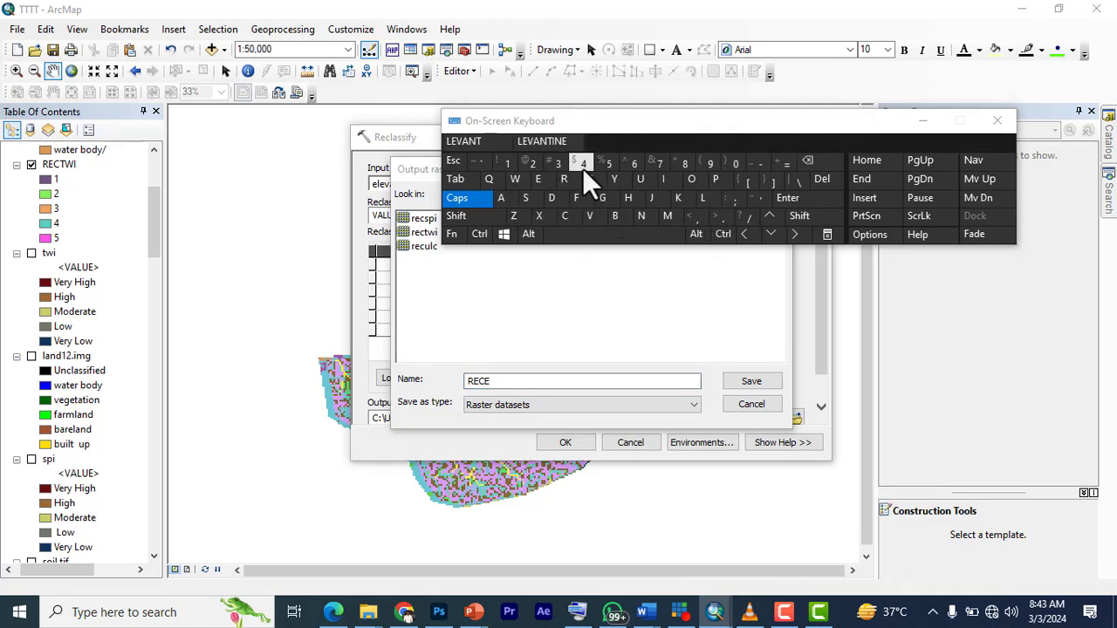
{"action": "left_click", "coordinate": [532, 379]}
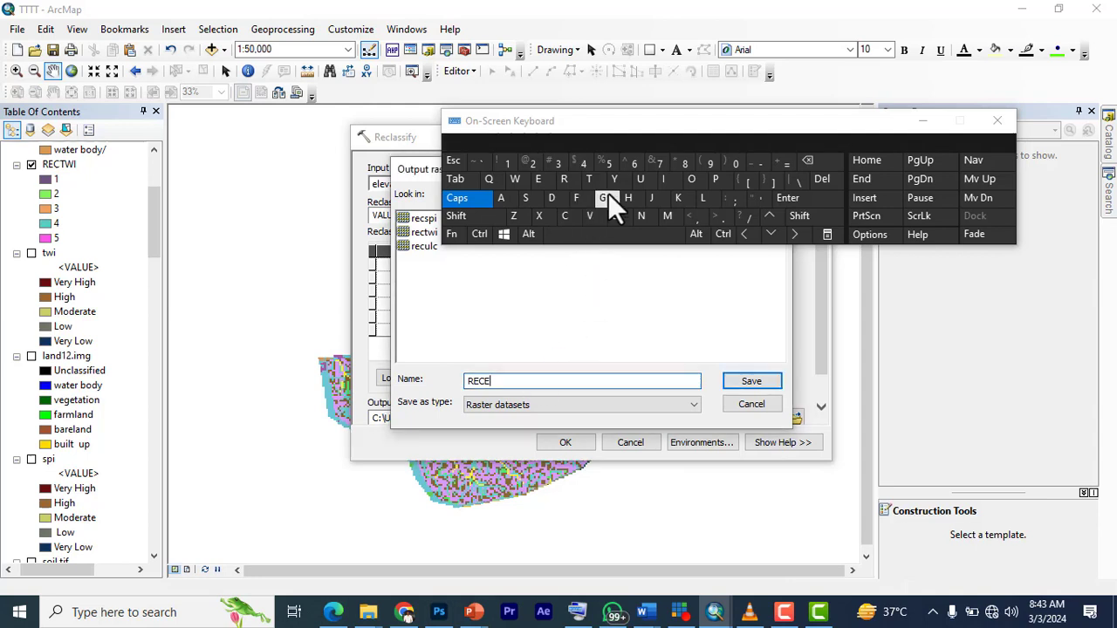
{"action": "left_click", "coordinate": [706, 197]}
{"action": "left_click", "coordinate": [541, 177]}
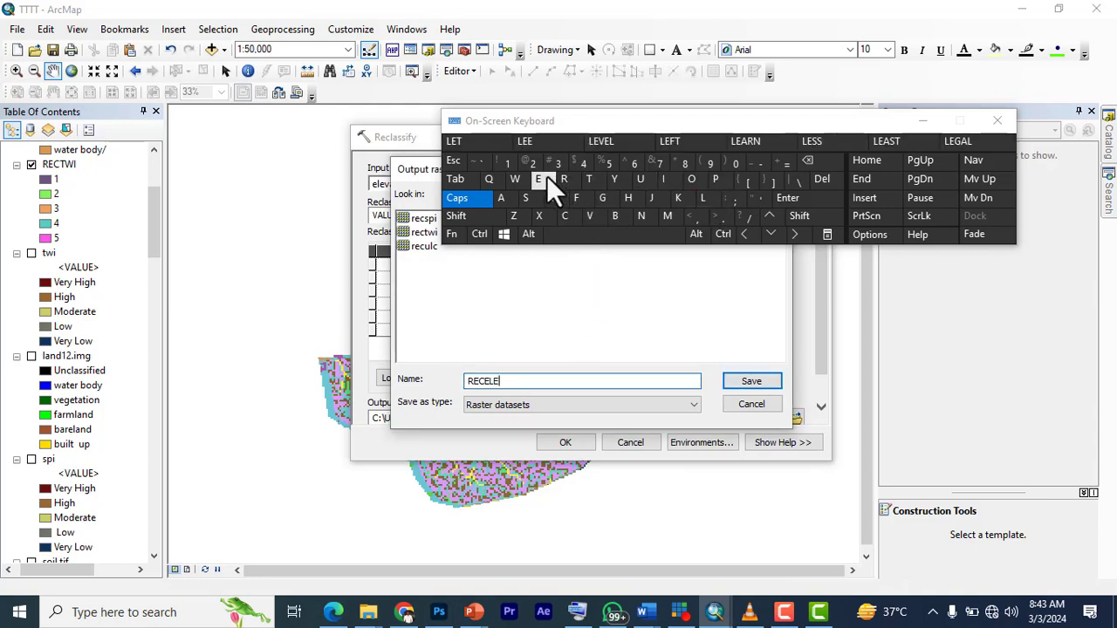
{"action": "left_click", "coordinate": [591, 216]}
{"action": "left_click", "coordinate": [502, 199]}
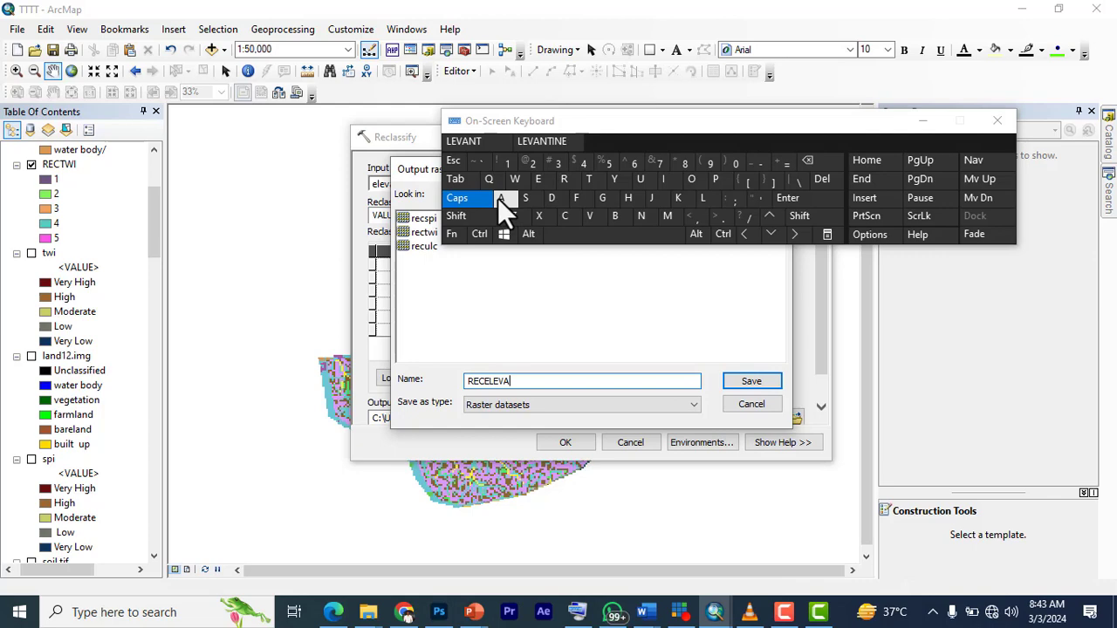
{"action": "left_click", "coordinate": [592, 182]}
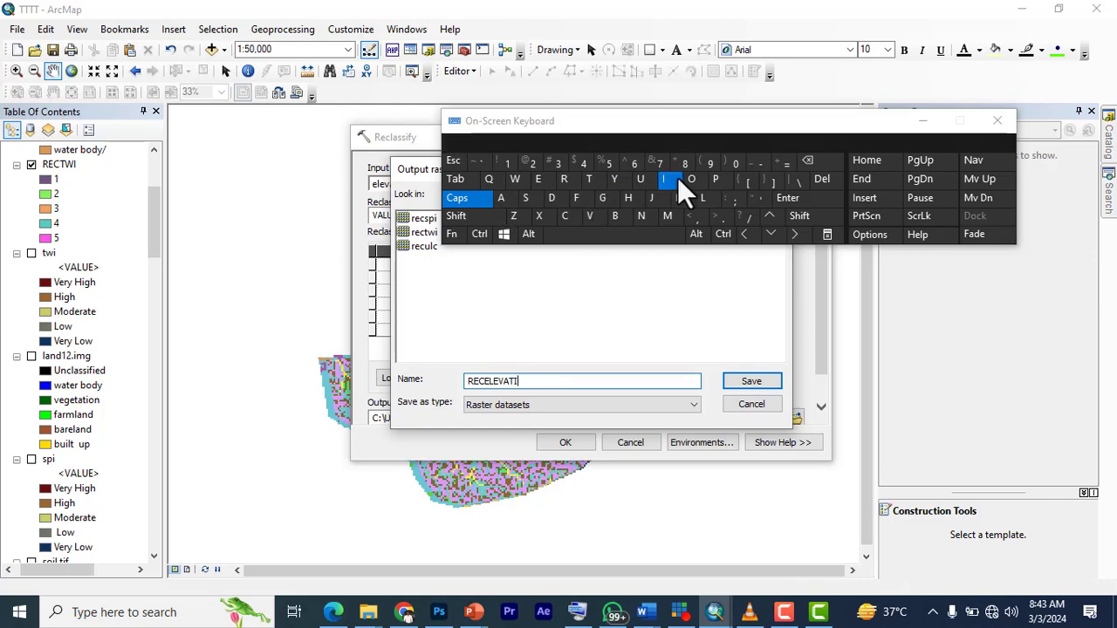
{"action": "left_click", "coordinate": [688, 177]}
{"action": "left_click", "coordinate": [643, 218]}
{"action": "left_click", "coordinate": [749, 382]}
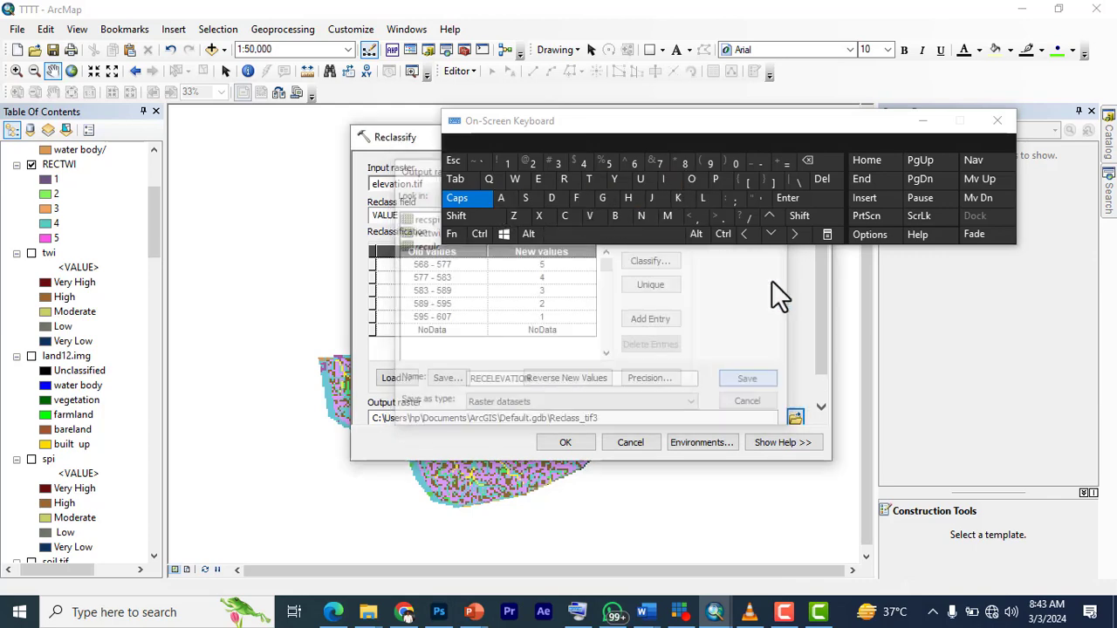
{"action": "left_click", "coordinate": [918, 122]}
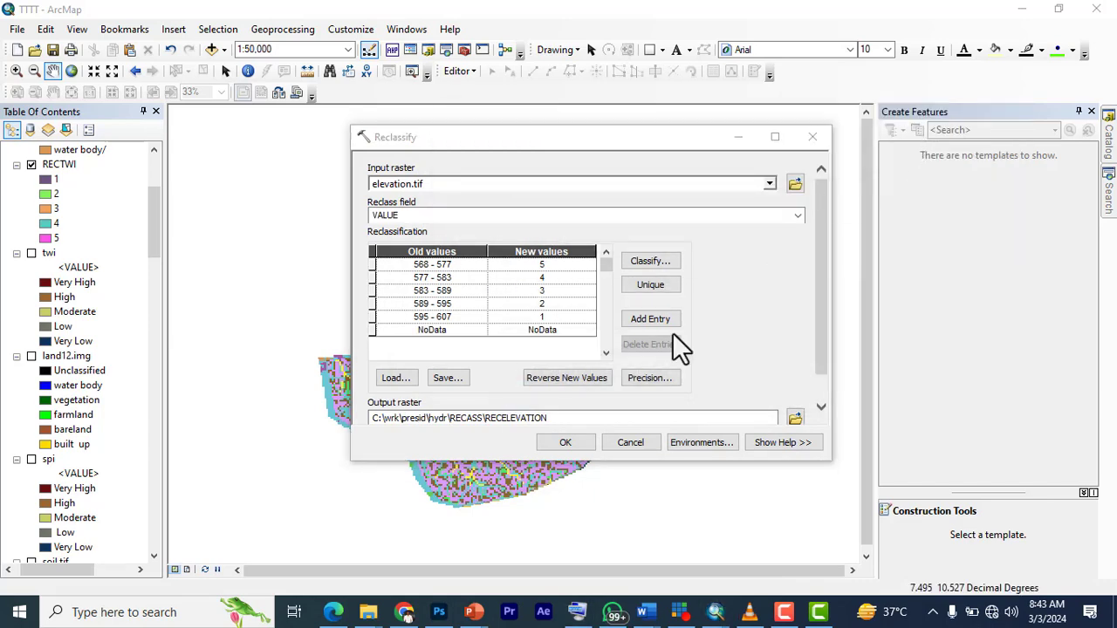
Run the elevation reclassification to create RECELEVATION, then reopen Reclassify and list its input rasters
{"action": "left_click", "coordinate": [564, 442]}
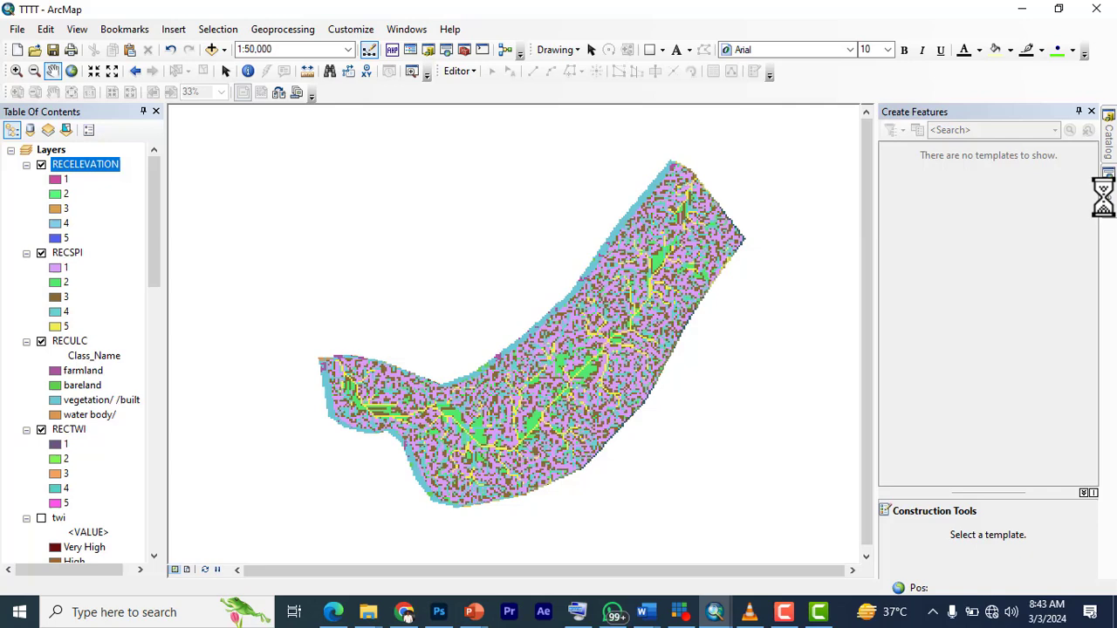
{"action": "scroll", "coordinate": [89, 215], "scroll_direction": "up", "scroll_amount": 3}
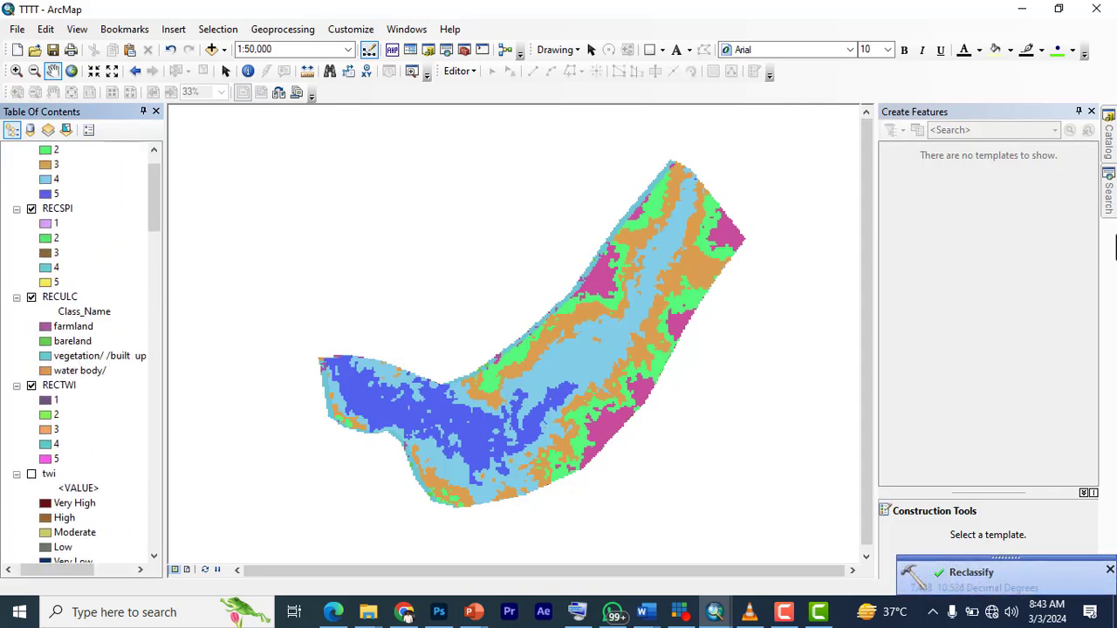
{"action": "left_click", "coordinate": [1109, 197]}
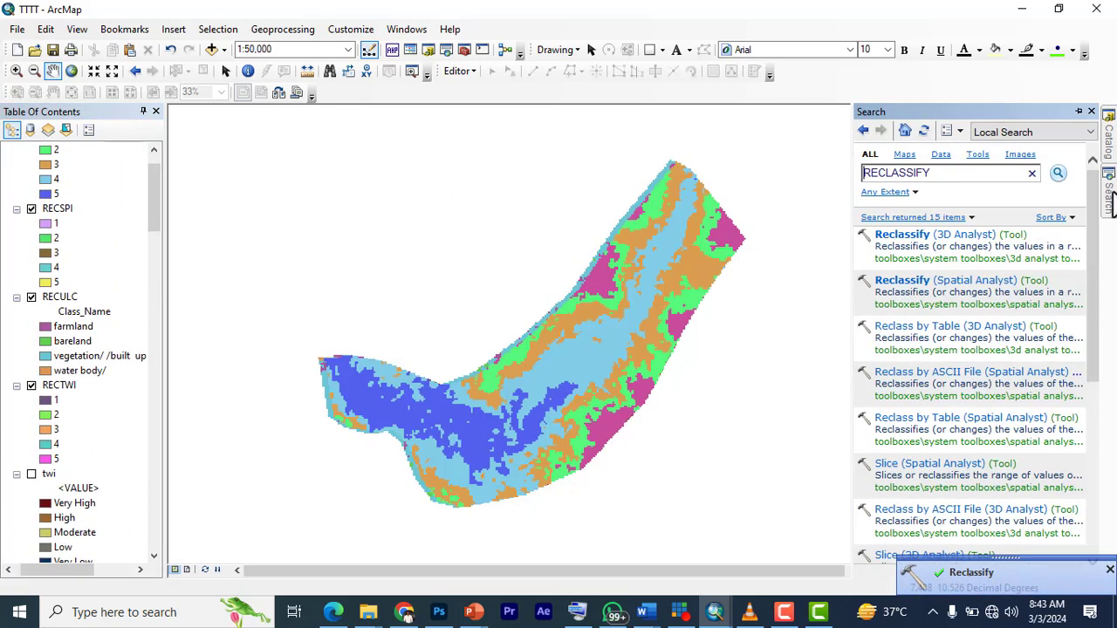
{"action": "left_click", "coordinate": [918, 283]}
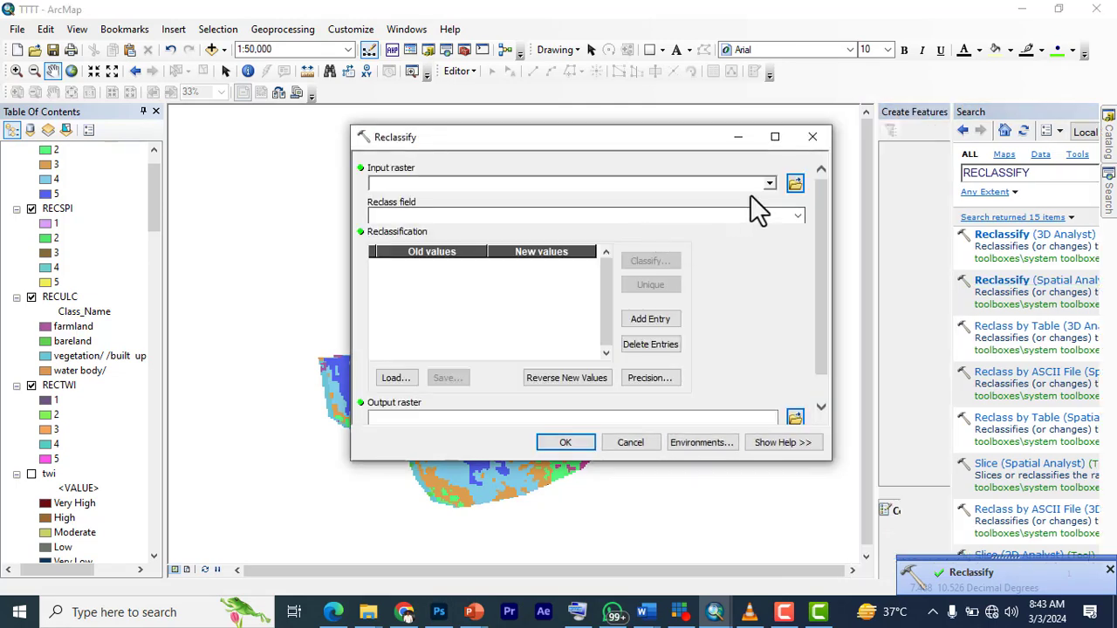
{"action": "left_click", "coordinate": [770, 183]}
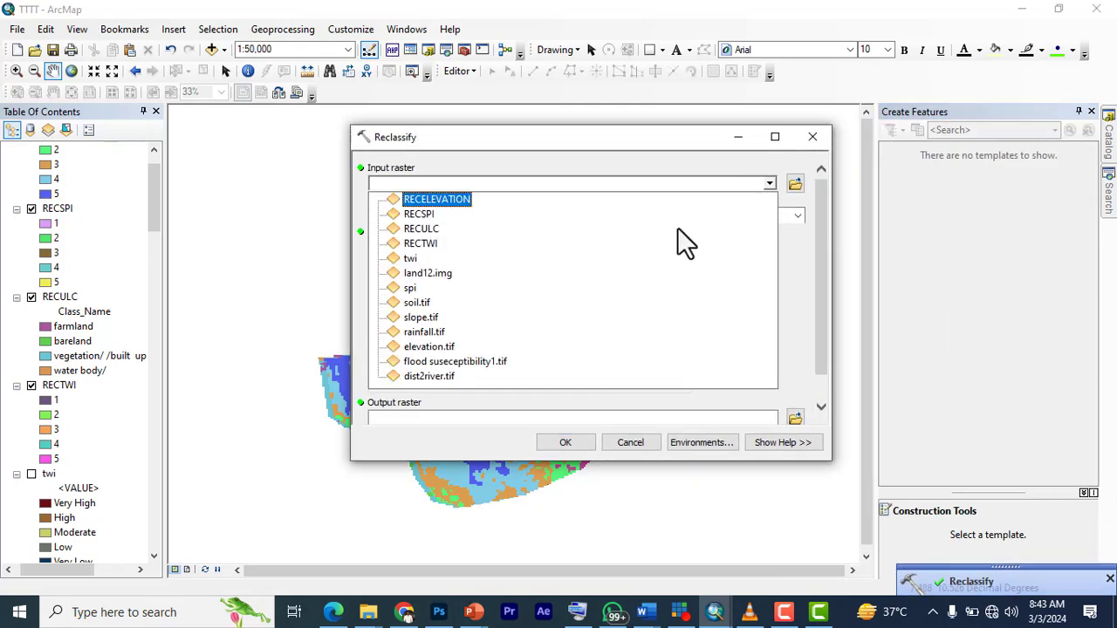
Split slope.tif into five Natural Breaks classes (0–9.70599) with new values reversed 5 to 1
{"action": "left_click", "coordinate": [422, 317]}
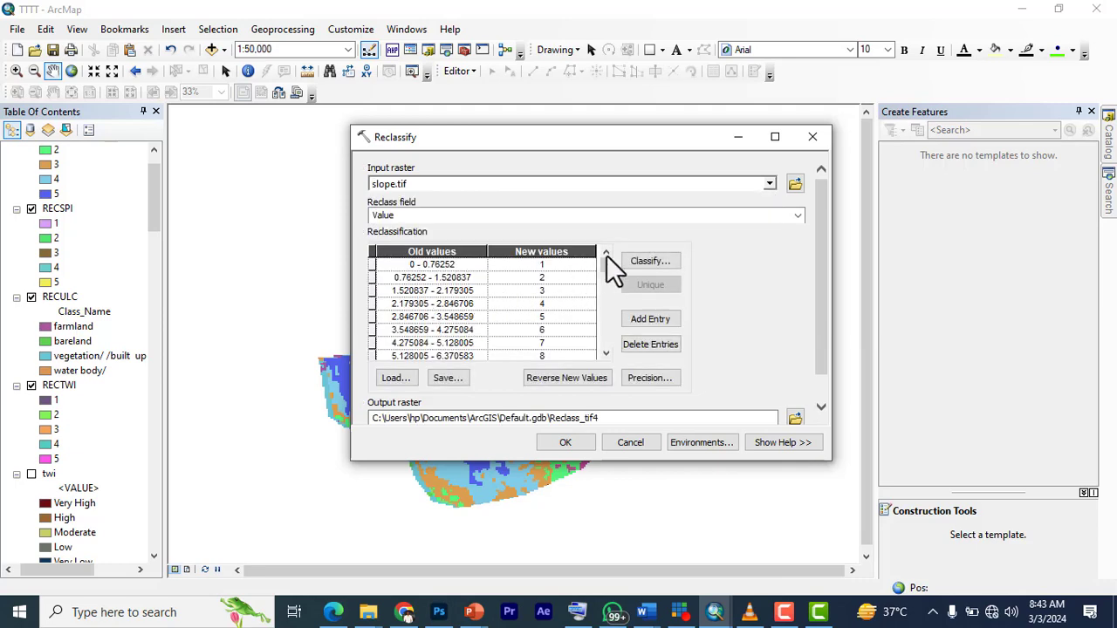
{"action": "left_click", "coordinate": [645, 260]}
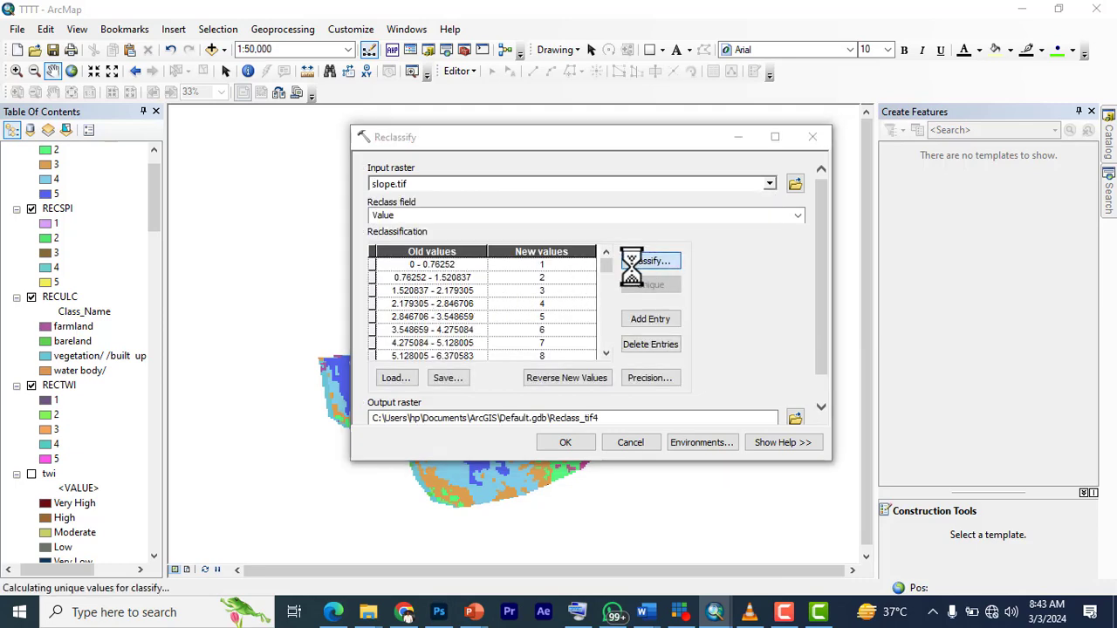
{"action": "left_click", "coordinate": [454, 163]}
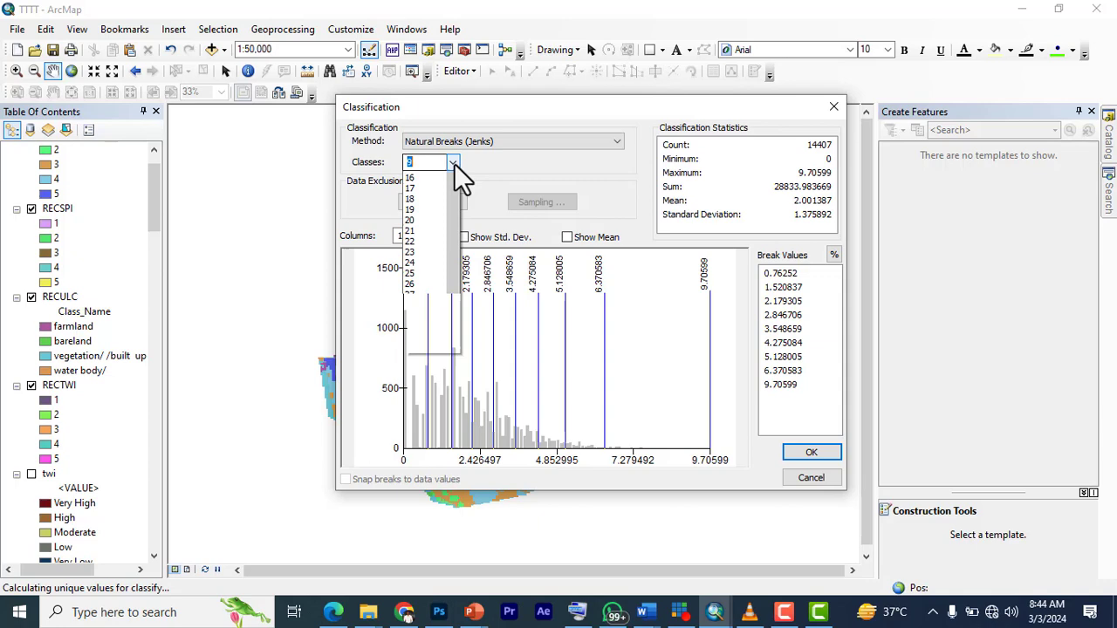
{"action": "left_click", "coordinate": [419, 195]}
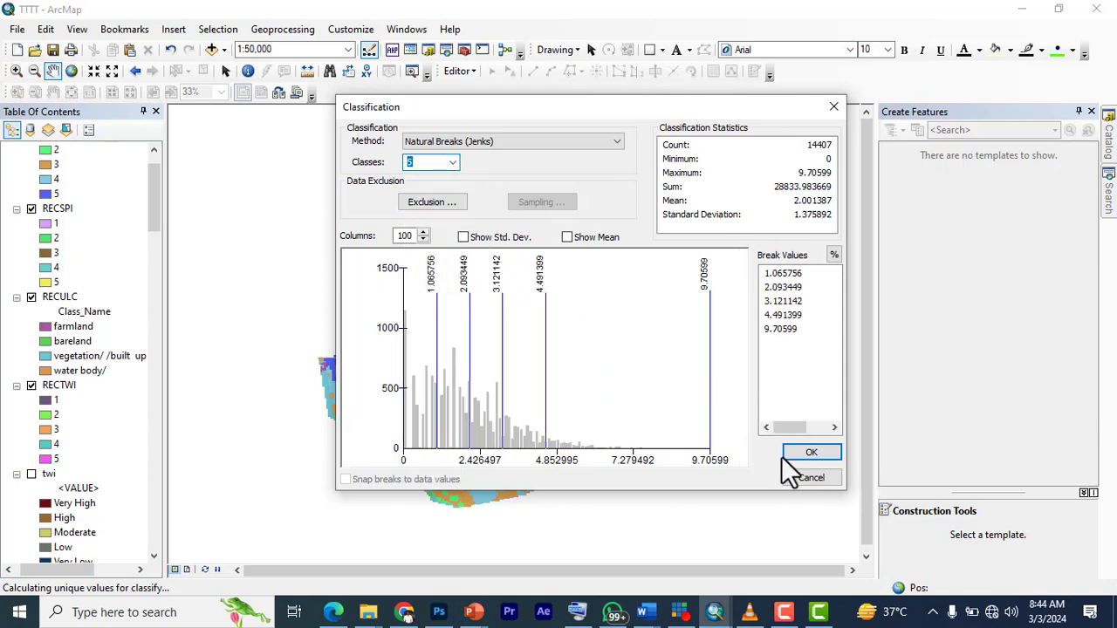
{"action": "left_click", "coordinate": [811, 455]}
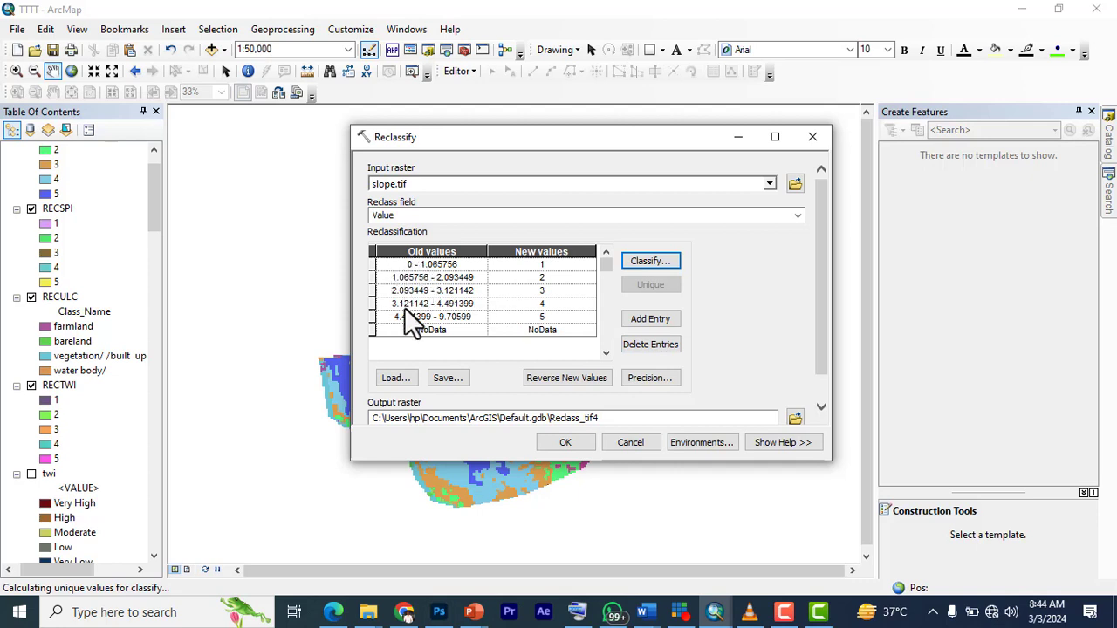
{"action": "left_click", "coordinate": [574, 377]}
Save the slope output as RECLASSLOPE in RECASS and run Reclassify to add it
{"action": "left_click", "coordinate": [795, 419]}
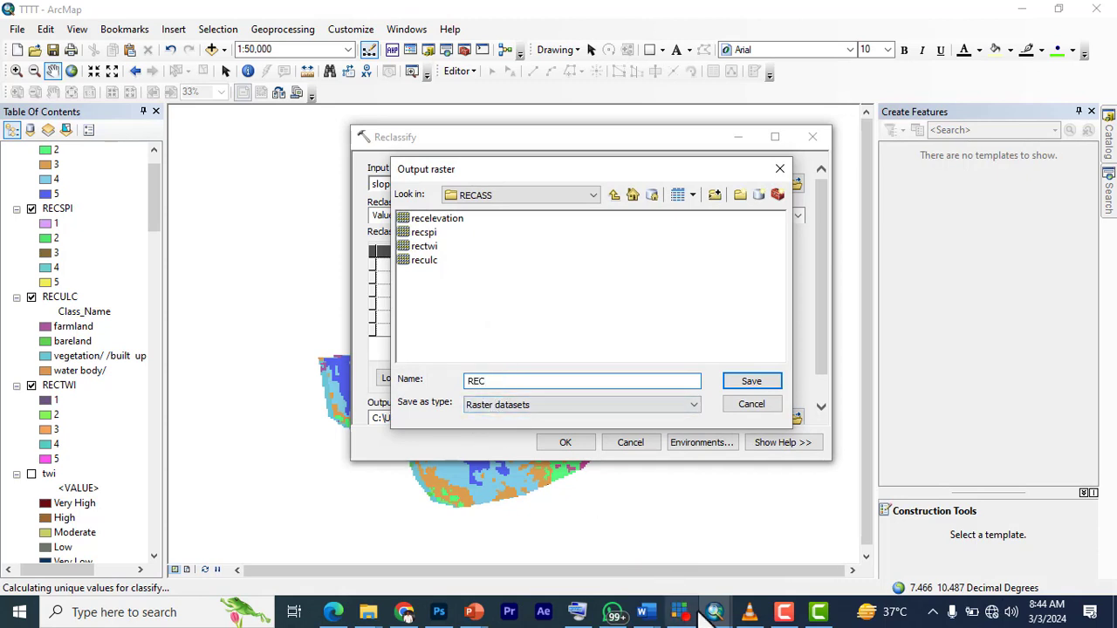
{"action": "left_click", "coordinate": [578, 612]}
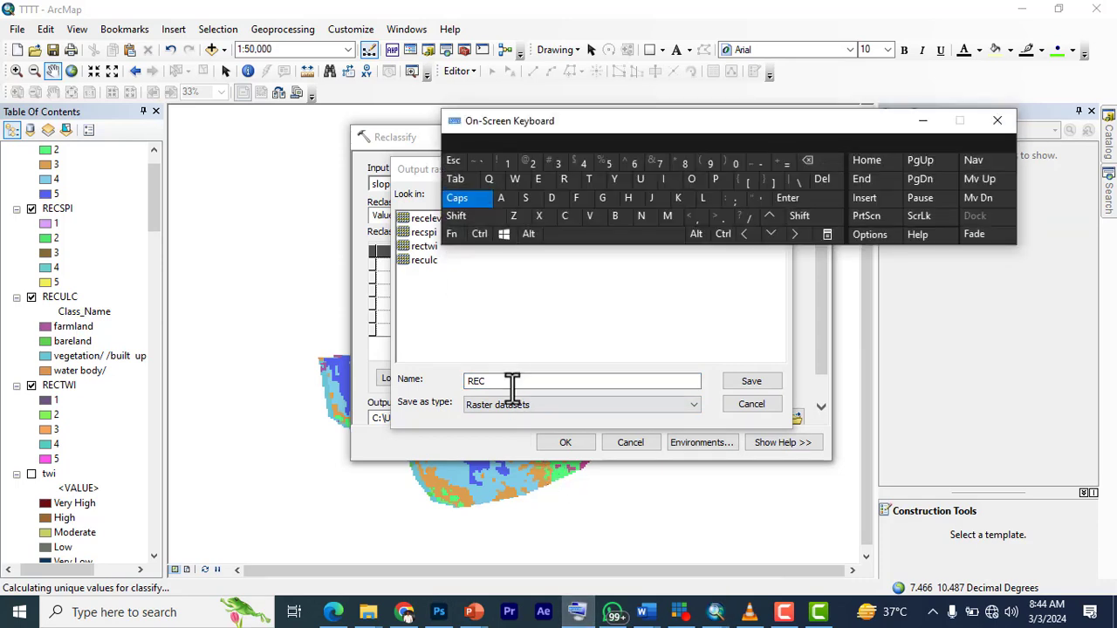
{"action": "left_click", "coordinate": [701, 202]}
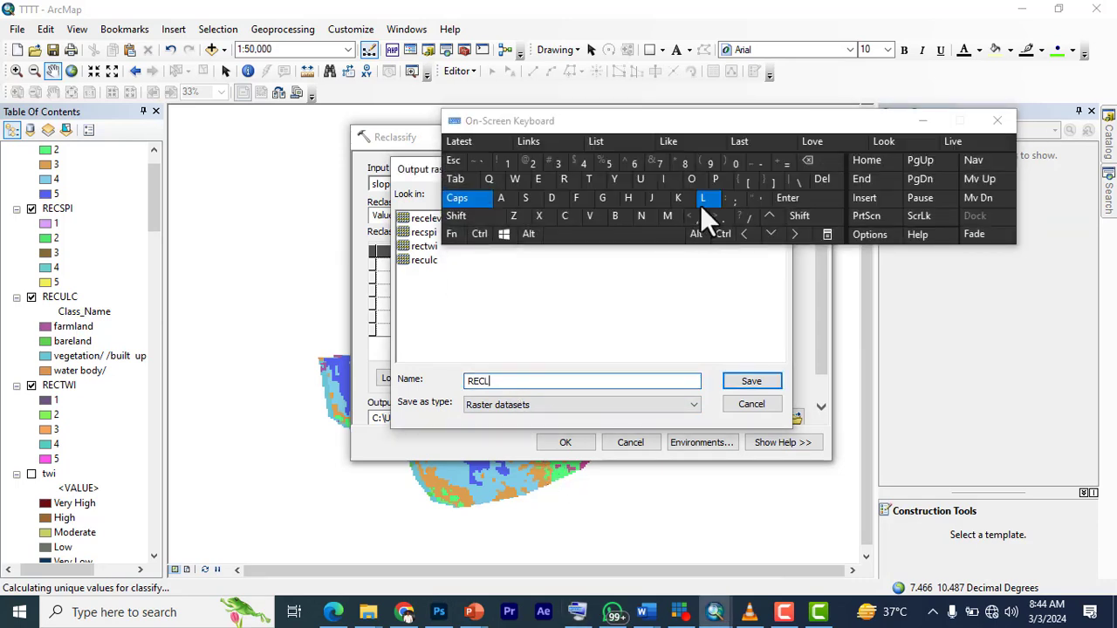
{"action": "left_click", "coordinate": [505, 194]}
{"action": "left_click", "coordinate": [527, 198]}
{"action": "left_click", "coordinate": [527, 199]}
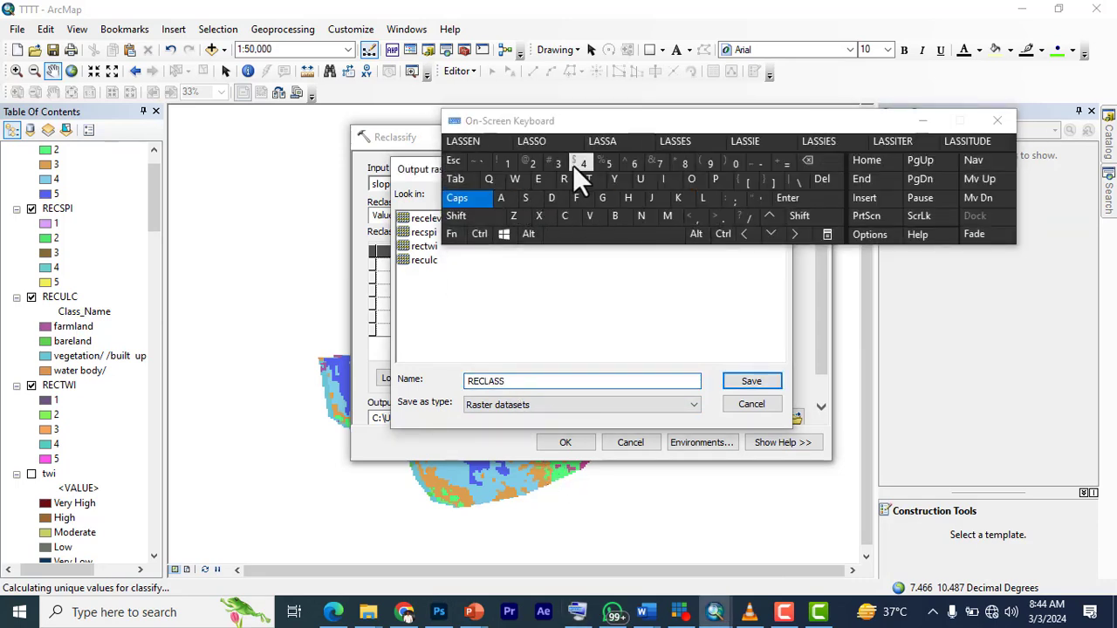
{"action": "left_click", "coordinate": [706, 199]}
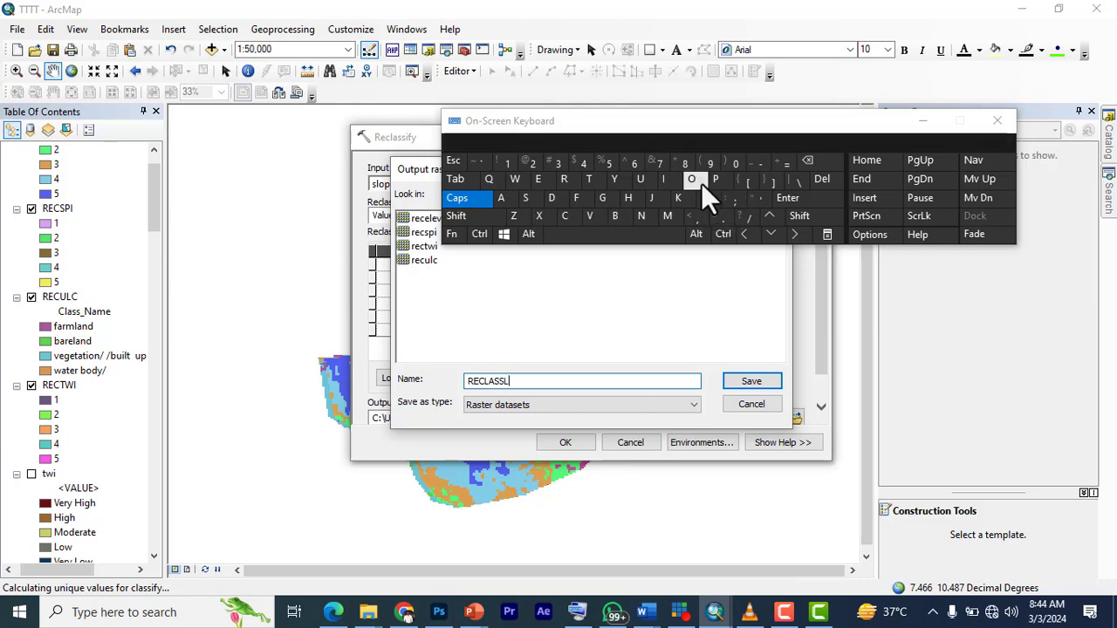
{"action": "left_click", "coordinate": [699, 182]}
{"action": "left_click", "coordinate": [714, 181]}
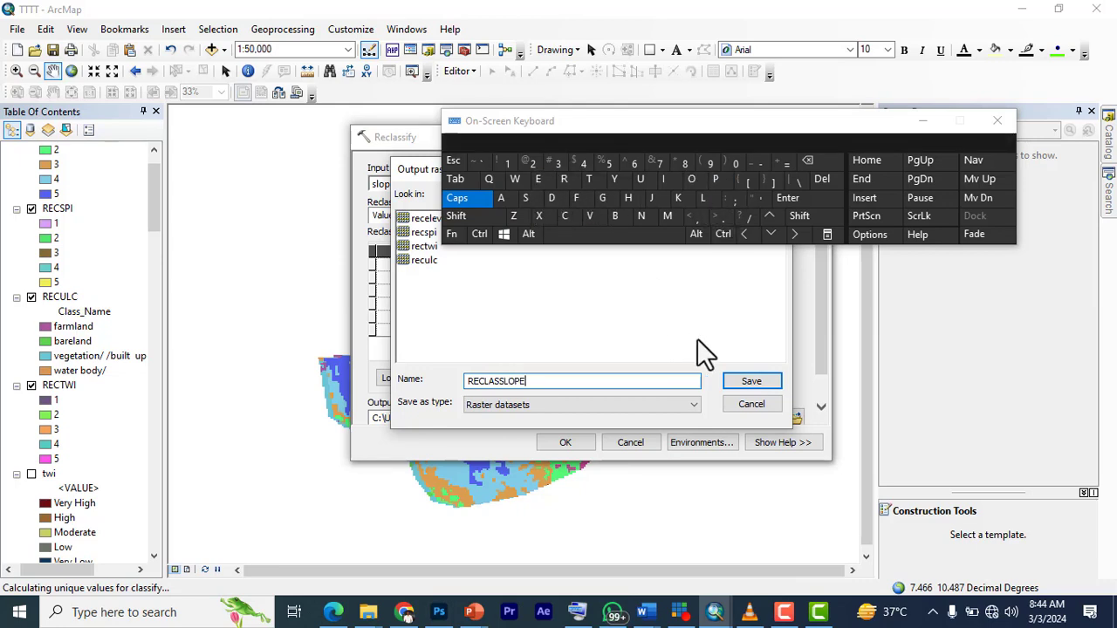
{"action": "left_click", "coordinate": [746, 384]}
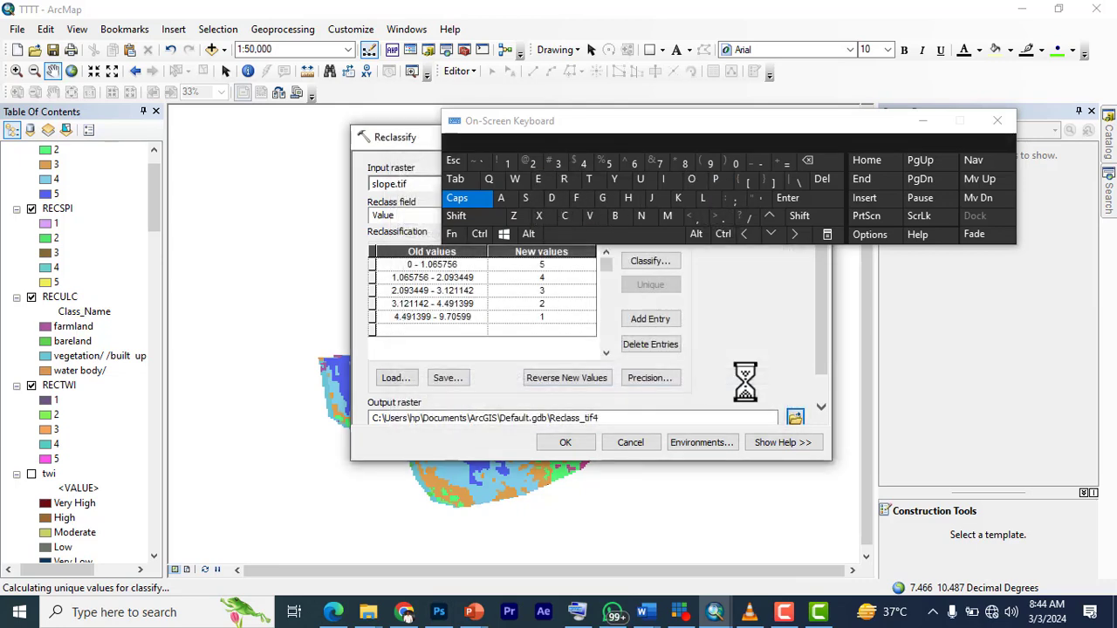
{"action": "left_click", "coordinate": [923, 121]}
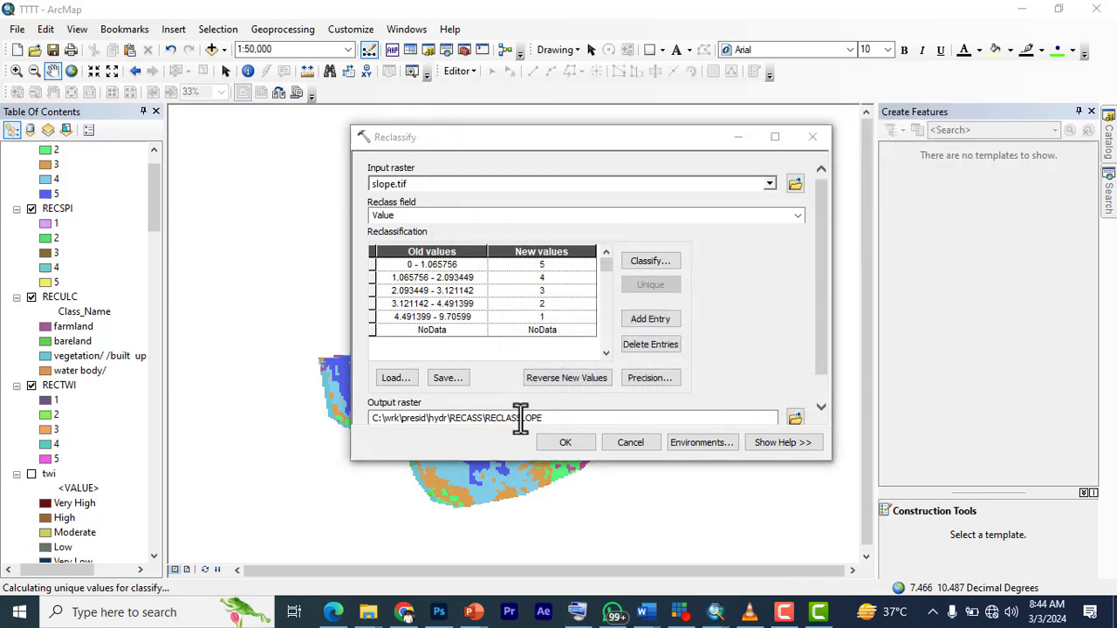
{"action": "left_click", "coordinate": [565, 443]}
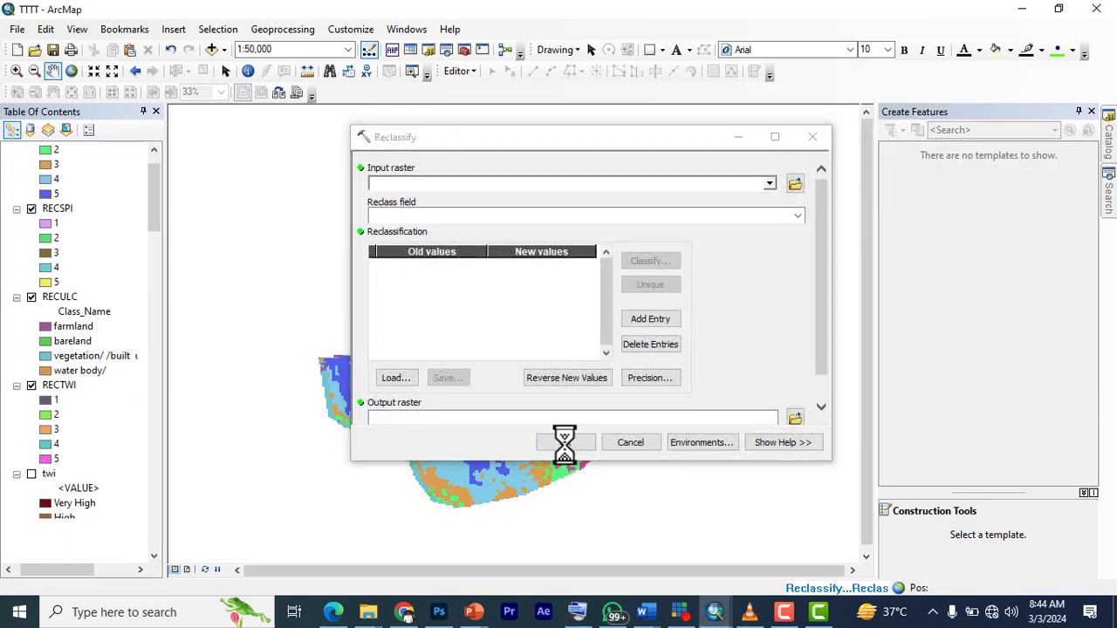
{"action": "scroll", "coordinate": [80, 401], "scroll_direction": "down", "scroll_amount": 2}
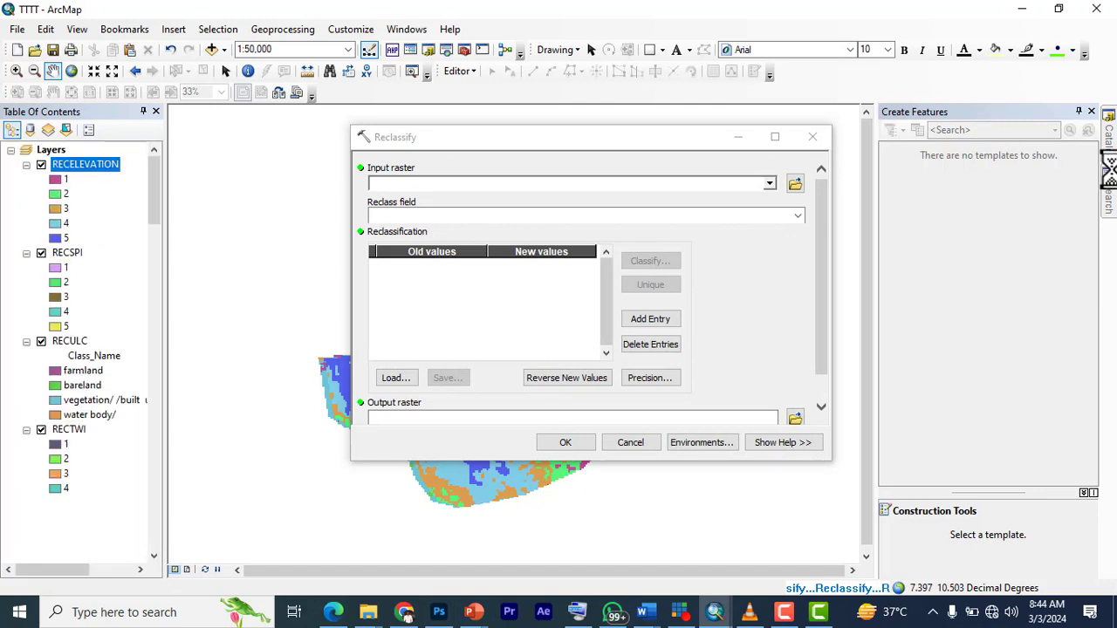
Split rainfall.tif into five Natural Breaks classes (1274.776367–1280.33886) valued 1 to 5
{"action": "left_click", "coordinate": [768, 184]}
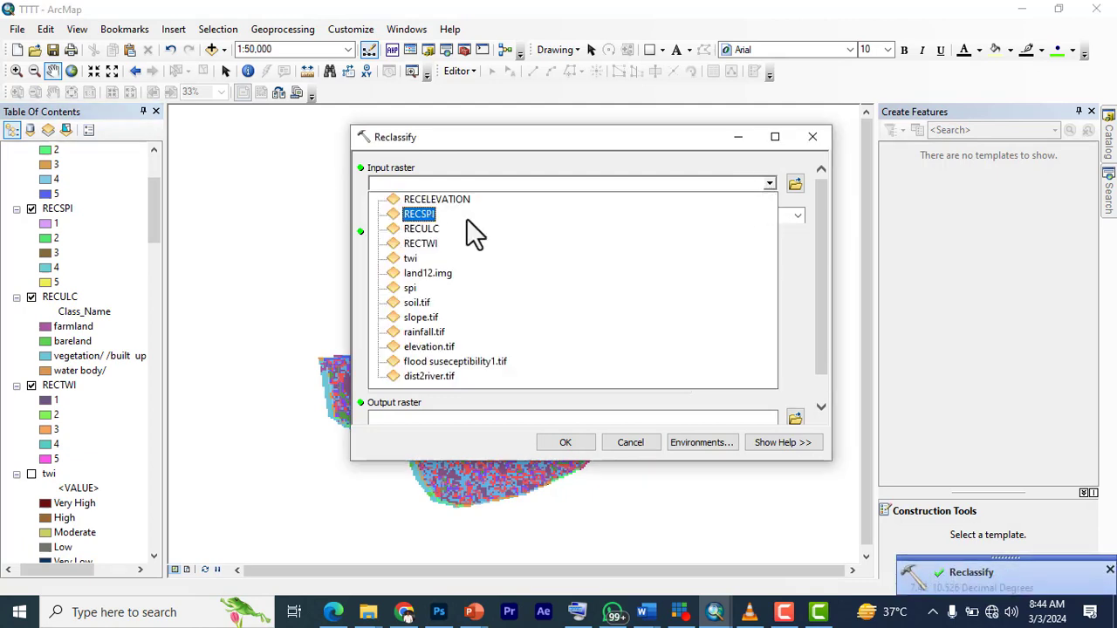
{"action": "left_click", "coordinate": [425, 332]}
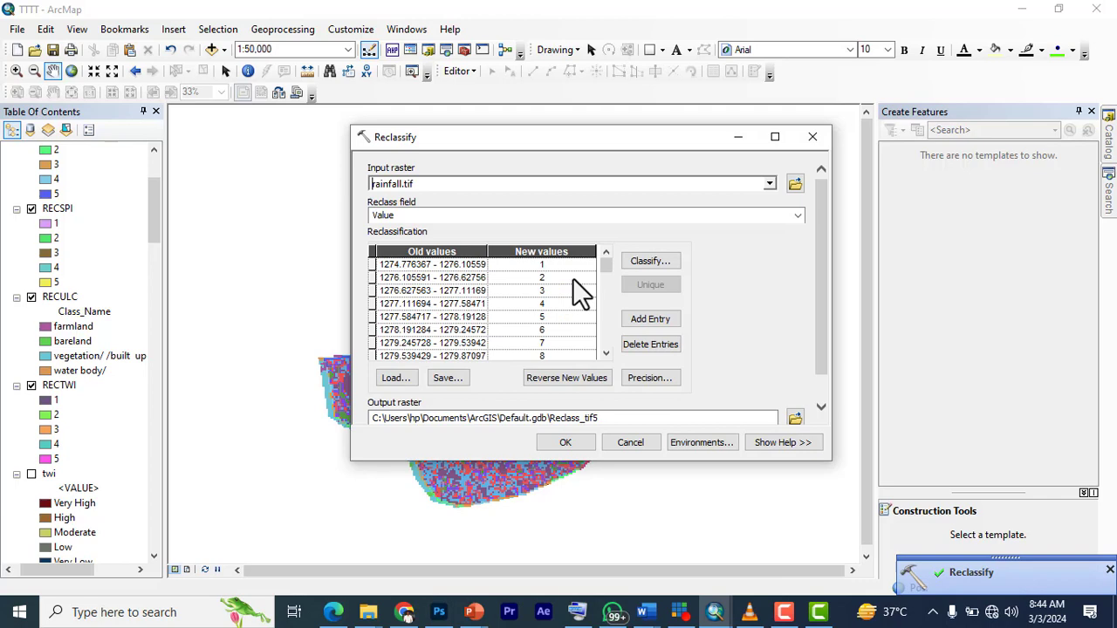
{"action": "left_click", "coordinate": [646, 263]}
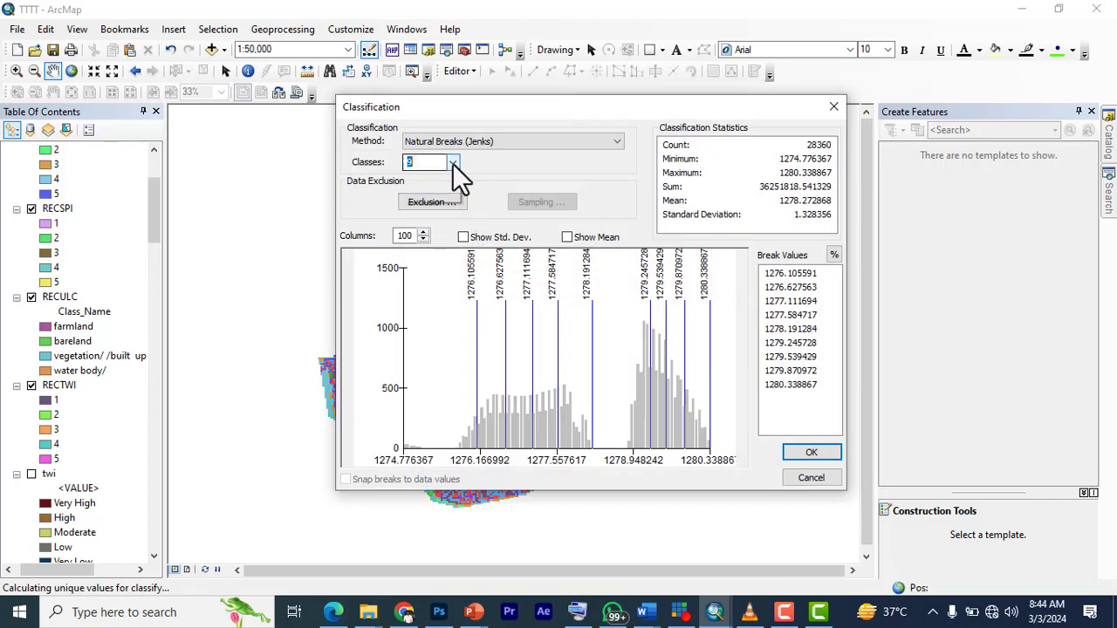
{"action": "left_click", "coordinate": [453, 162]}
{"action": "left_click", "coordinate": [418, 199]}
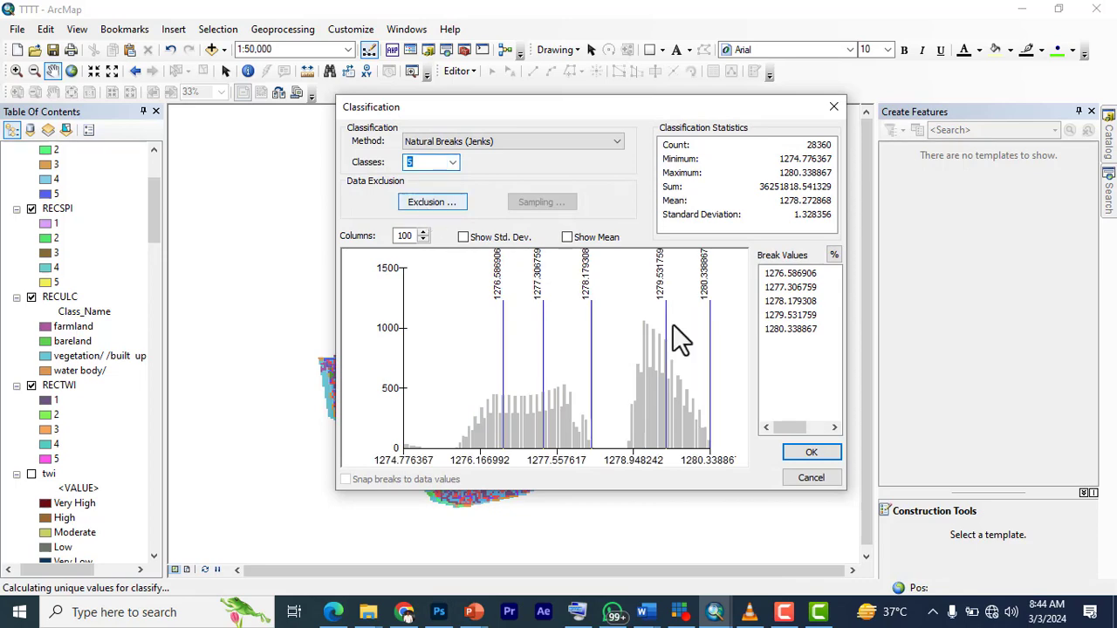
{"action": "left_click", "coordinate": [811, 453]}
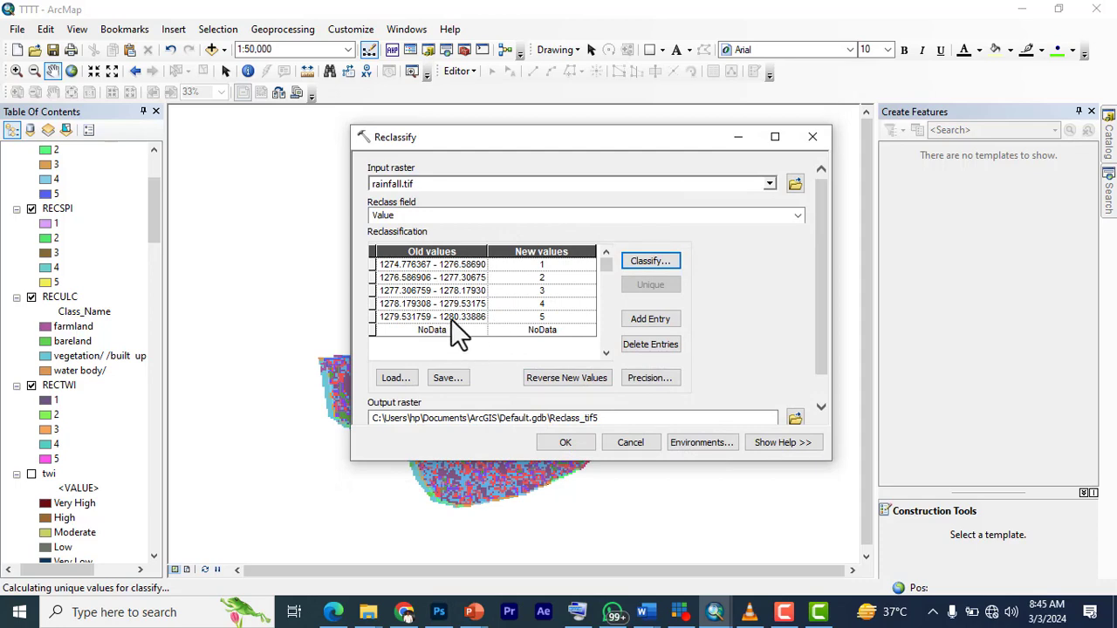
Save the rainfall output as RECRAIN in RECASS and run Reclassify
{"action": "left_click", "coordinate": [795, 419]}
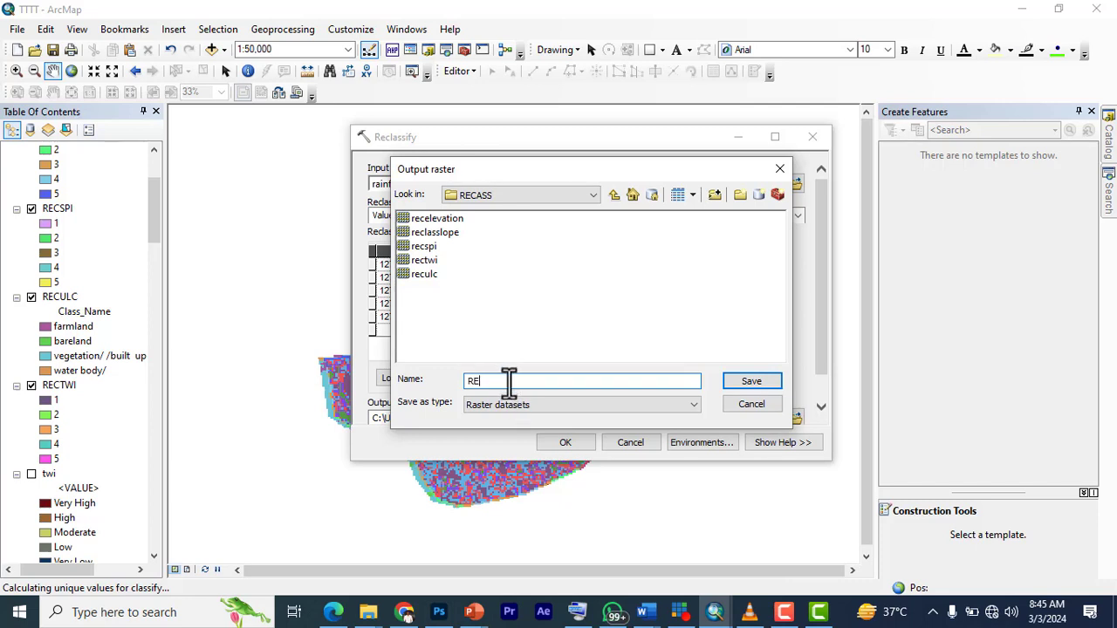
{"action": "type", "text": "RECRAIN"}
{"action": "left_click", "coordinate": [750, 382]}
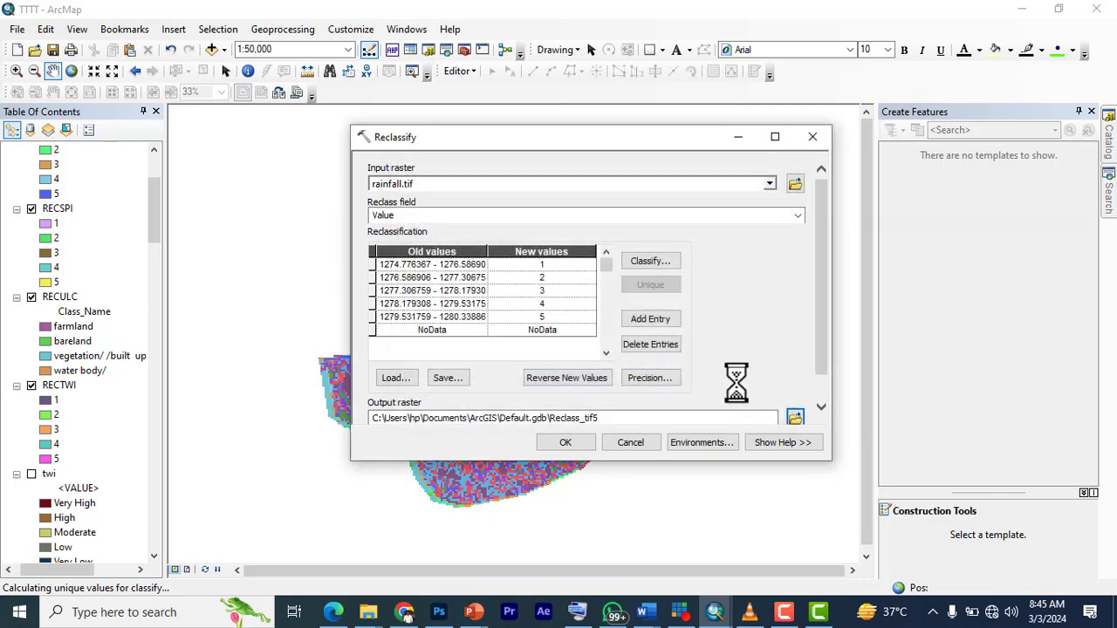
{"action": "left_click", "coordinate": [560, 442]}
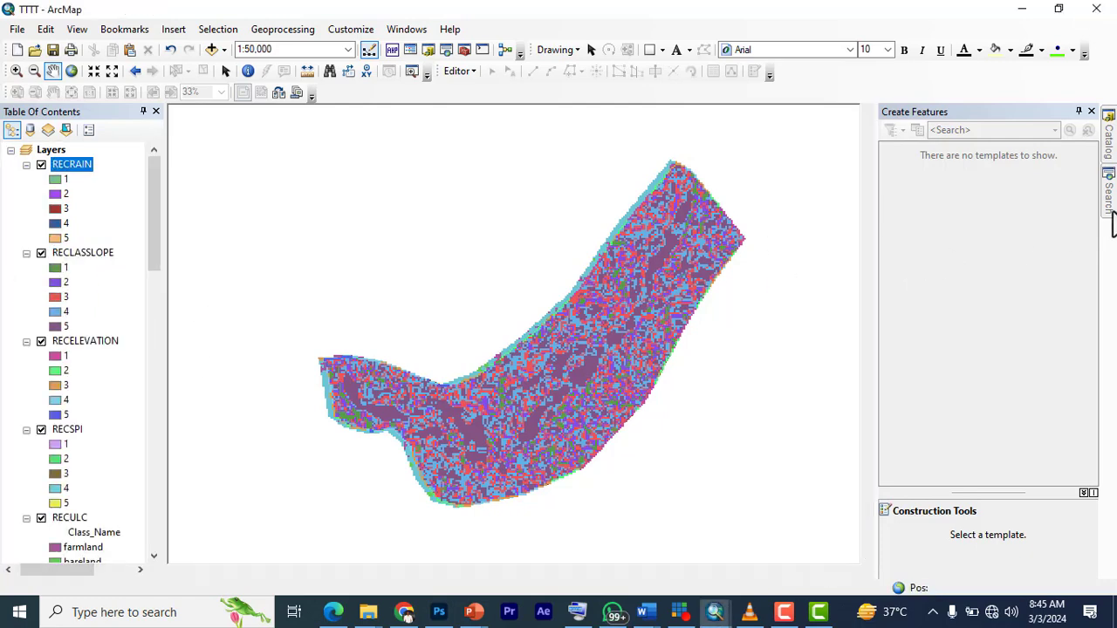
Reopen the Spatial Analyst Reclassify tool with dist2river.tif as the input raster
{"action": "left_click", "coordinate": [1110, 201]}
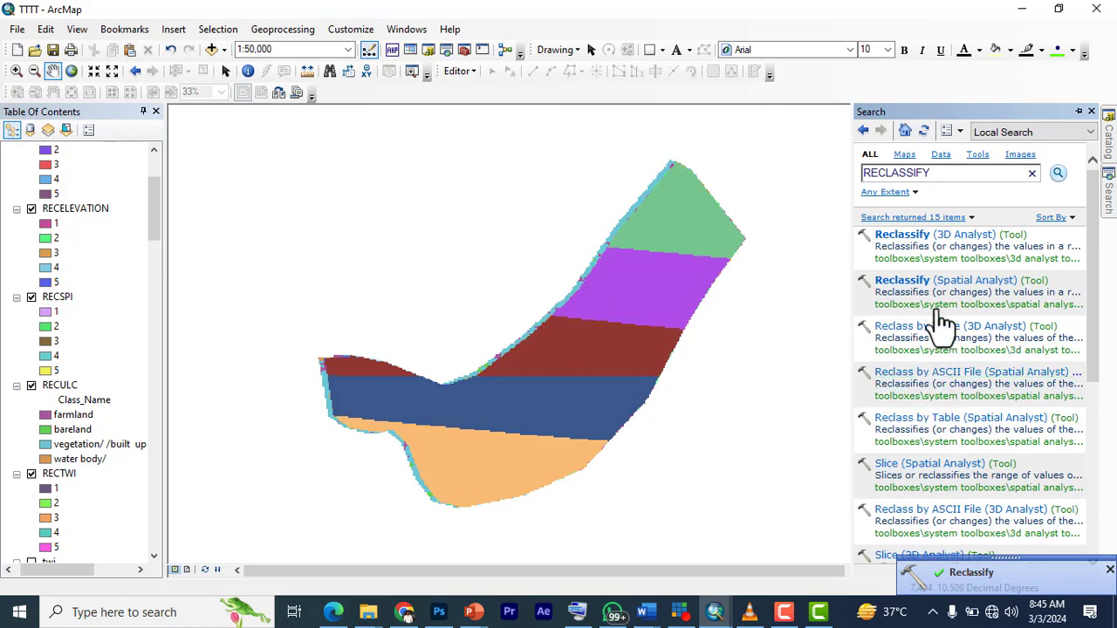
{"action": "left_click", "coordinate": [939, 280]}
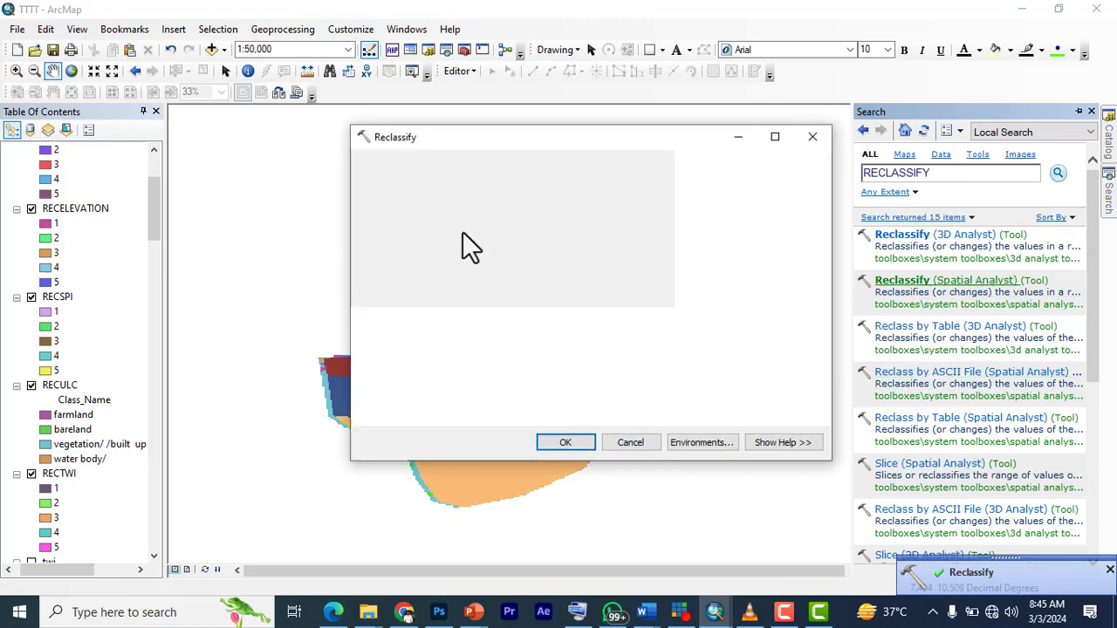
{"action": "left_click", "coordinate": [769, 184]}
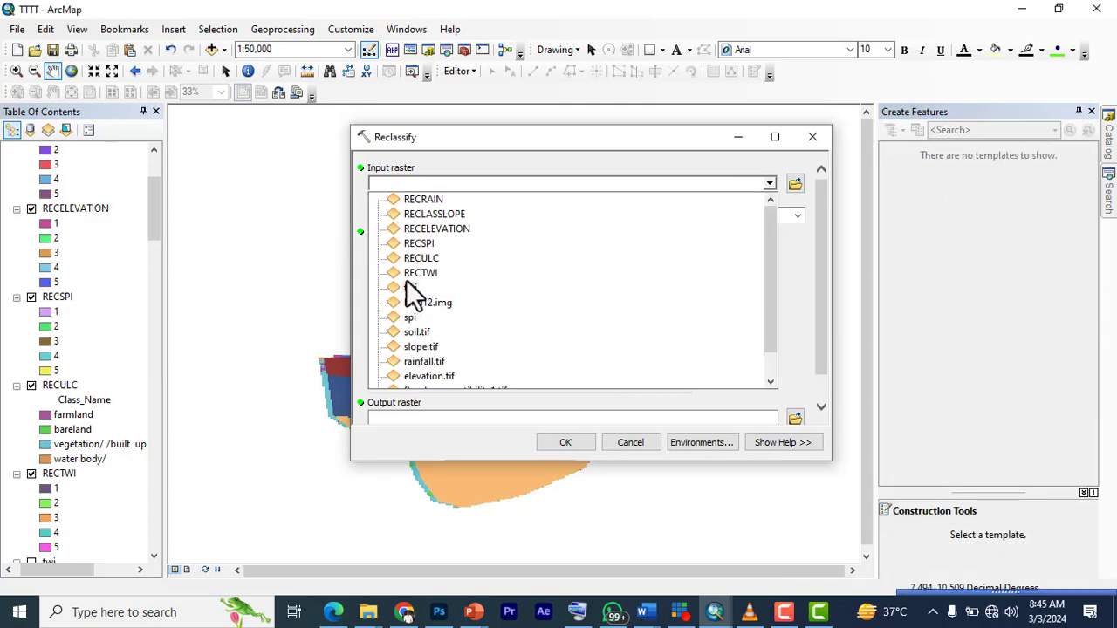
{"action": "scroll", "coordinate": [411, 297], "scroll_direction": "down", "scroll_amount": 1}
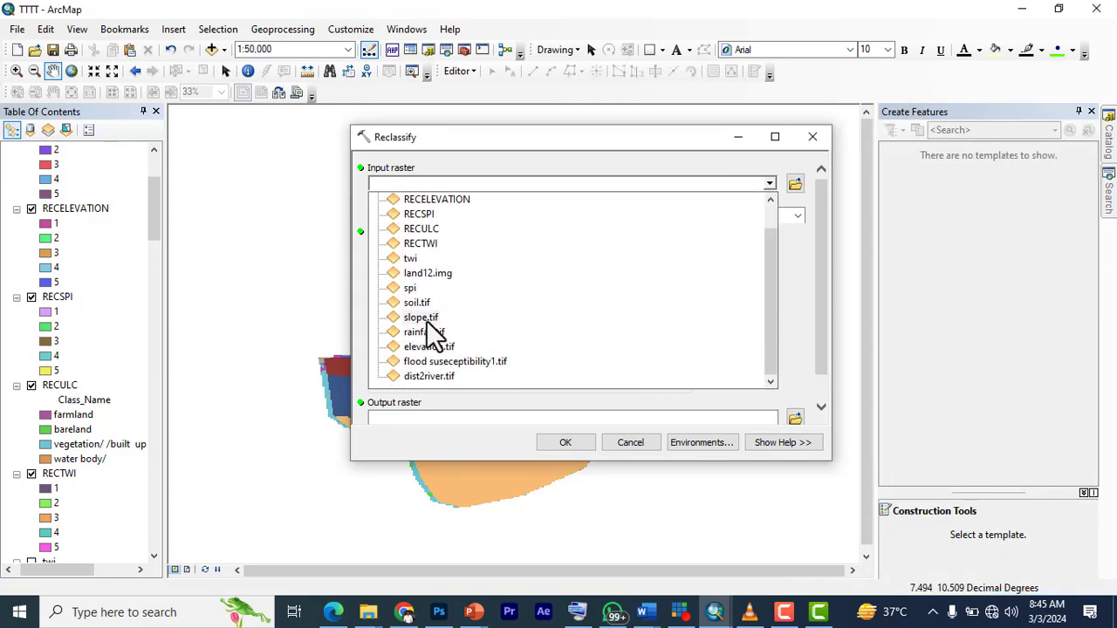
{"action": "left_click", "coordinate": [431, 378]}
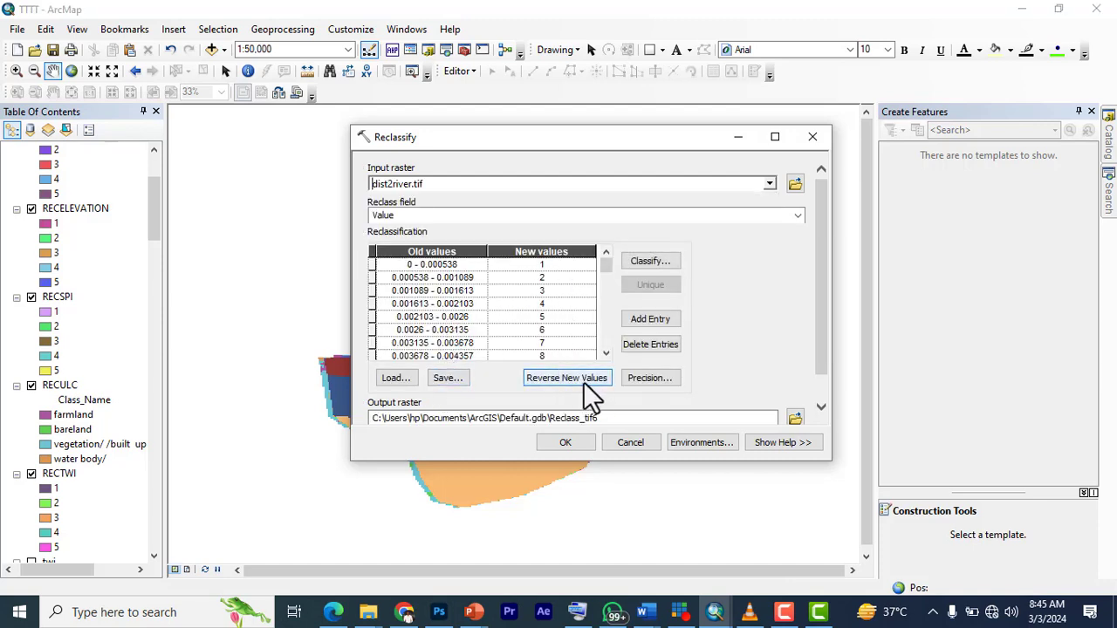
Split river distance into five classes (0–0.00581) with values reversed so nearest gets 5
{"action": "left_click", "coordinate": [646, 260]}
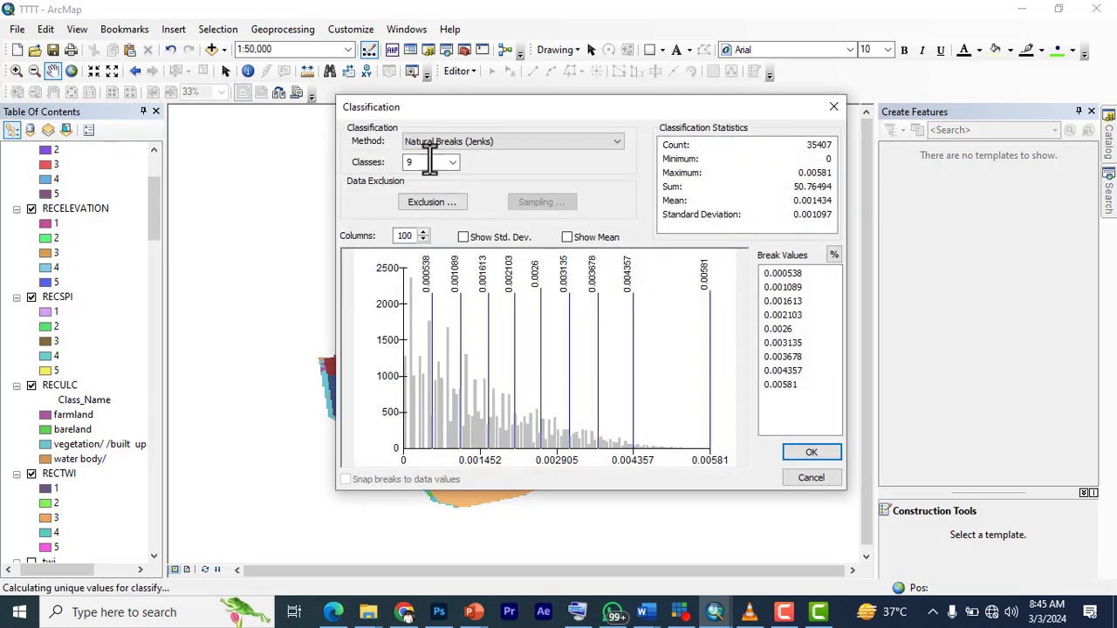
{"action": "left_click", "coordinate": [452, 164]}
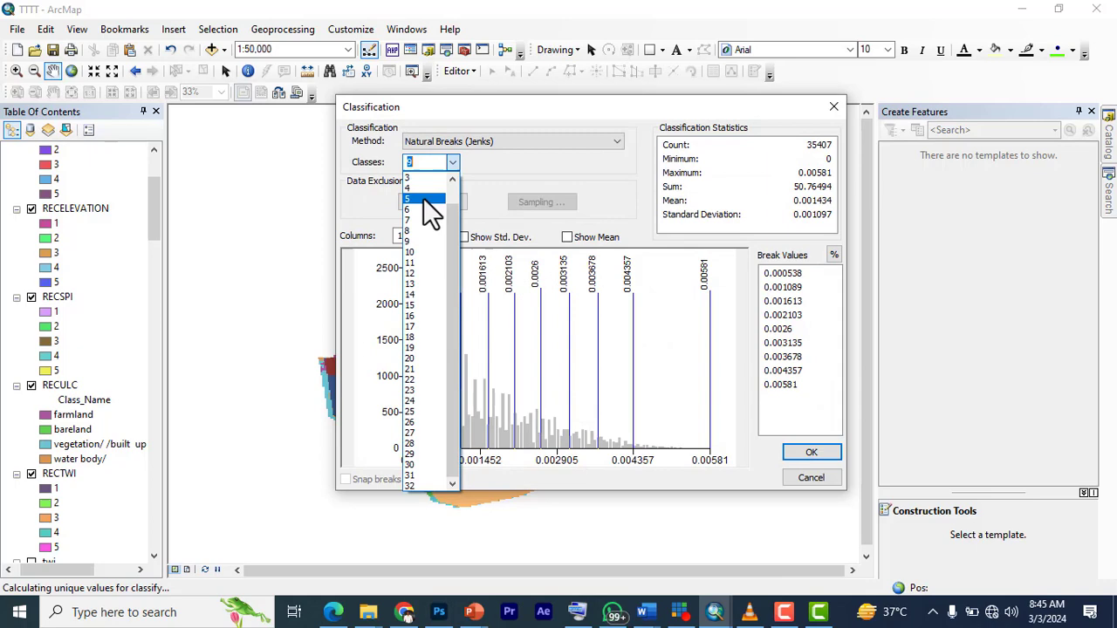
{"action": "left_click", "coordinate": [425, 199]}
{"action": "left_click", "coordinate": [796, 455]}
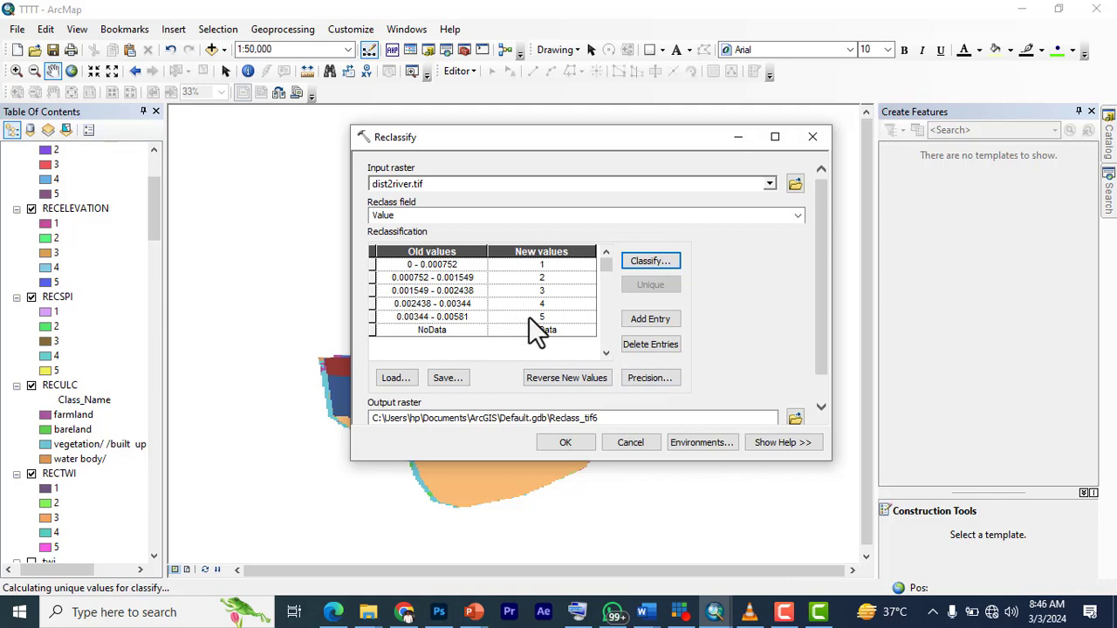
{"action": "left_click", "coordinate": [567, 374]}
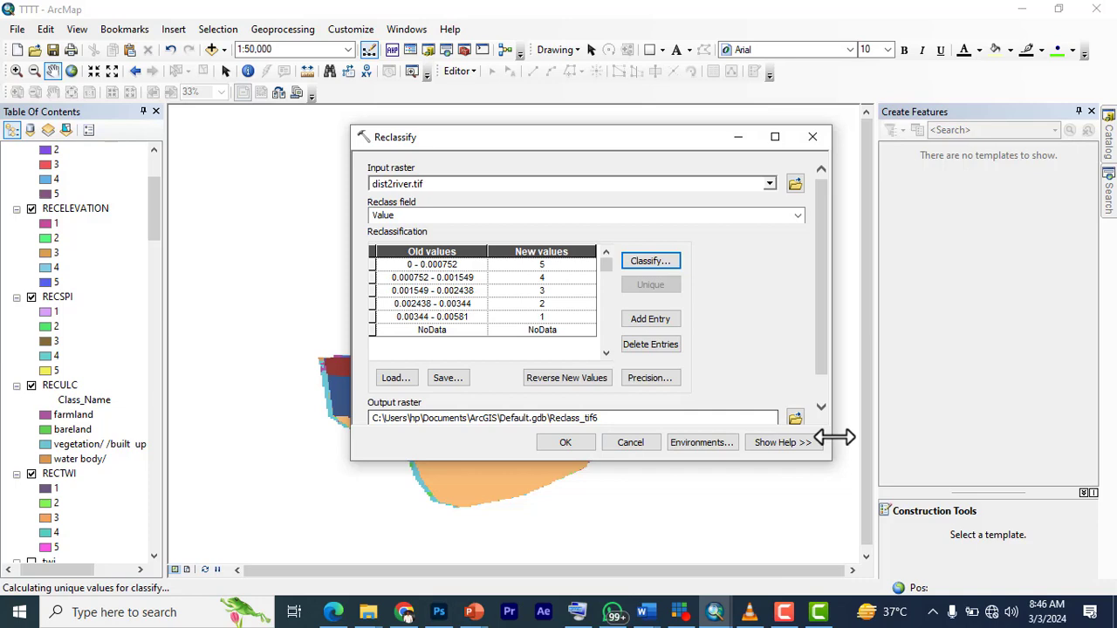
Name the river-distance output DIS2RIVER in RECASS and run Reclassify
{"action": "left_click", "coordinate": [795, 421]}
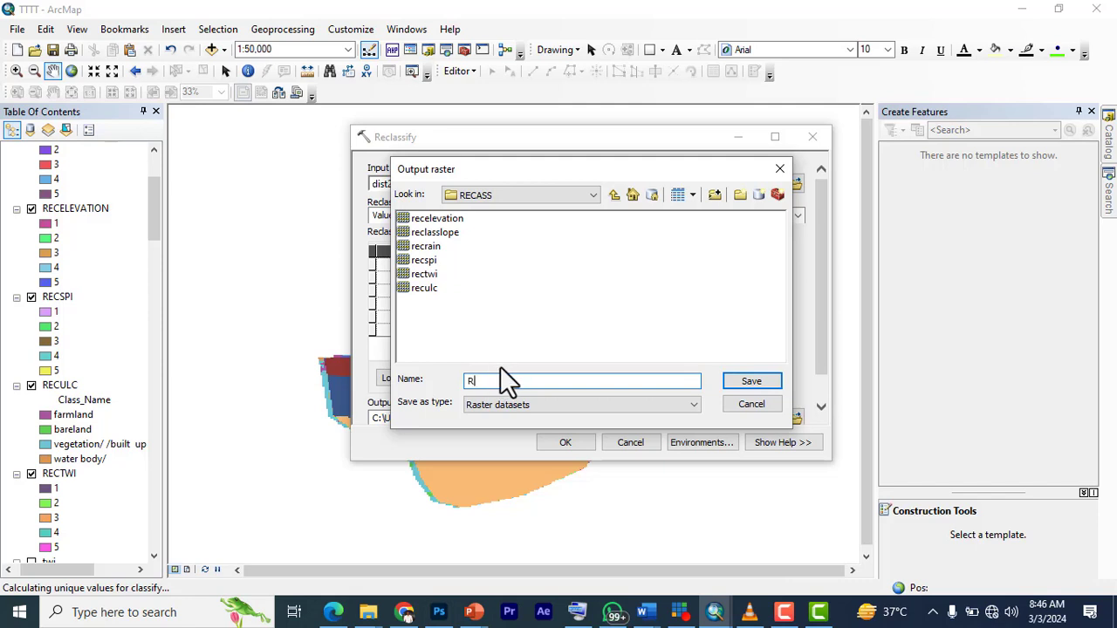
{"action": "type", "text": "DIS2RIVER"}
{"action": "left_click", "coordinate": [744, 384]}
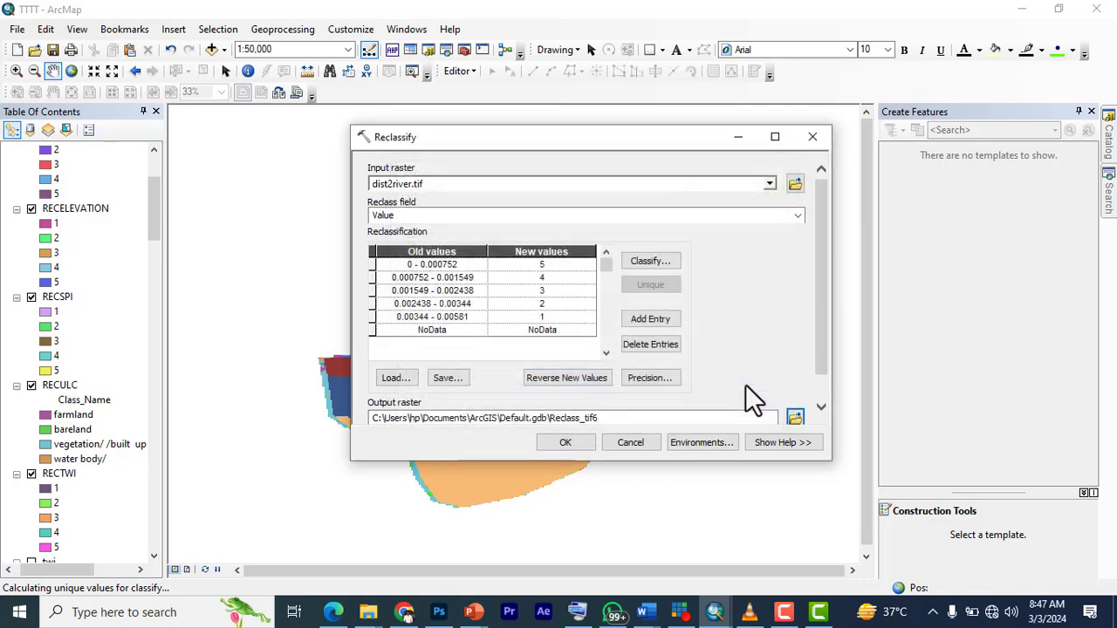
{"action": "left_click", "coordinate": [566, 442]}
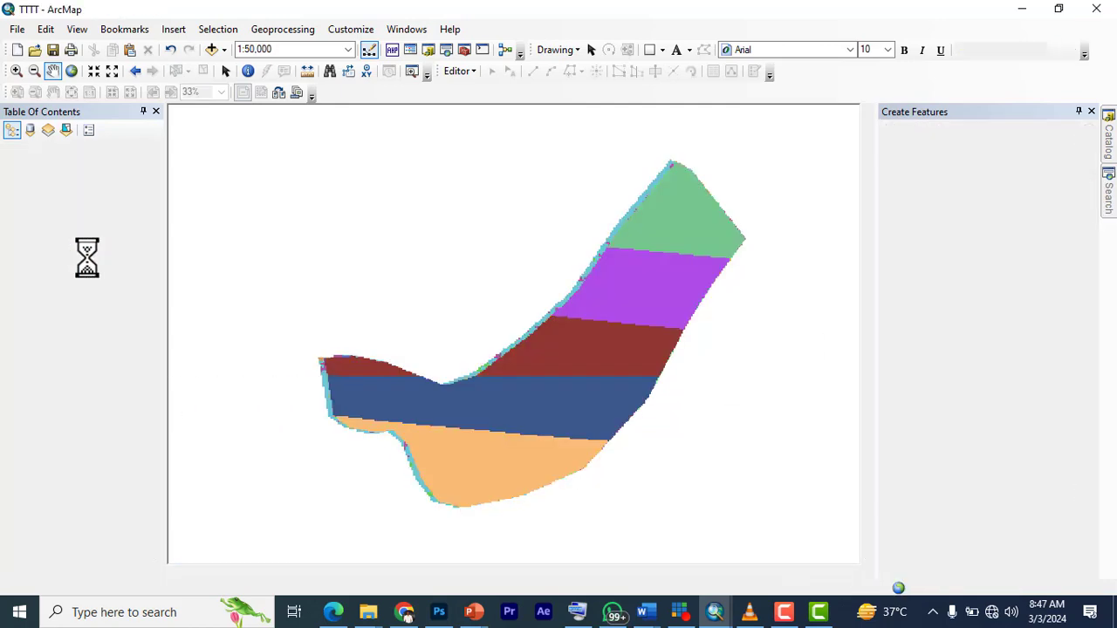
Activate the New Data Frame and switch on its curvature and sti layers
{"action": "scroll", "coordinate": [85, 262], "scroll_direction": "down", "scroll_amount": 6}
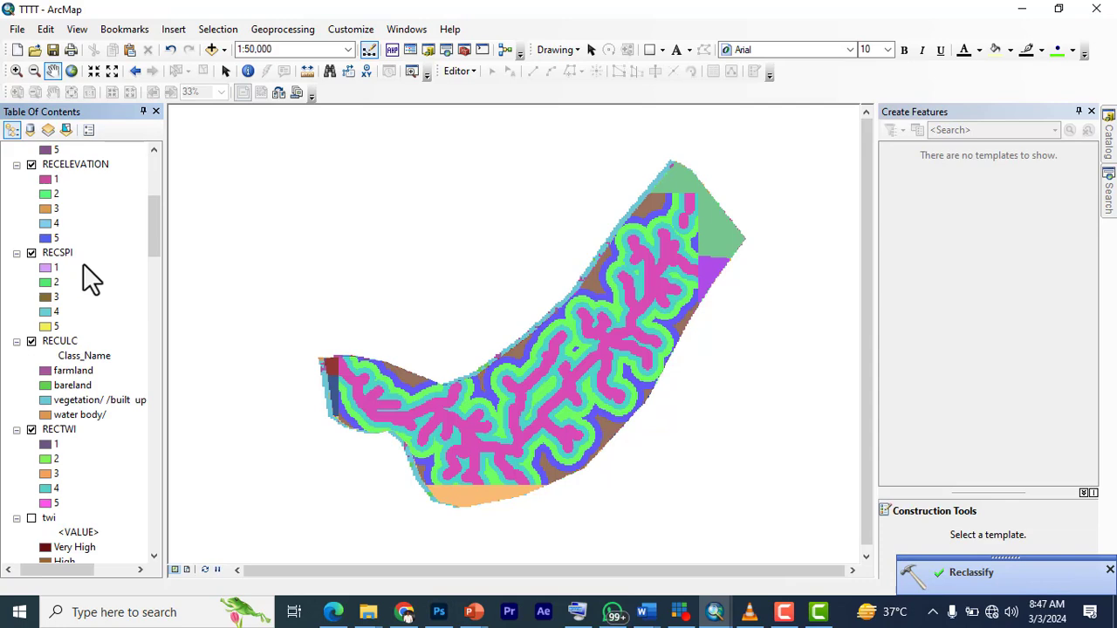
{"action": "scroll", "coordinate": [56, 313], "scroll_direction": "down", "scroll_amount": 15}
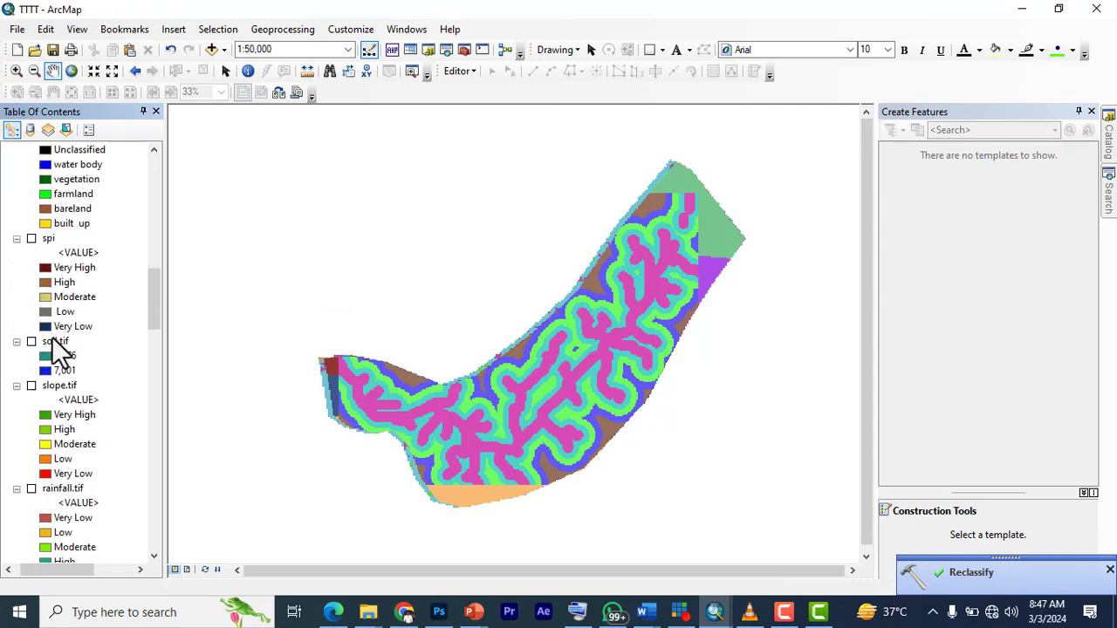
{"action": "scroll", "coordinate": [61, 386], "scroll_direction": "down", "scroll_amount": 12}
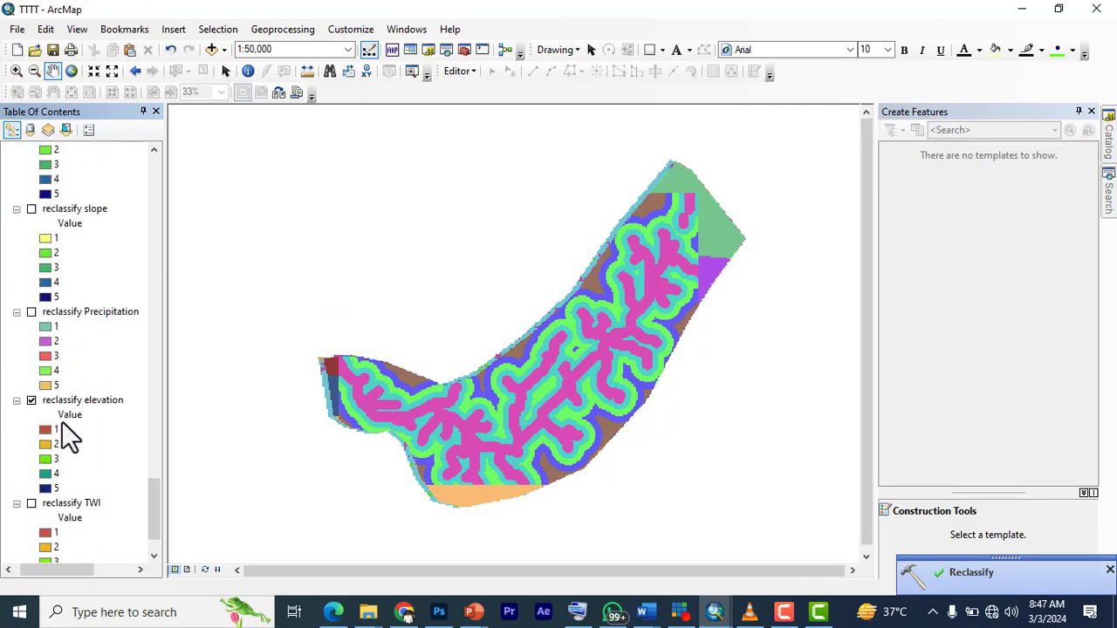
{"action": "scroll", "coordinate": [74, 453], "scroll_direction": "up", "scroll_amount": 12}
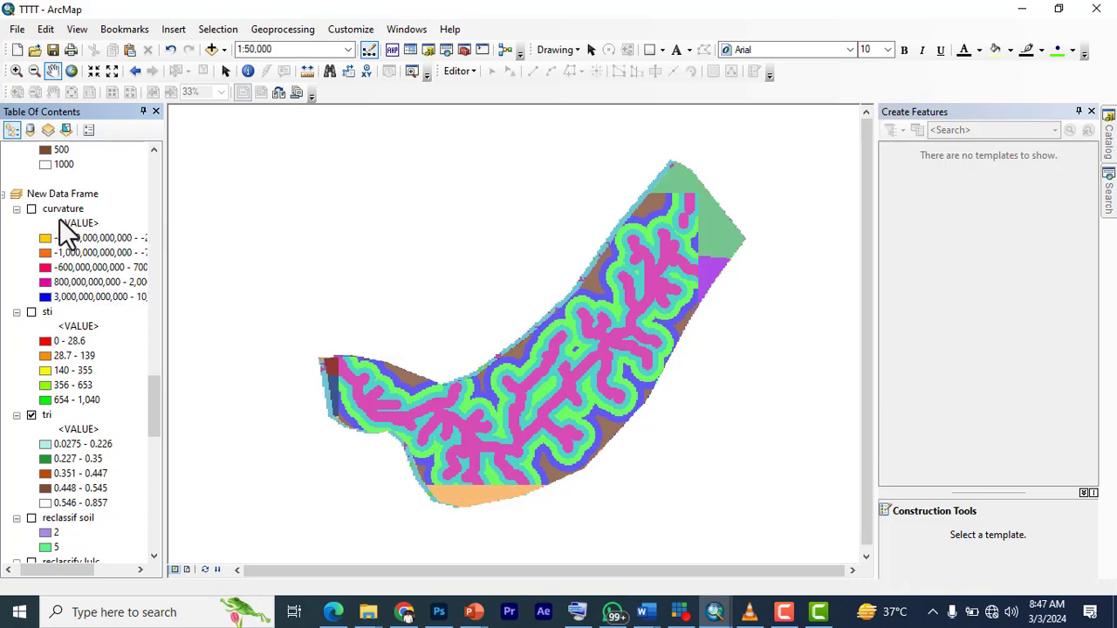
{"action": "left_click", "coordinate": [60, 193]}
{"action": "right_click", "coordinate": [55, 195]}
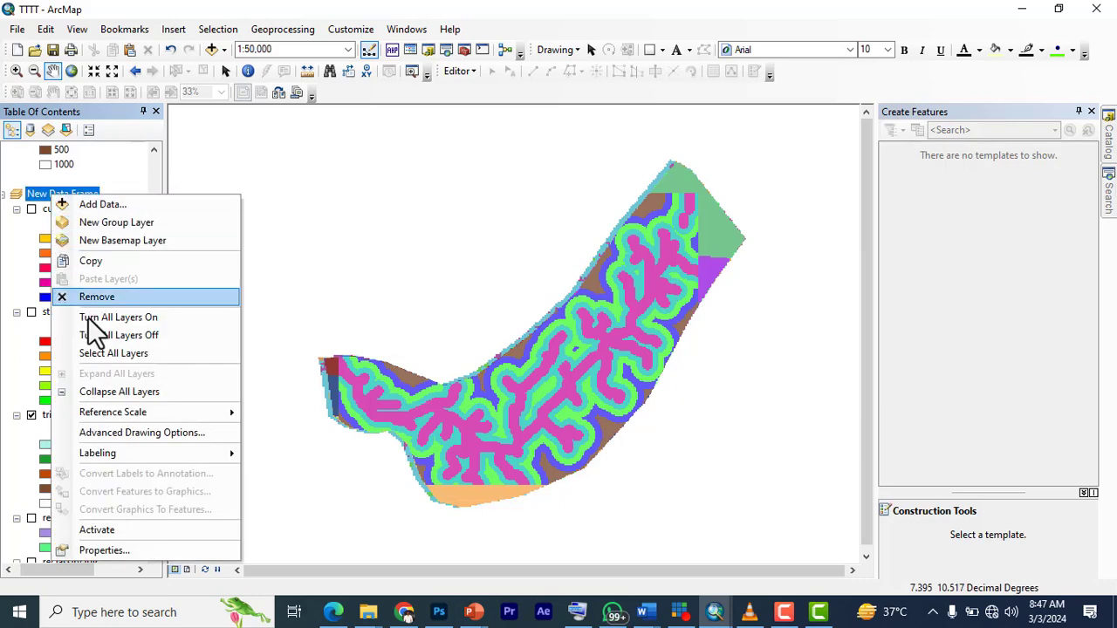
{"action": "left_click", "coordinate": [110, 529]}
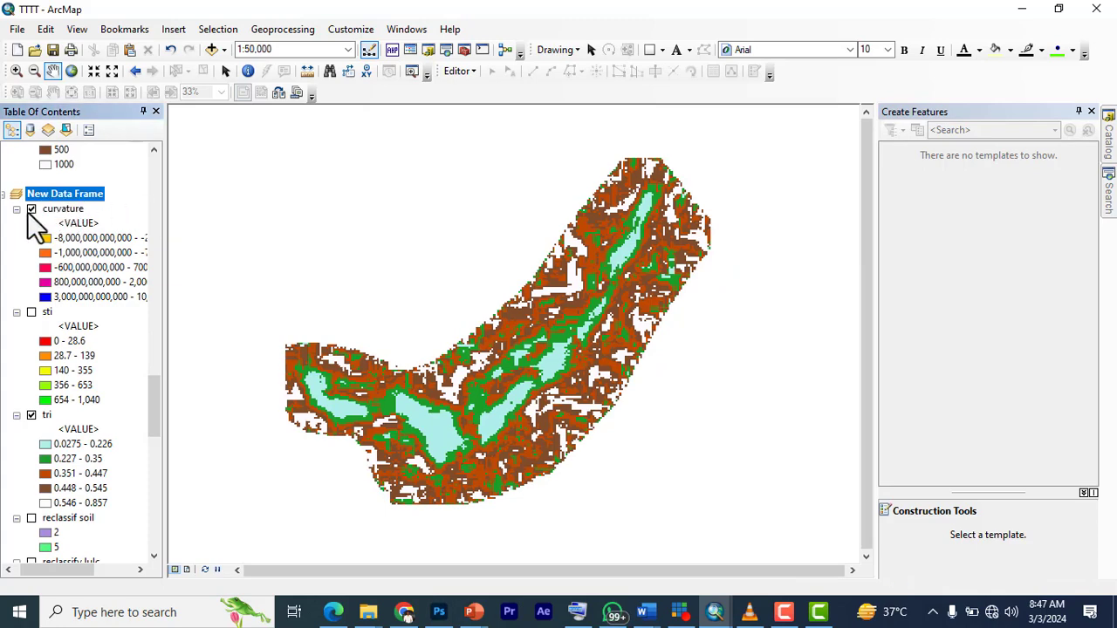
{"action": "left_click", "coordinate": [32, 209]}
{"action": "left_click", "coordinate": [31, 311]}
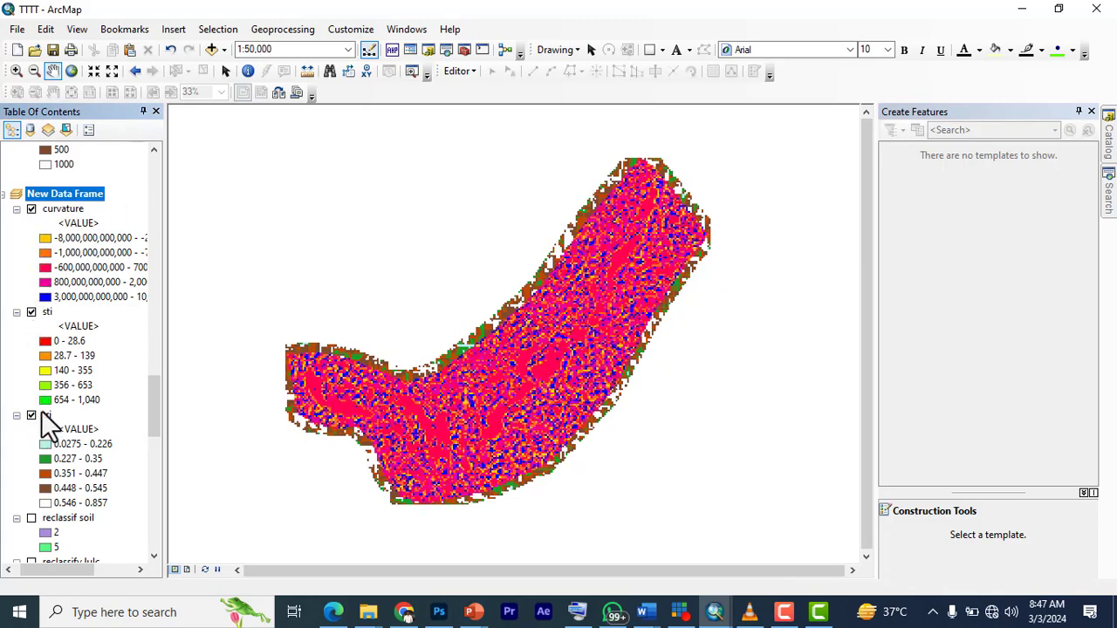
Open Reclassify (Spatial Analyst) from the search results with curvature as the input raster
{"action": "left_click", "coordinate": [1110, 199]}
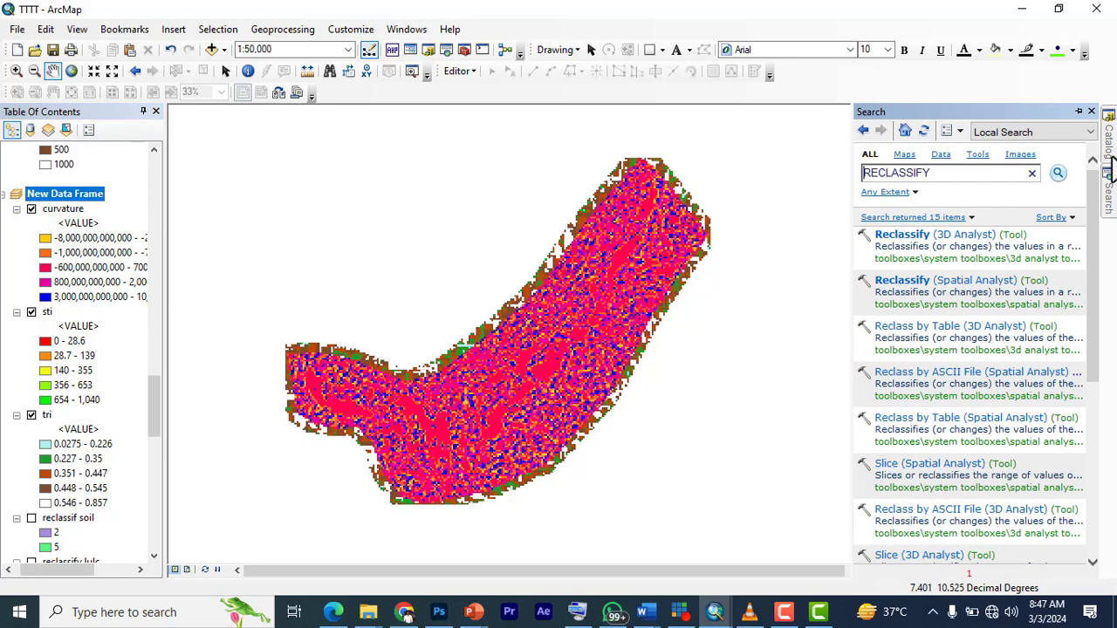
{"action": "left_click", "coordinate": [918, 282]}
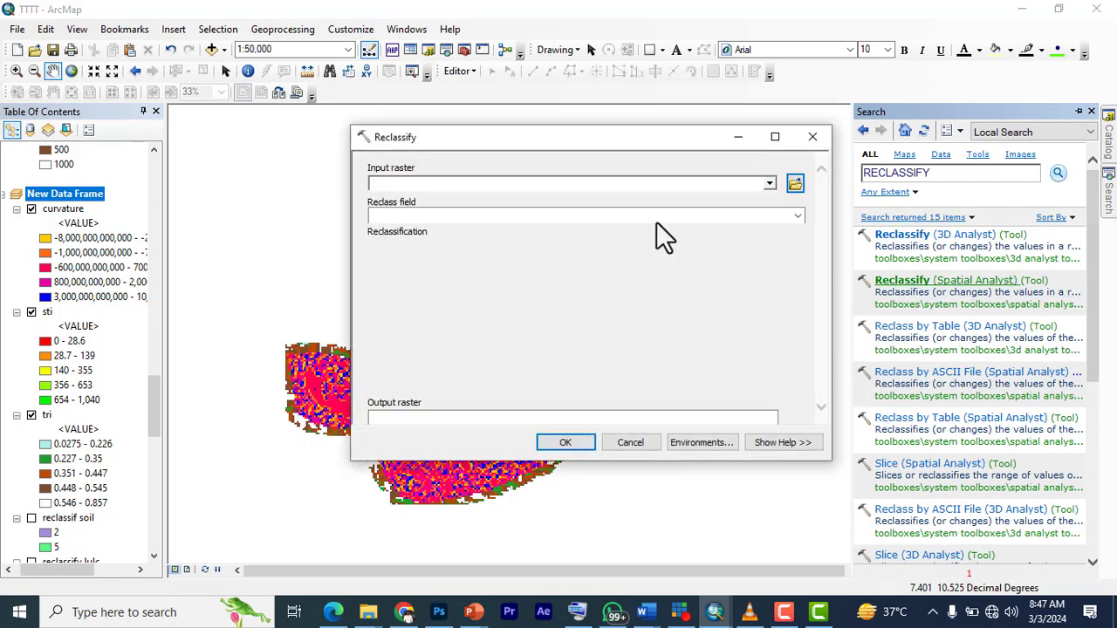
{"action": "left_click", "coordinate": [771, 185]}
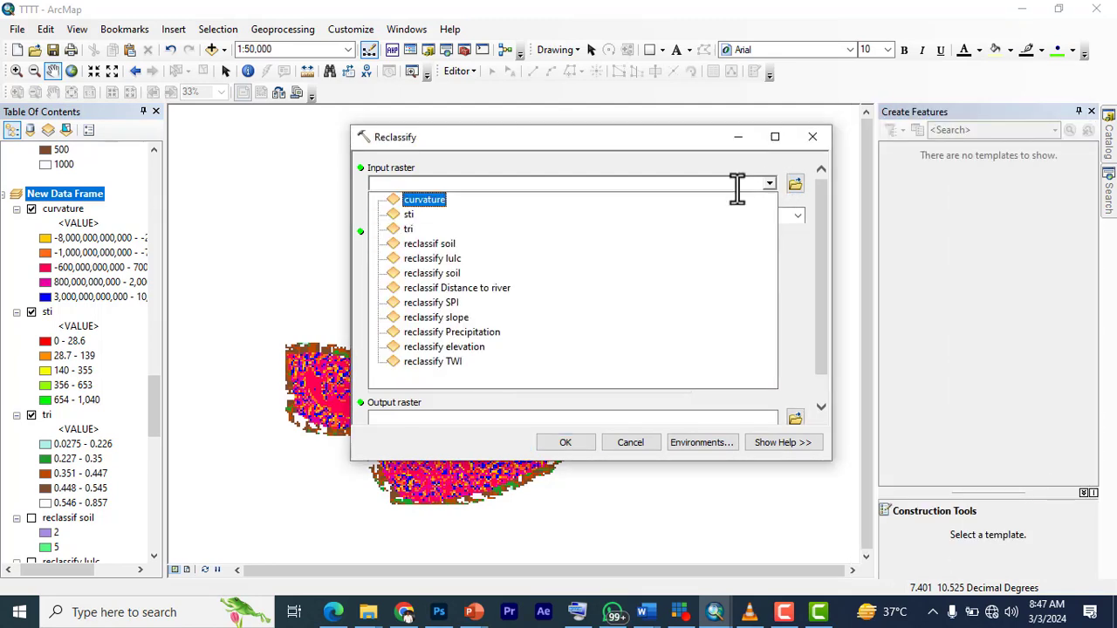
{"action": "left_click", "coordinate": [428, 200]}
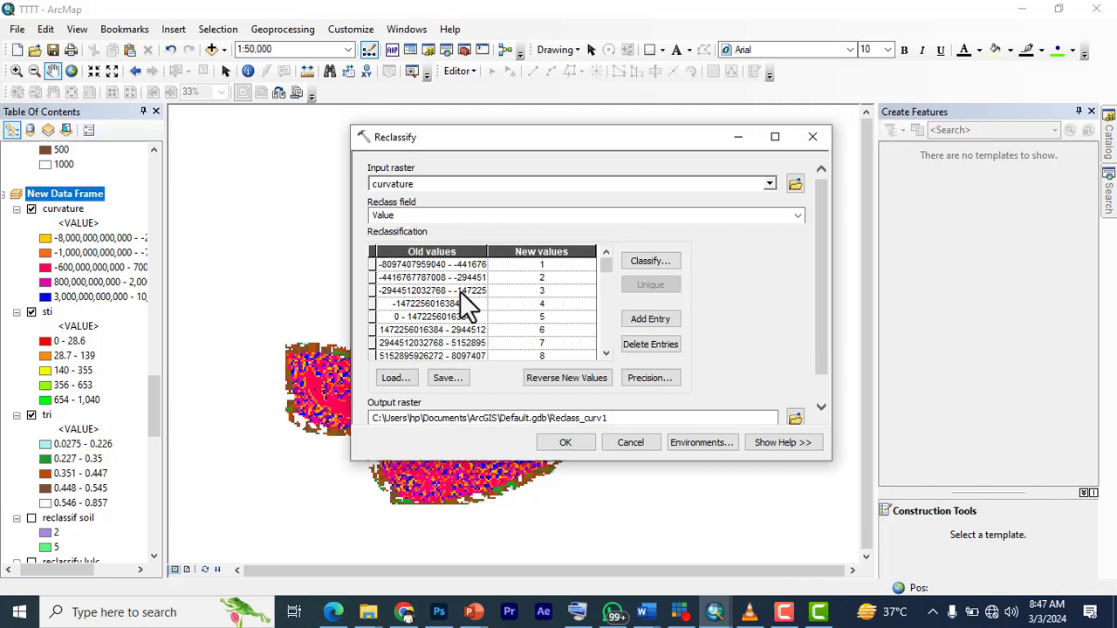
Classify curvature into 5 classes, an attempt that crashes ArcMap before STI is chosen
{"action": "left_click", "coordinate": [656, 264]}
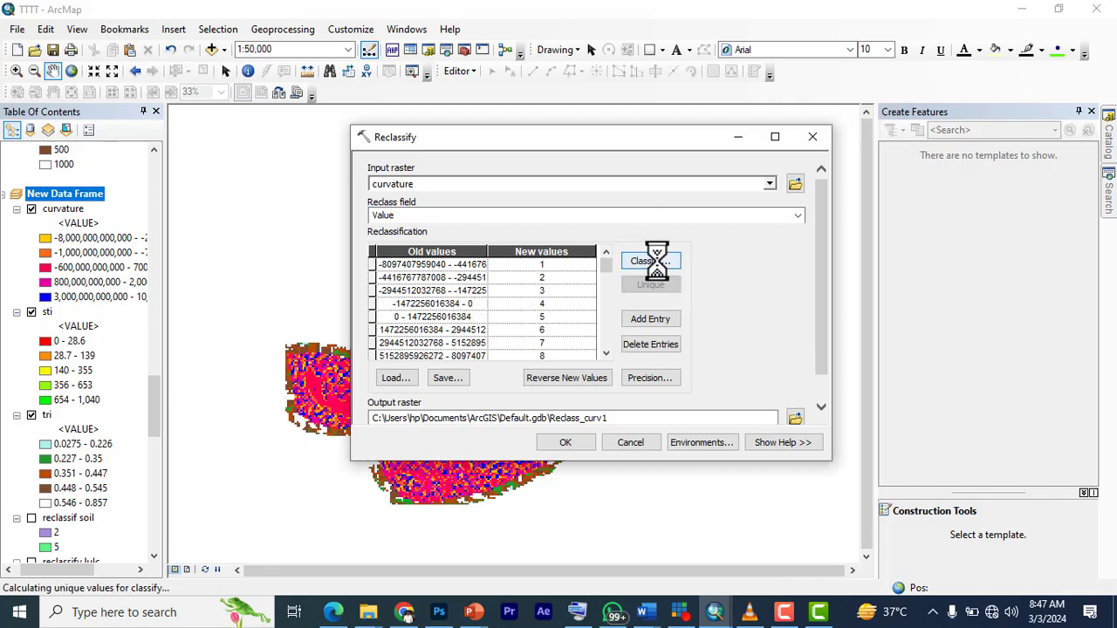
{"action": "left_click", "coordinate": [449, 163]}
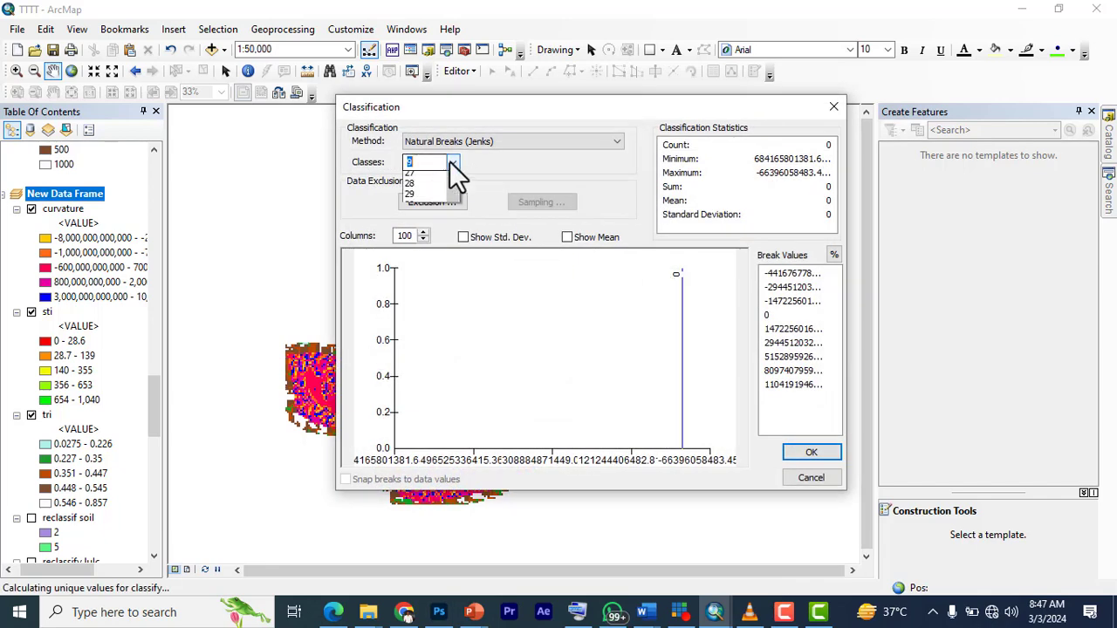
{"action": "left_click", "coordinate": [419, 199]}
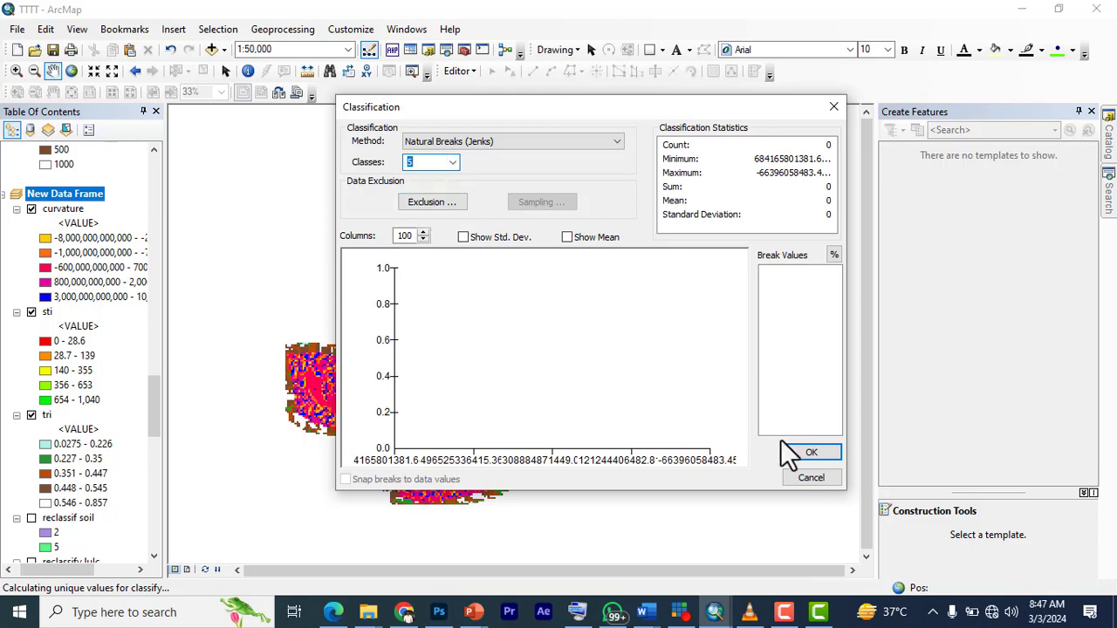
{"action": "left_click", "coordinate": [799, 453]}
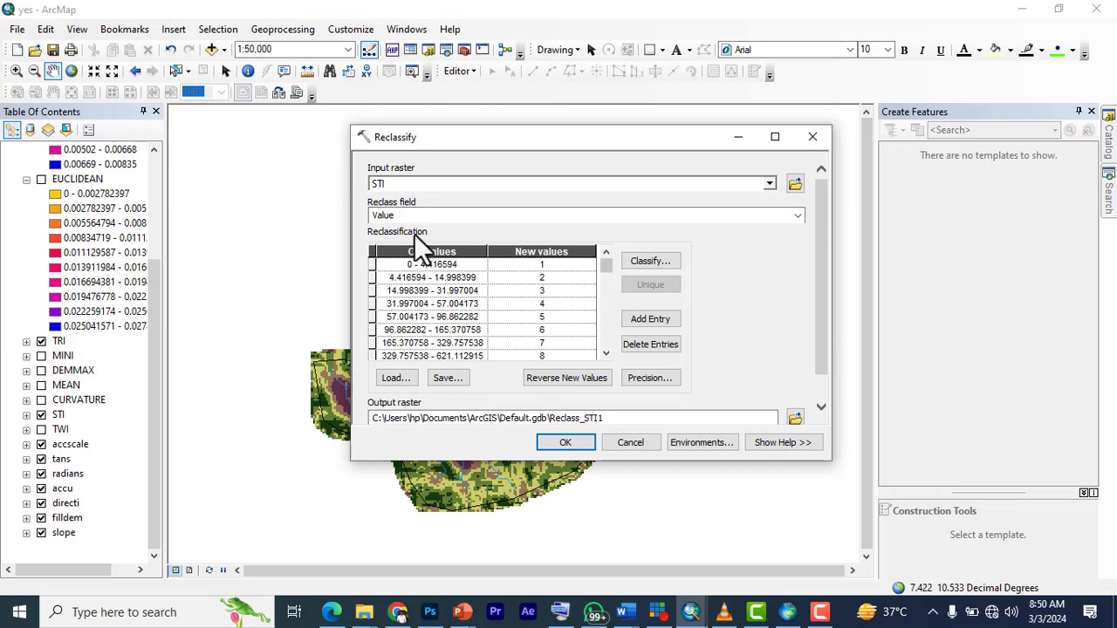
Split STI (0–1040.522217) into 5 Natural Breaks classes and reverse the new values to 5–1
{"action": "left_click", "coordinate": [638, 261]}
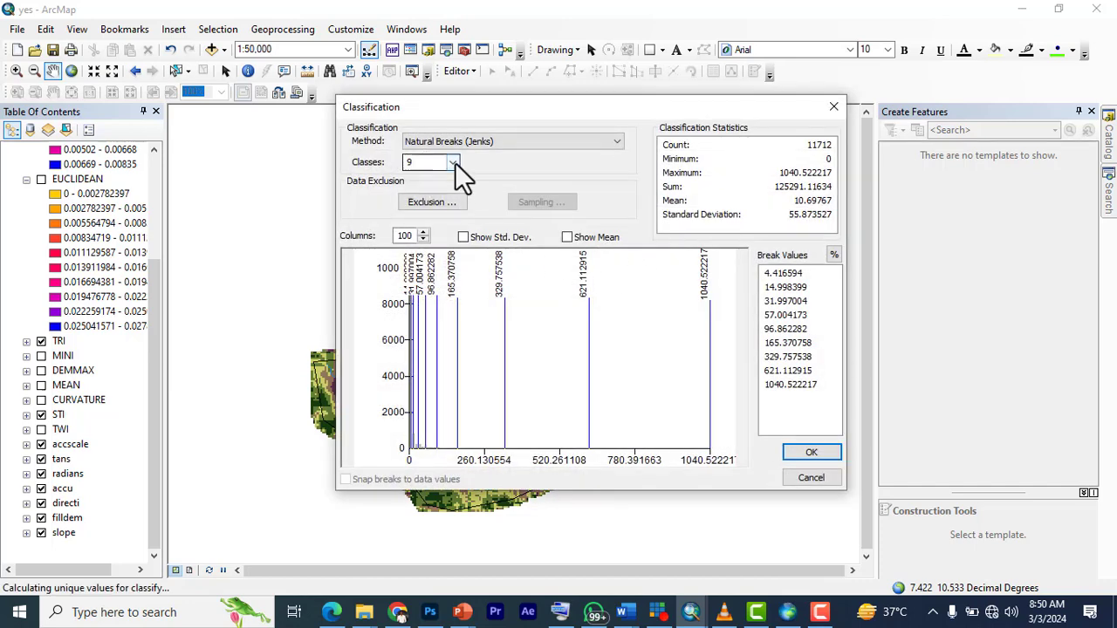
{"action": "left_click", "coordinate": [453, 162]}
{"action": "left_click", "coordinate": [413, 198]}
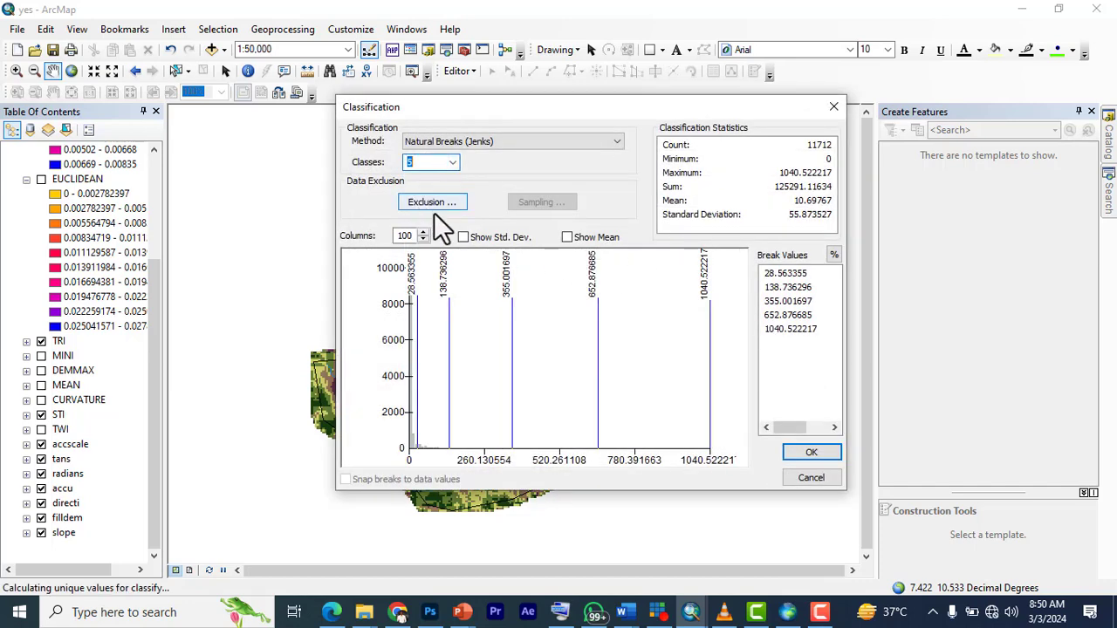
{"action": "left_click", "coordinate": [811, 452]}
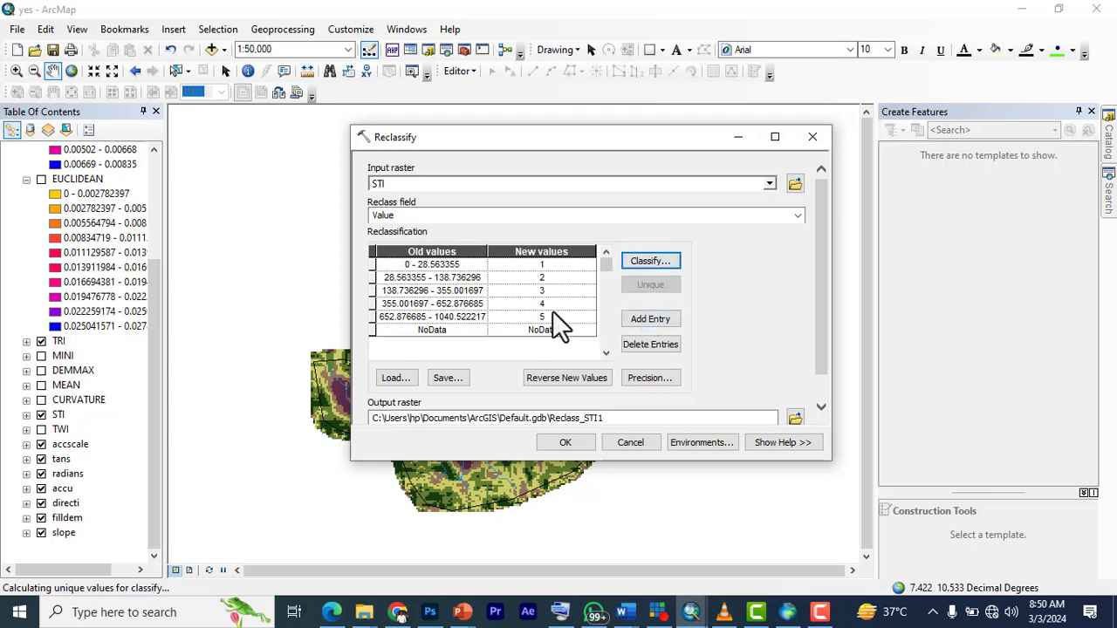
{"action": "left_click", "coordinate": [567, 379]}
Save the reclassified STI as RECSTI in the RECASS folder and run the tool
{"action": "left_click", "coordinate": [794, 418]}
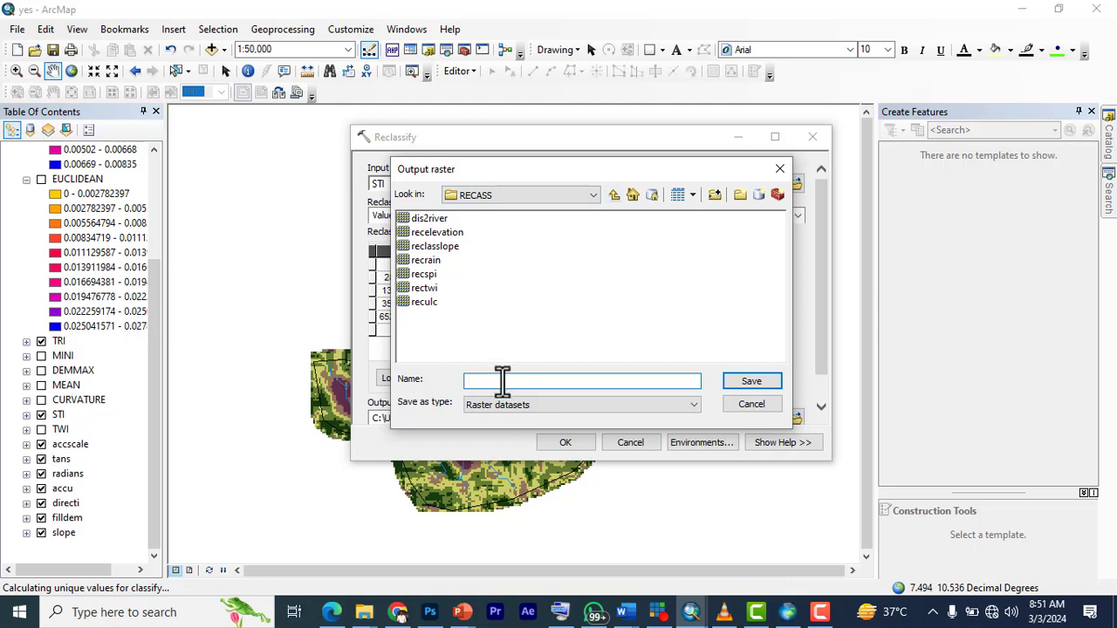
{"action": "type", "text": "RECSTI"}
{"action": "left_click", "coordinate": [748, 381]}
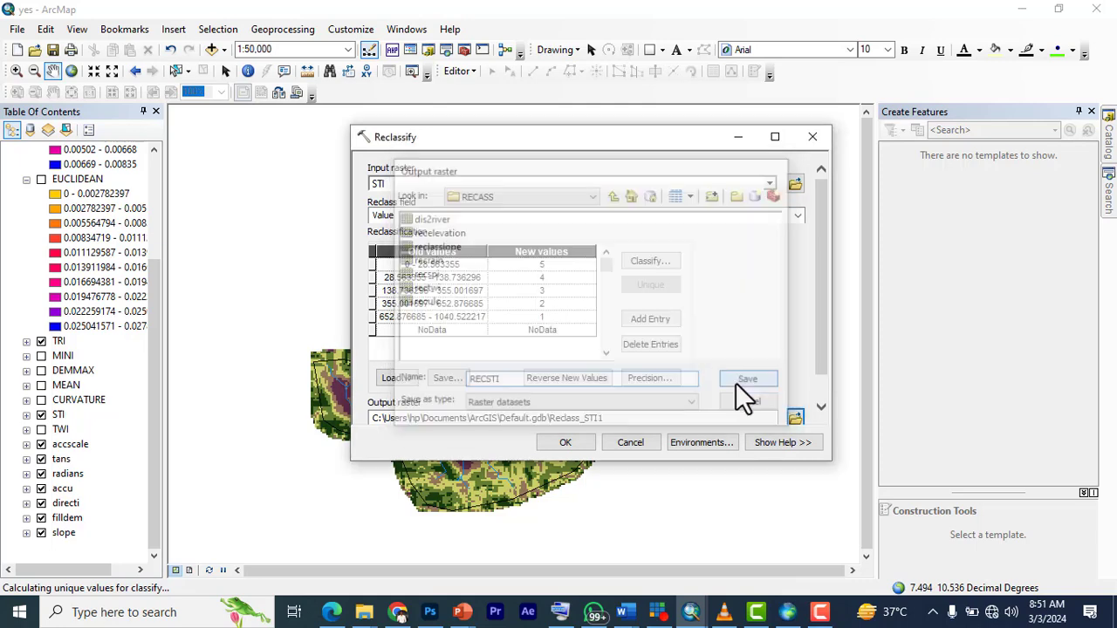
{"action": "left_click", "coordinate": [570, 440]}
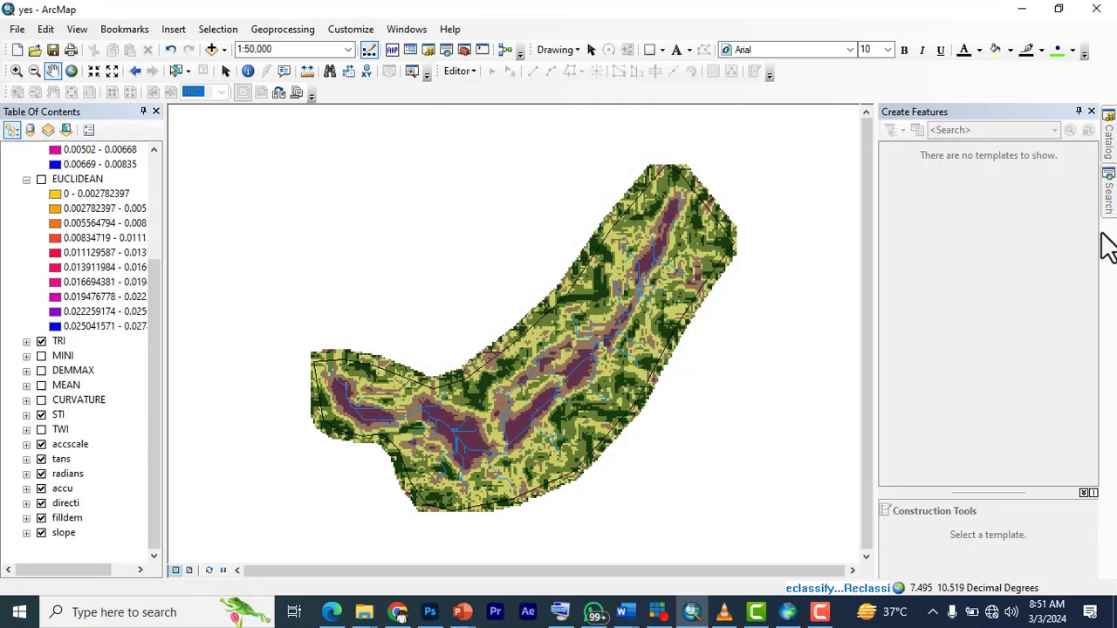
{"action": "left_click", "coordinate": [1108, 206]}
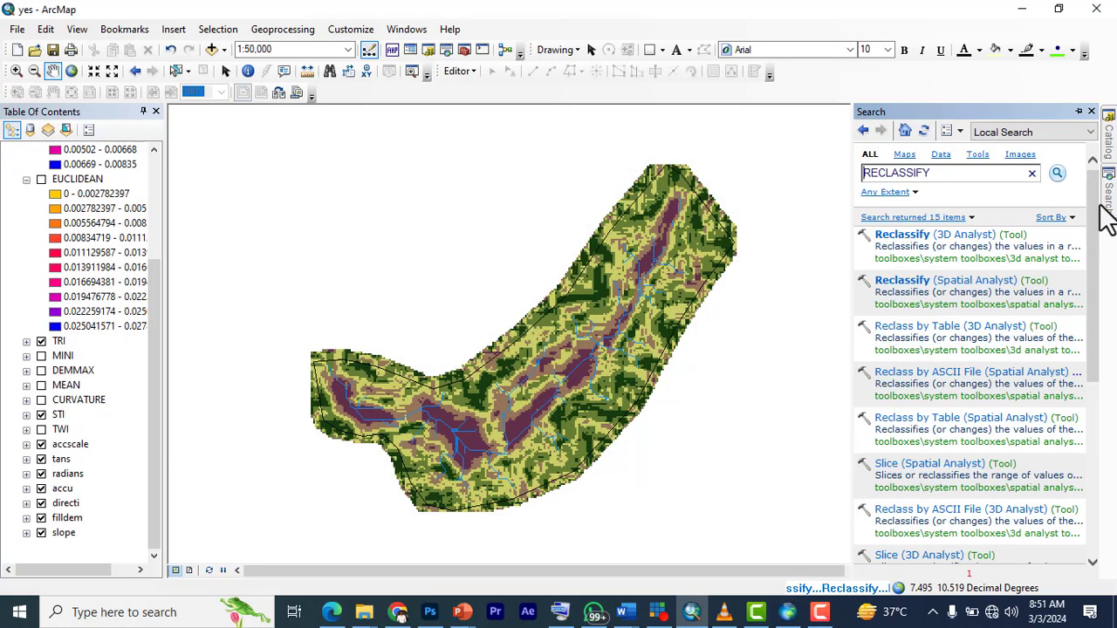
Reclassify TRI into 5 Natural Breaks classes with reversed new values
{"action": "left_click", "coordinate": [923, 285]}
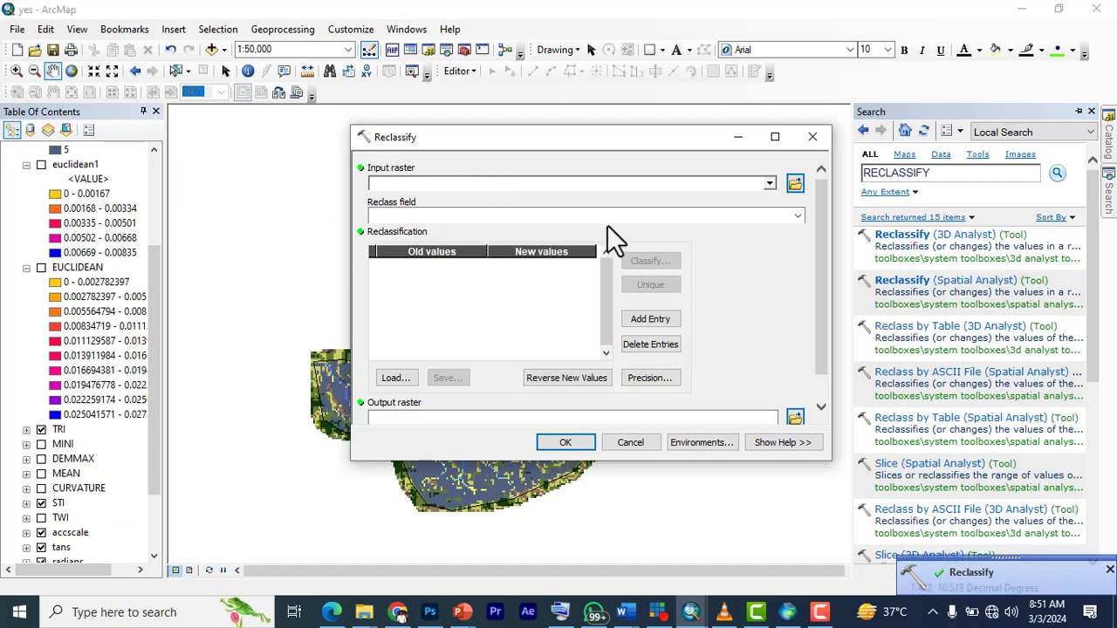
{"action": "left_click", "coordinate": [769, 183]}
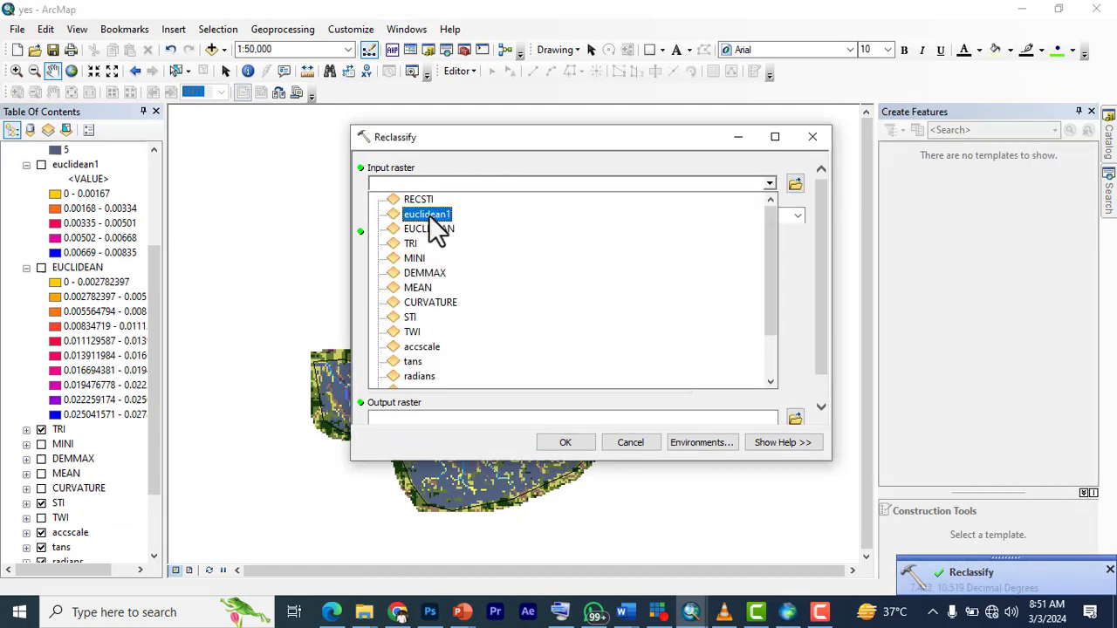
{"action": "left_click", "coordinate": [414, 244]}
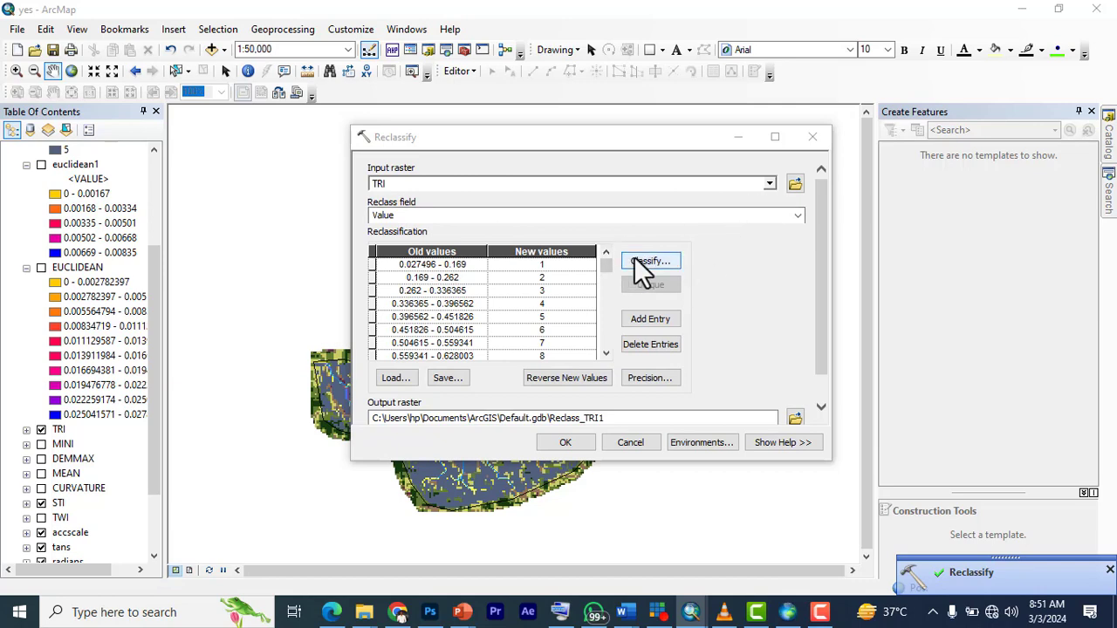
{"action": "left_click", "coordinate": [637, 261]}
{"action": "left_click", "coordinate": [452, 163]}
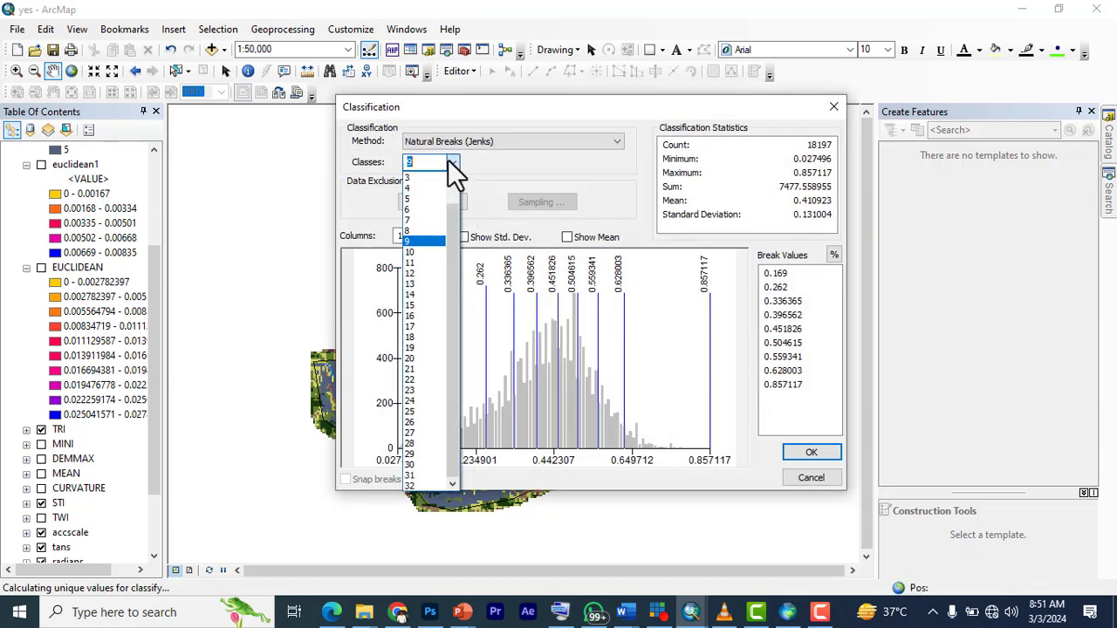
{"action": "left_click", "coordinate": [411, 198]}
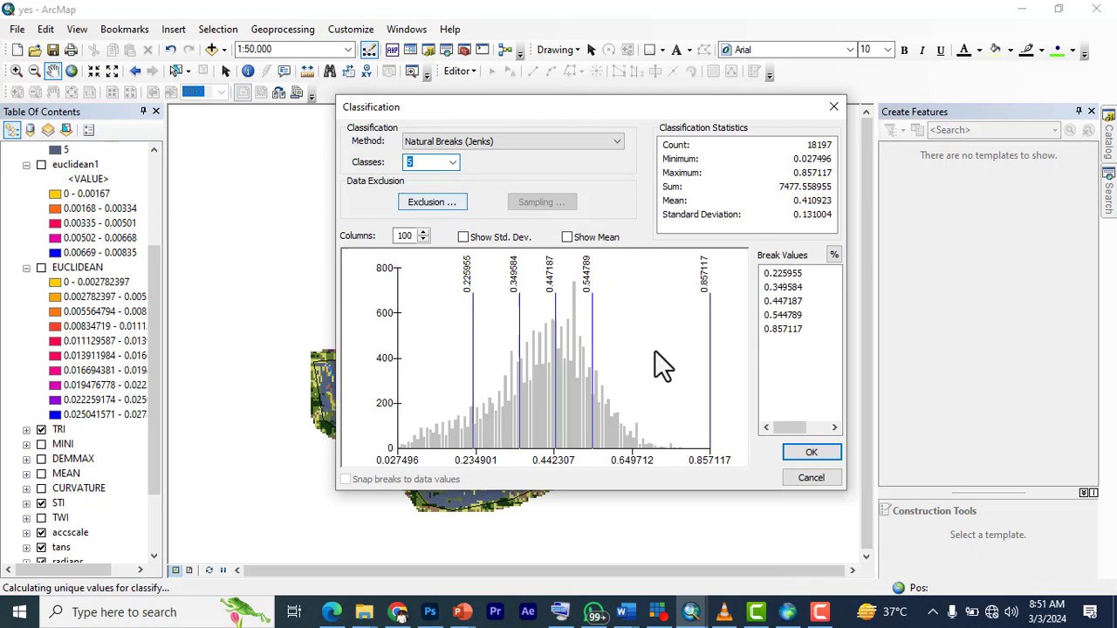
{"action": "left_click", "coordinate": [799, 450]}
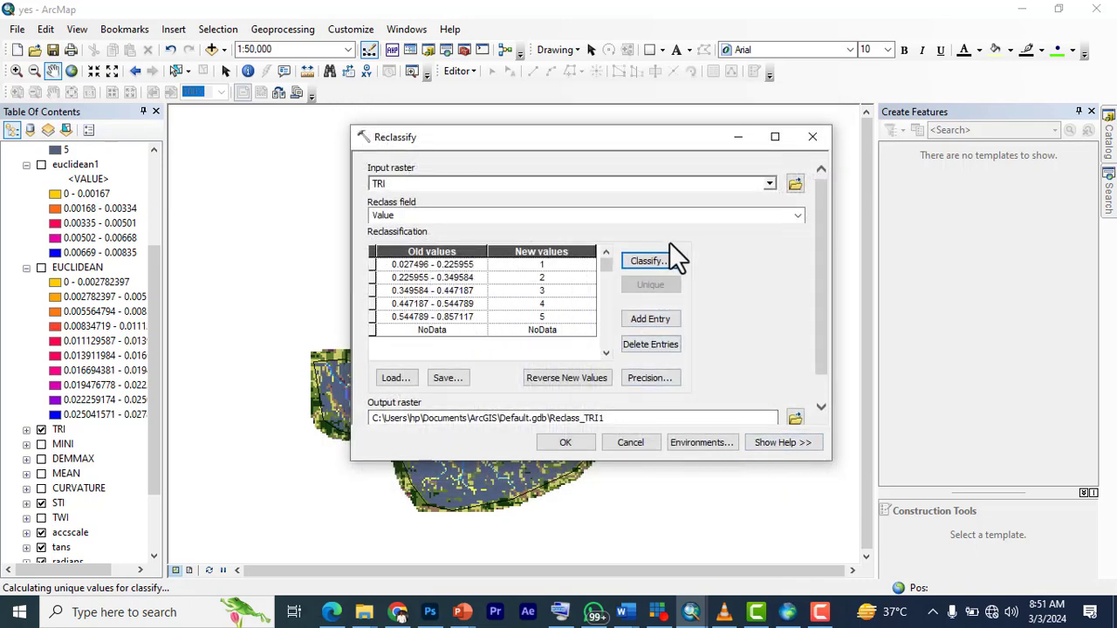
{"action": "left_click", "coordinate": [590, 377]}
Save the TRI output as RECTRI in the RECASS folder and run the reclassification
{"action": "left_click", "coordinate": [793, 419]}
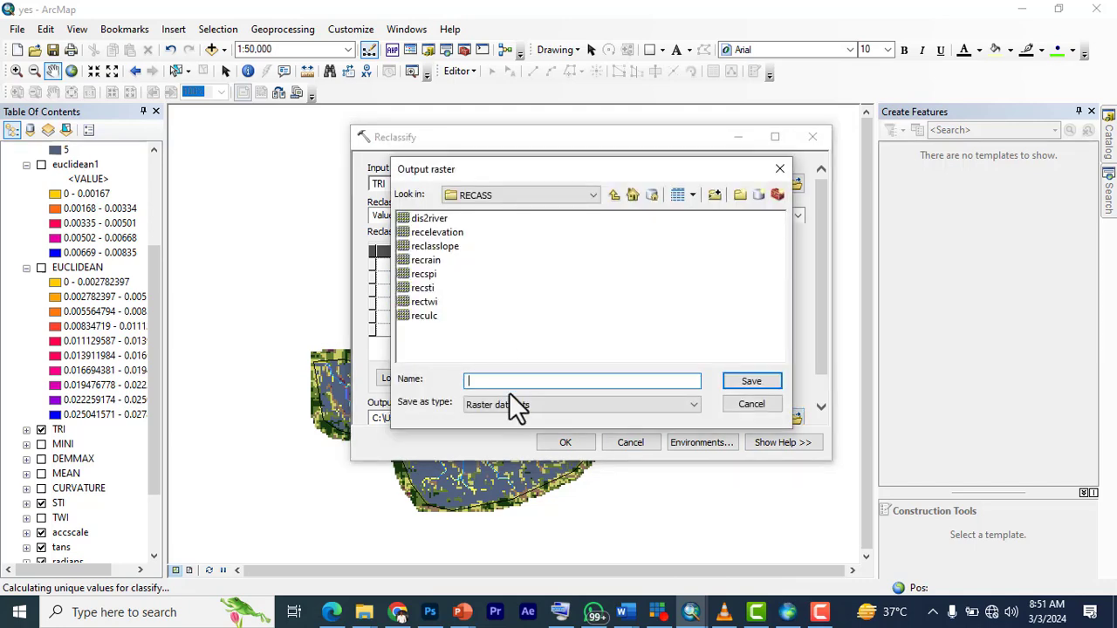
{"action": "type", "text": "RECTRI"}
{"action": "left_click", "coordinate": [756, 384]}
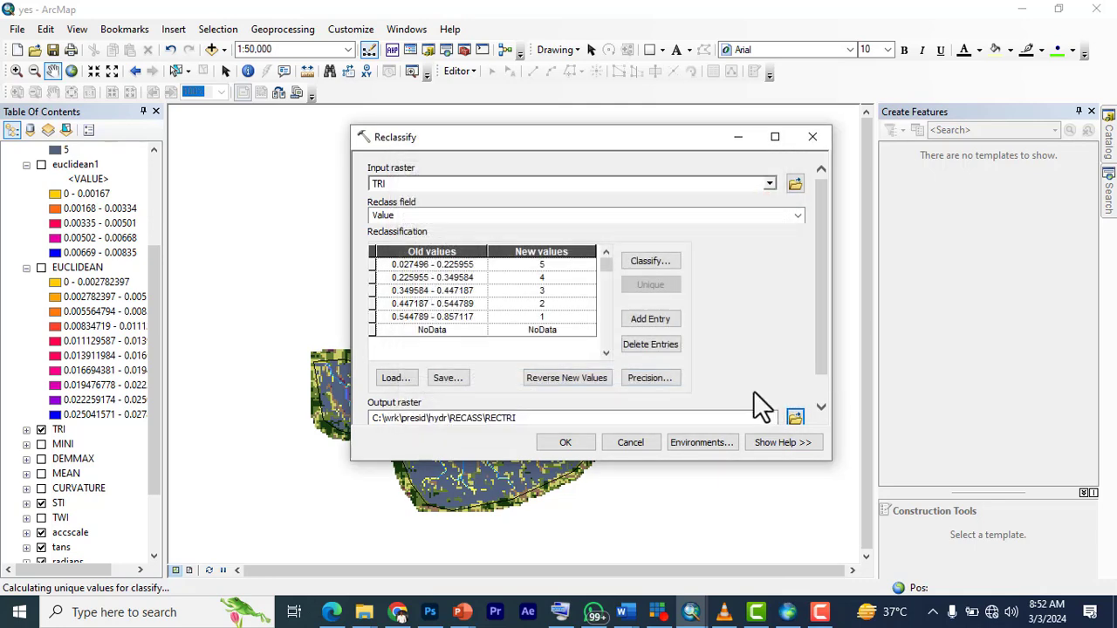
{"action": "left_click", "coordinate": [565, 443]}
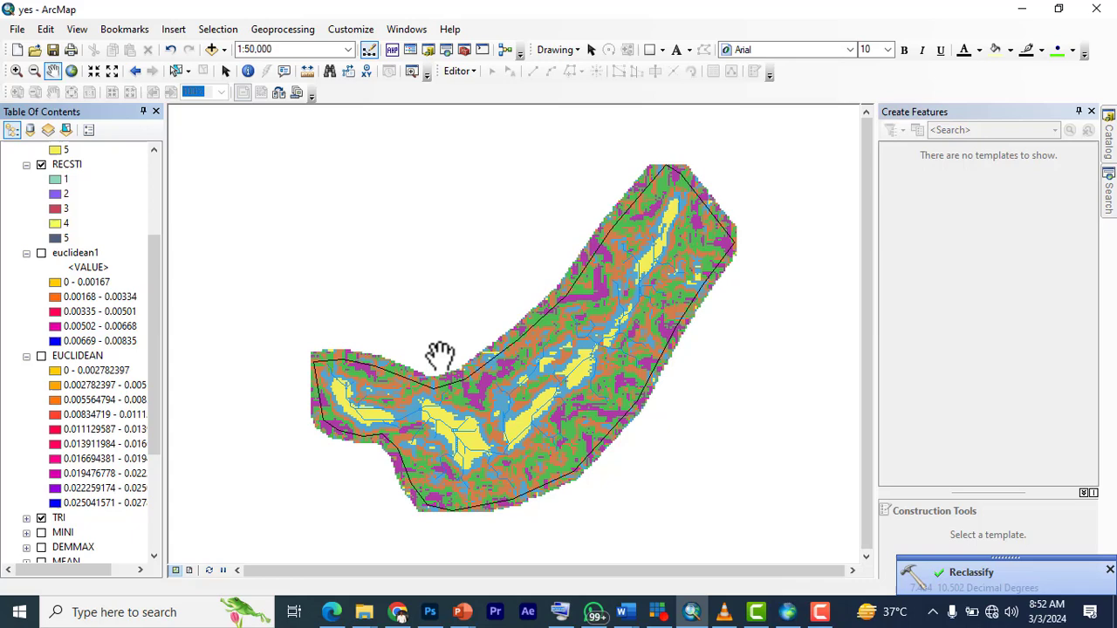
Zoom out to 1:62,500 so RECSTI's five classes cover the whole study area
{"action": "scroll", "coordinate": [596, 387], "scroll_direction": "up", "scroll_amount": 1}
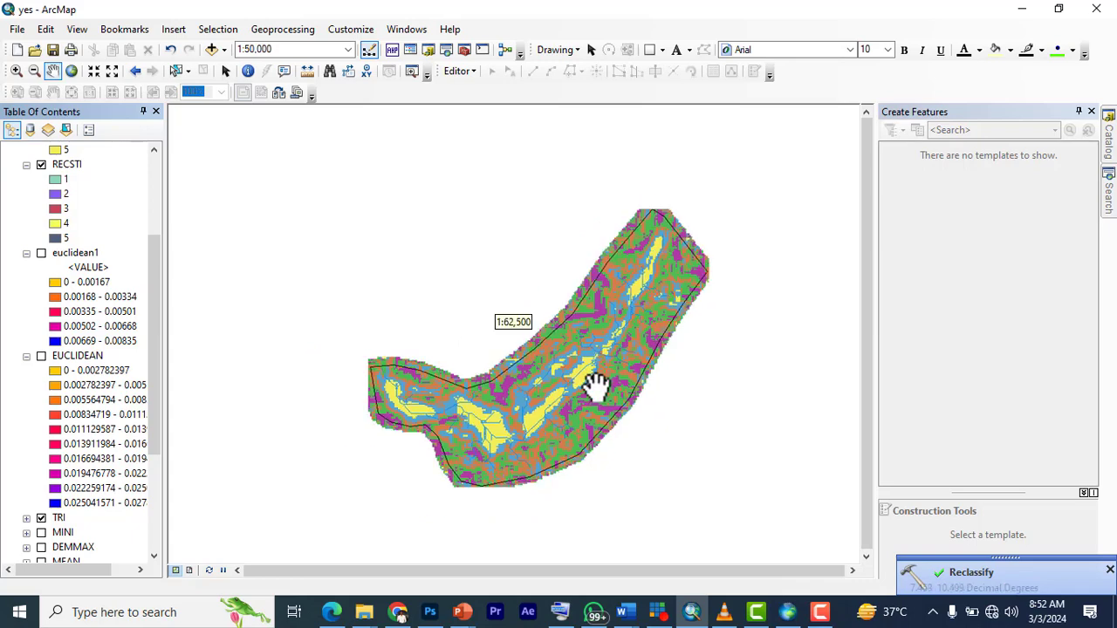